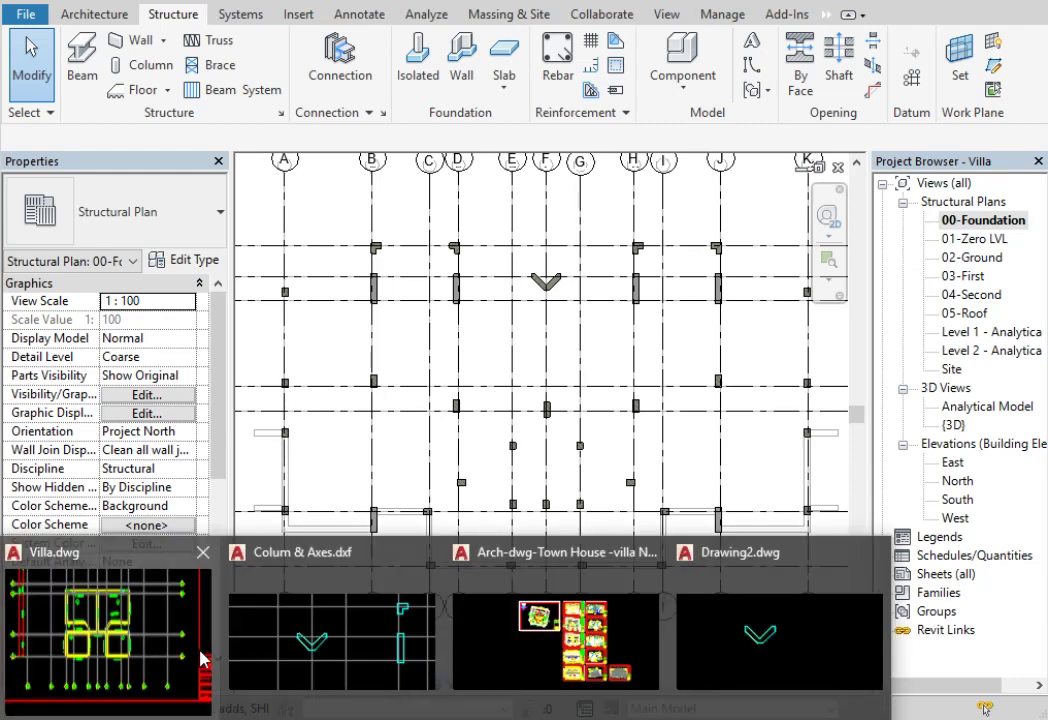
# Step: Switch from Revit to the Arch-dwg-Town House -villa NO1 drawing in AutoCAD
pyautogui.click(556, 660)
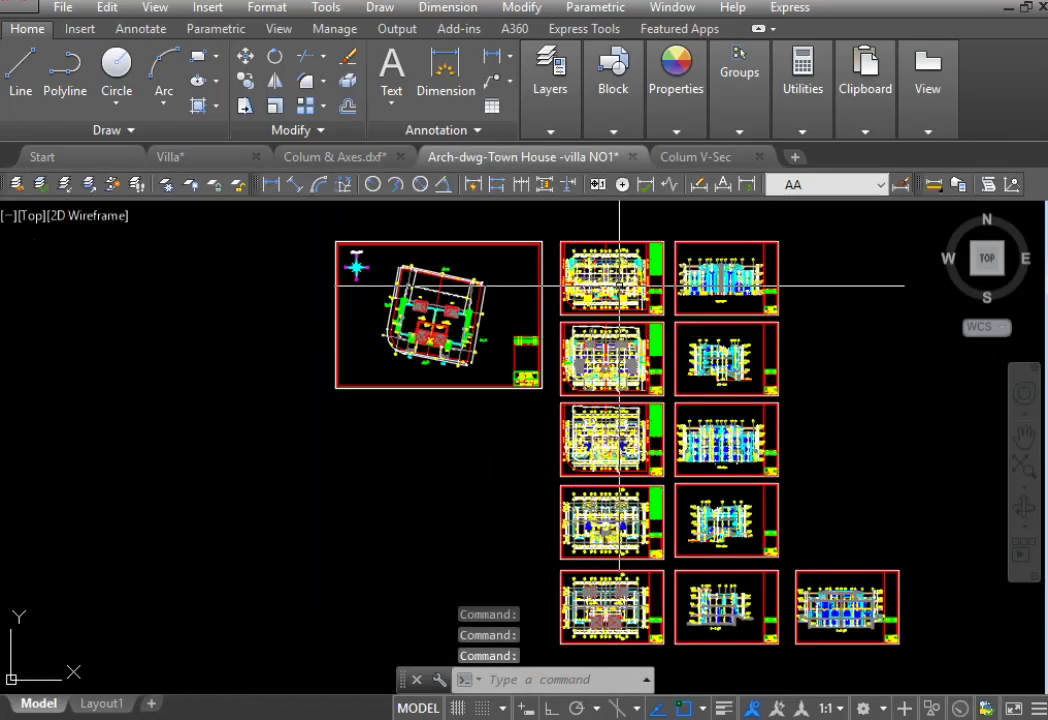
# Step: Zoom and pan around the Town House plan, checking the upper rooms and the central stair and bathroom
pyautogui.scroll(3, 626, 270)
pyautogui.scroll(2, 626, 270)
pyautogui.scroll(2, 626, 270)
pyautogui.scroll(2, 626, 270)
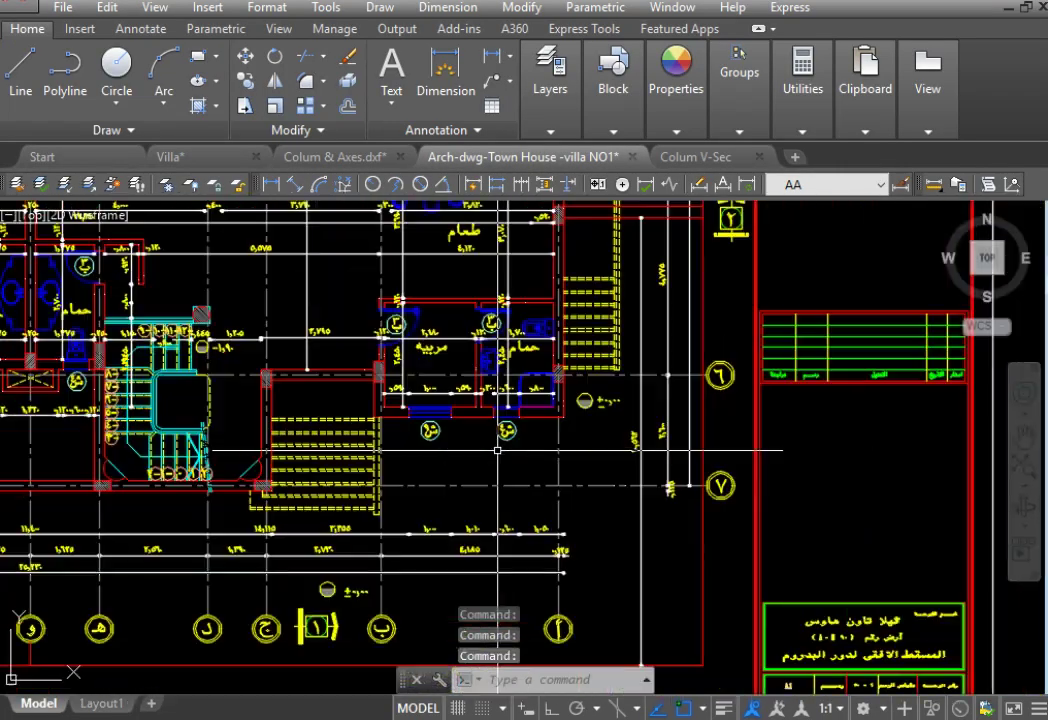
pyautogui.scroll(1, 626, 270)
pyautogui.scroll(2, 555, 370)
pyautogui.scroll(-1, 555, 370)
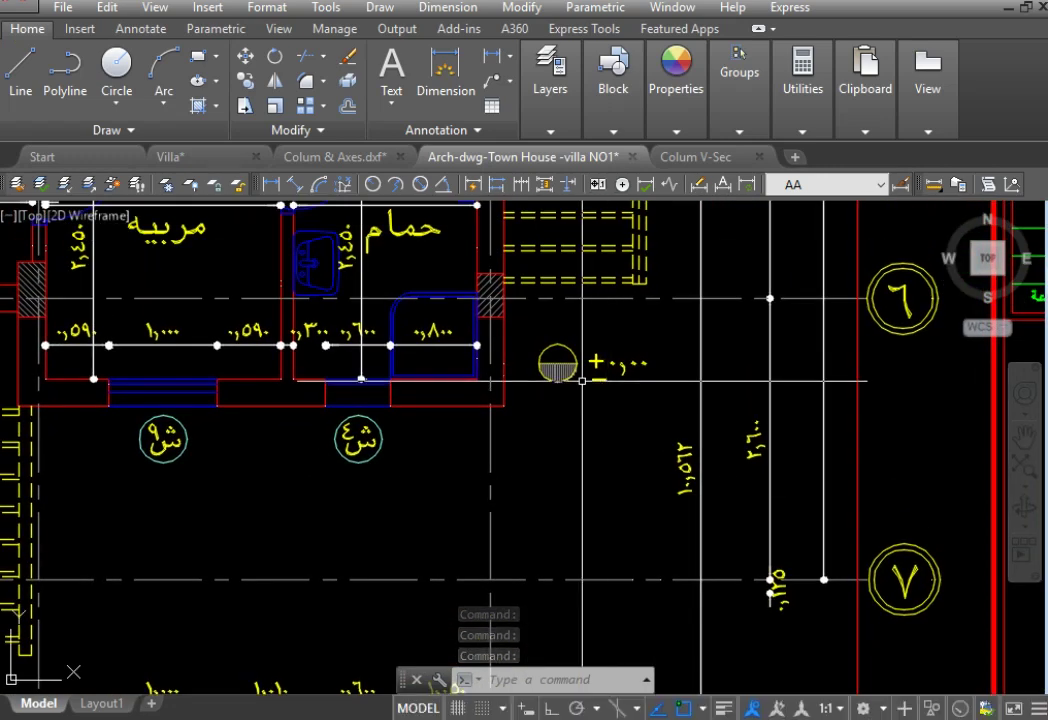
pyautogui.scroll(-3, 556, 370)
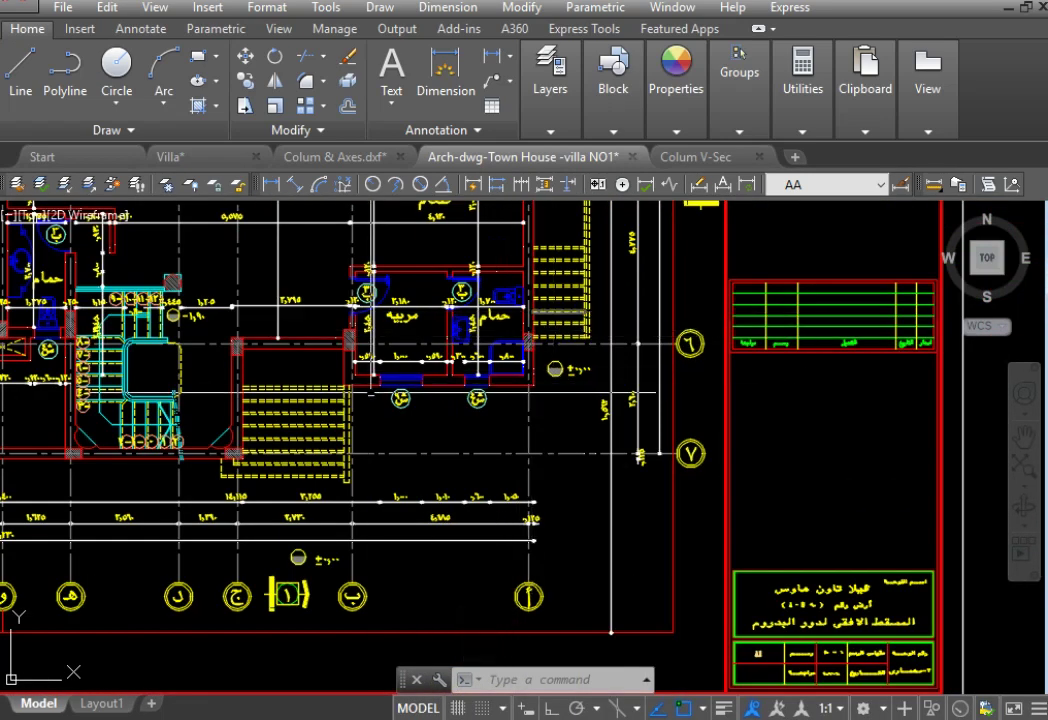
pyautogui.moveTo(372, 393); pyautogui.dragTo(458, 484, button='middle')
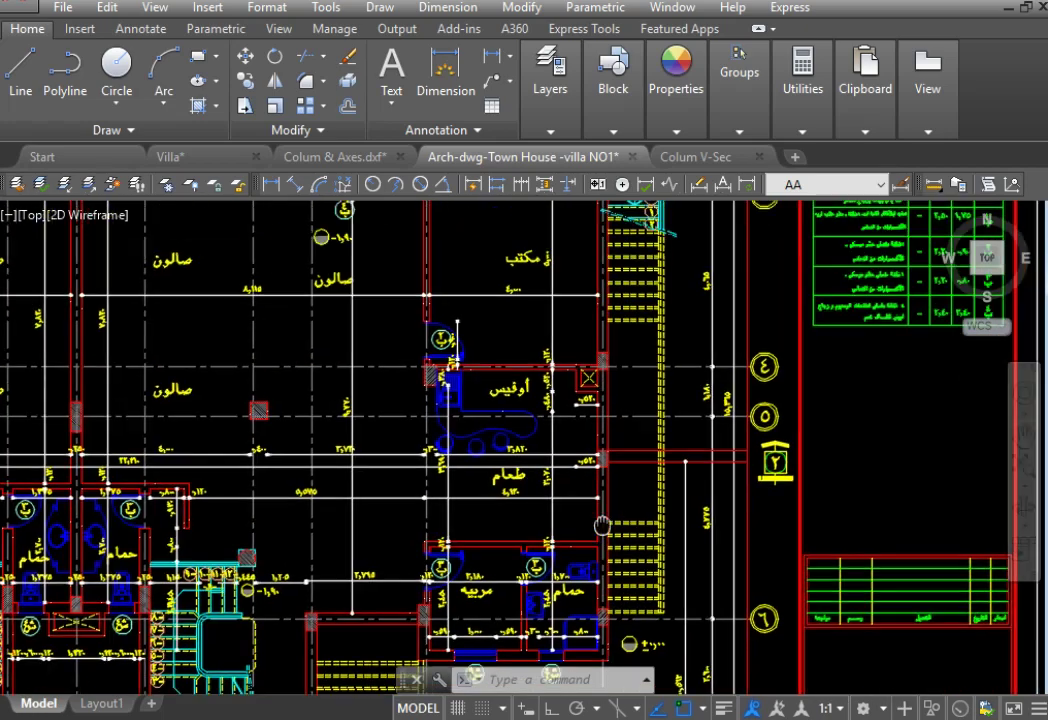
pyautogui.moveTo(645, 200); pyautogui.dragTo(696, 454, button='middle')
pyautogui.scroll(4, 696, 454)
pyautogui.scroll(-5, 696, 454)
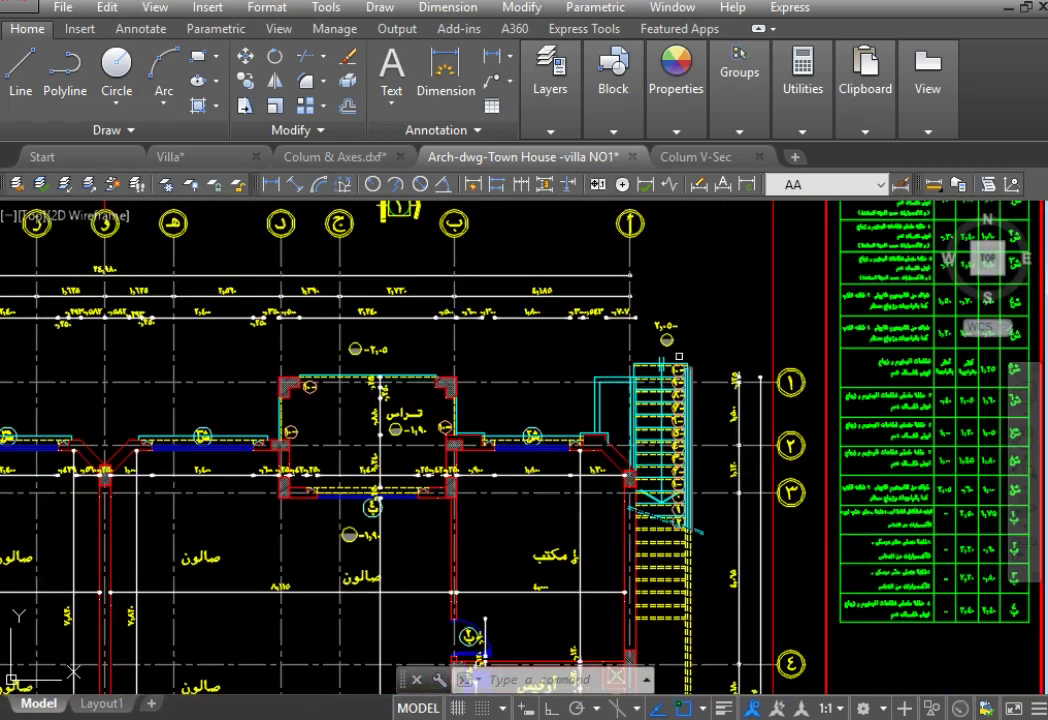
pyautogui.scroll(-4, 663, 392)
pyautogui.scroll(6, 520, 345)
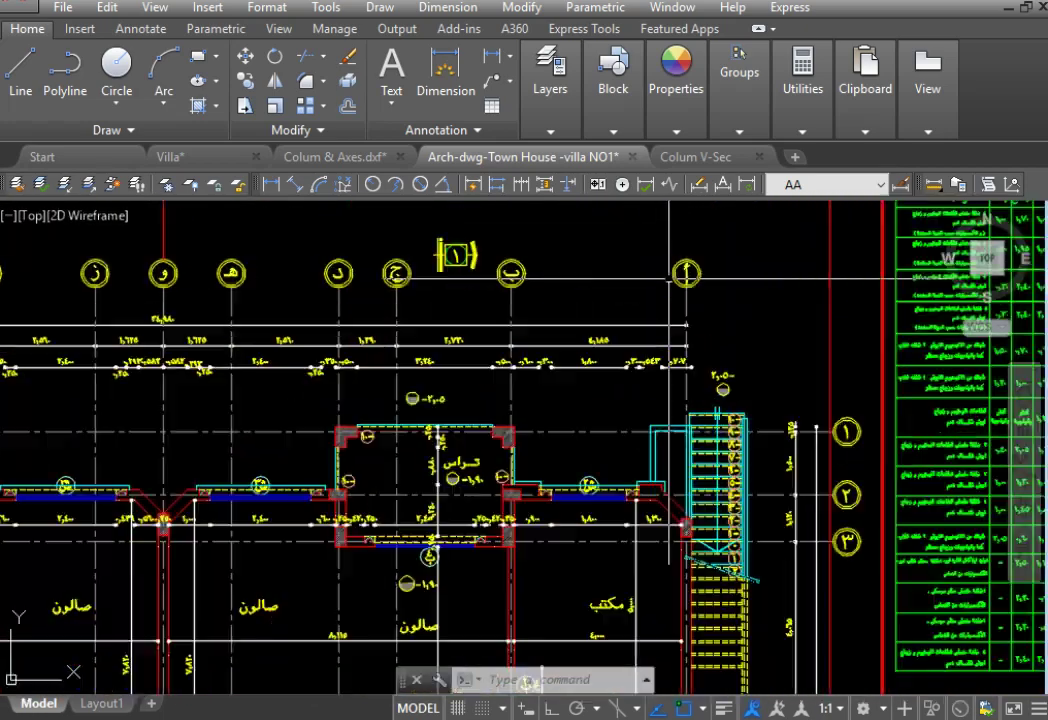
pyautogui.scroll(3, 520, 345)
pyautogui.scroll(-7, 520, 345)
pyautogui.moveTo(590, 470); pyautogui.dragTo(590, 300, button='middle')
pyautogui.scroll(2, 590, 300)
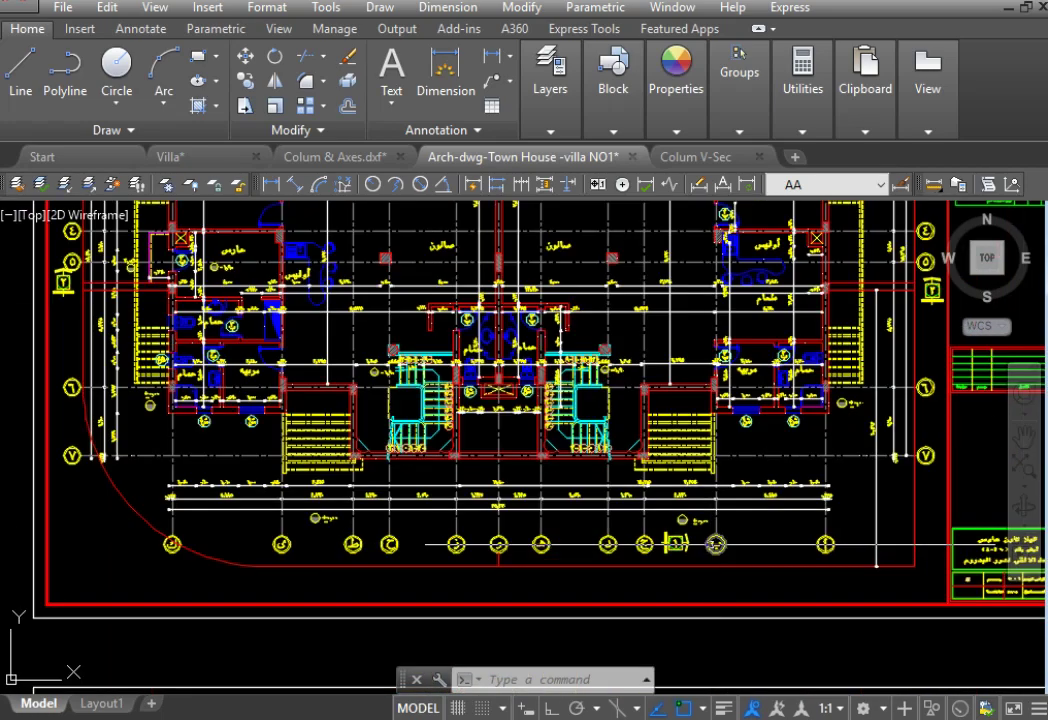
pyautogui.scroll(2, 590, 300)
pyautogui.scroll(2, 590, 300)
pyautogui.scroll(-2, 590, 300)
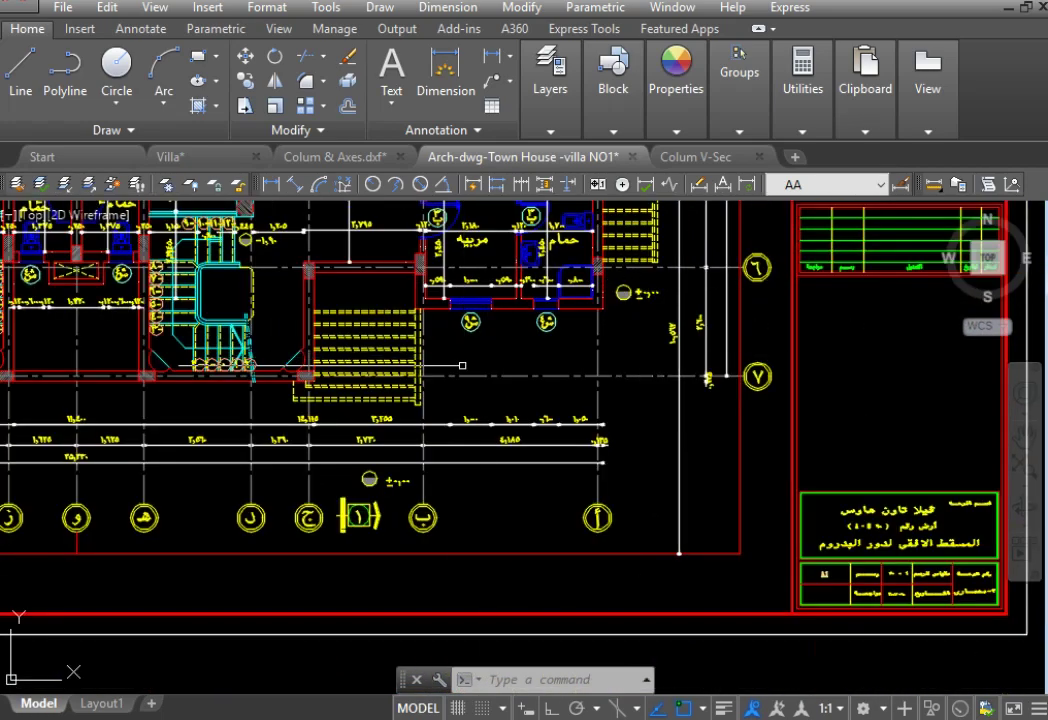
pyautogui.moveTo(462, 366); pyautogui.dragTo(772, 436, button='middle')
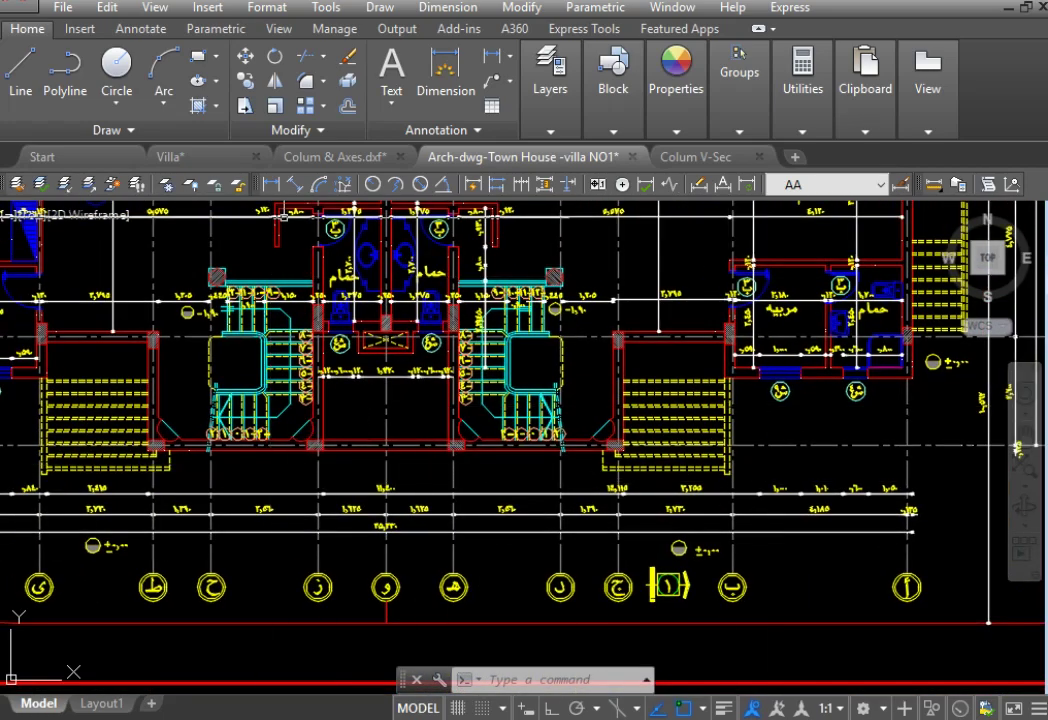
# Step: Switch to the Villa drawing and zoom into its floor plan with grids A to K
pyautogui.click(205, 157)
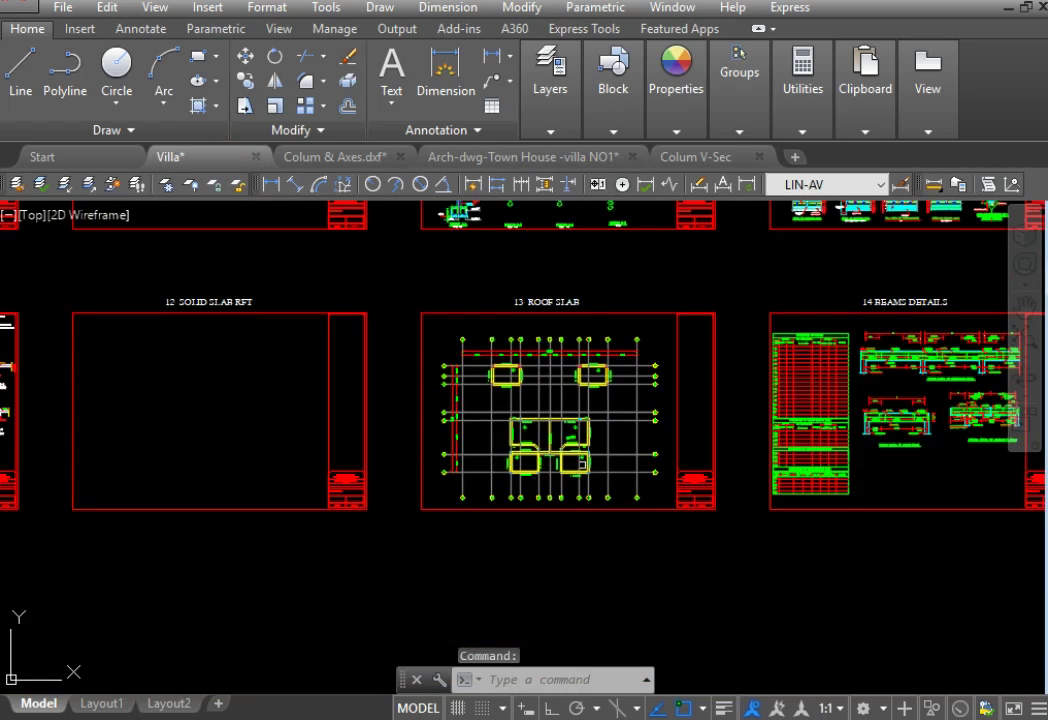
pyautogui.scroll(-2, 713, 381)
pyautogui.scroll(3, 800, 350)
pyautogui.scroll(3, 828, 333)
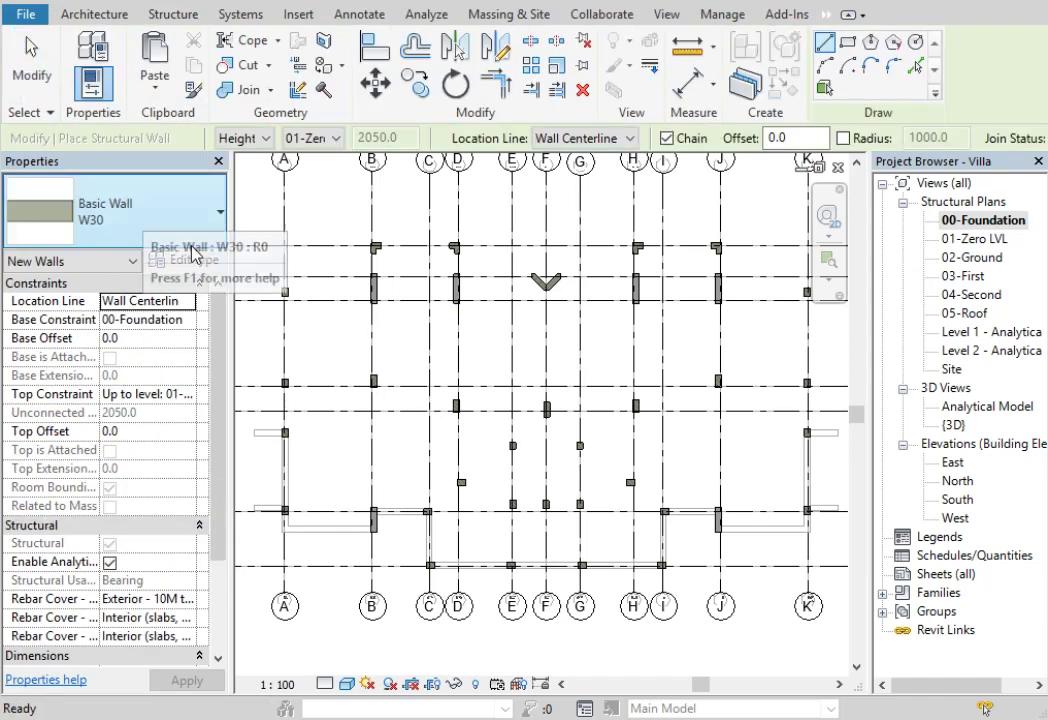
# Step: Duplicate the W30 basic wall type as 'Retaing' and set its function to Retaining
pyautogui.click(194, 262)
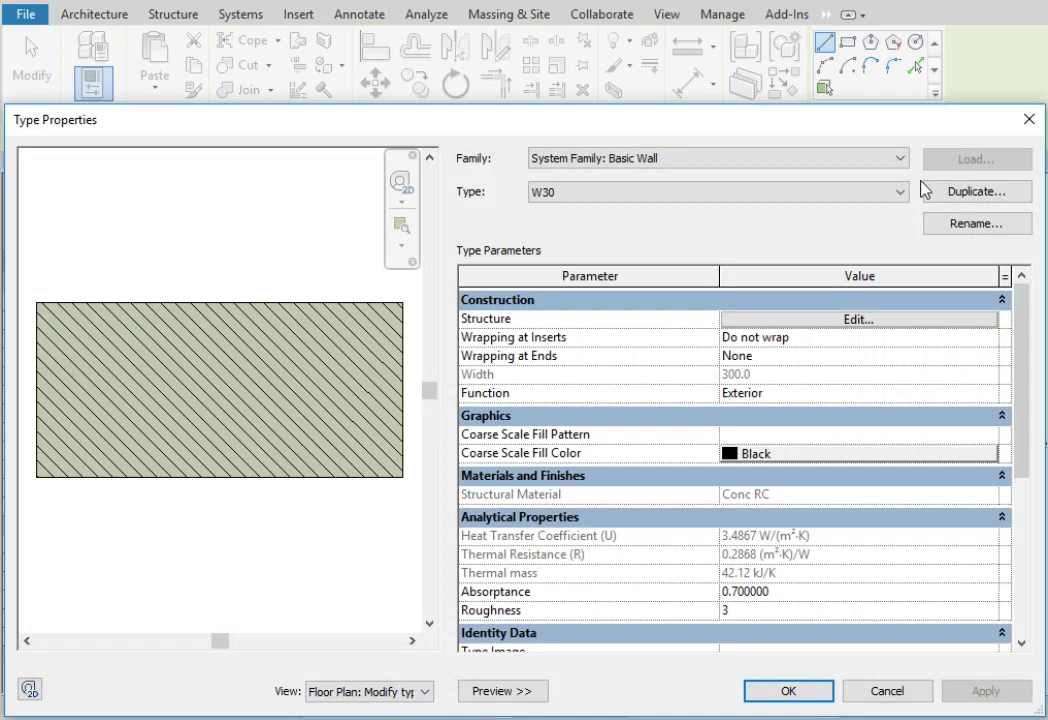
pyautogui.click(955, 191)
pyautogui.write('Retaing')
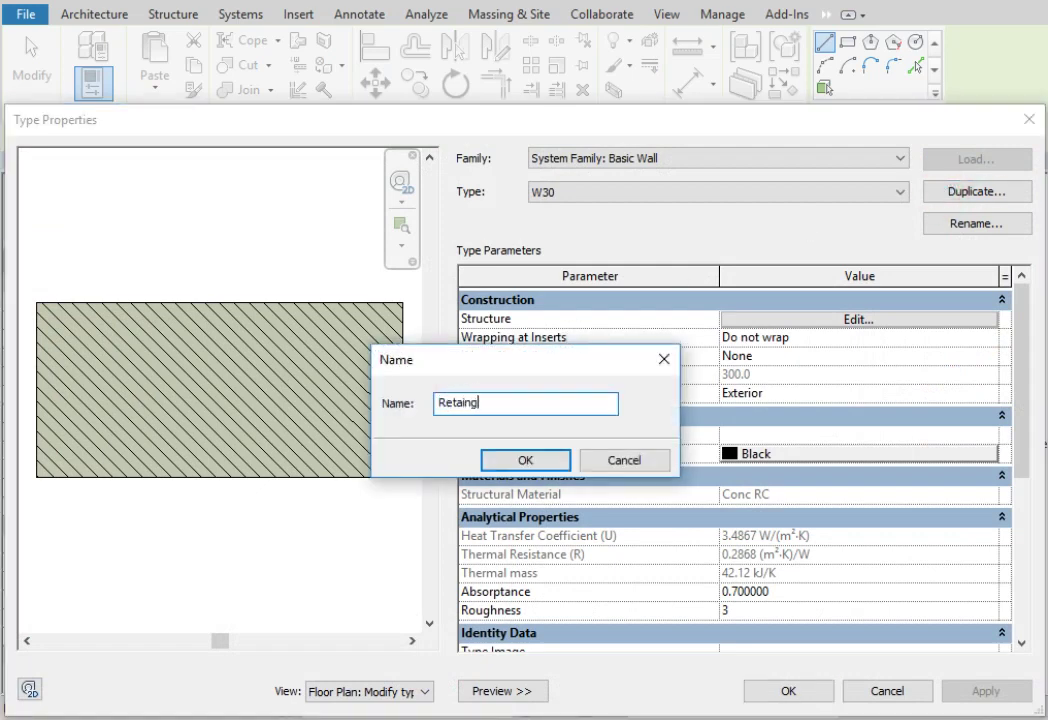
pyautogui.press('Return')
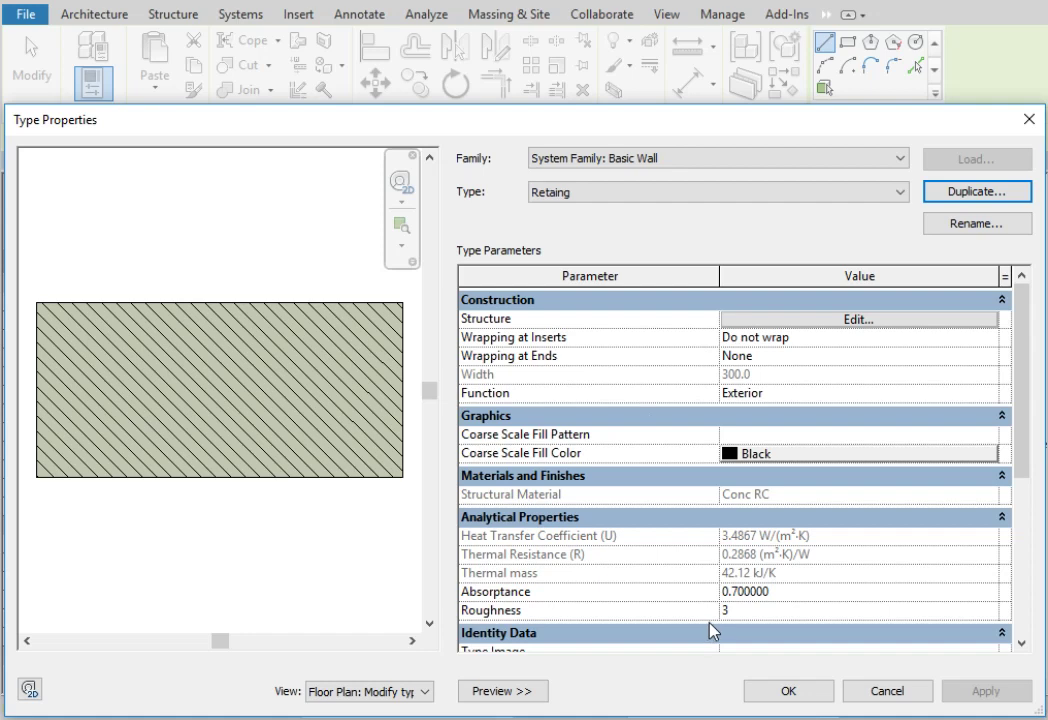
pyautogui.click(989, 395)
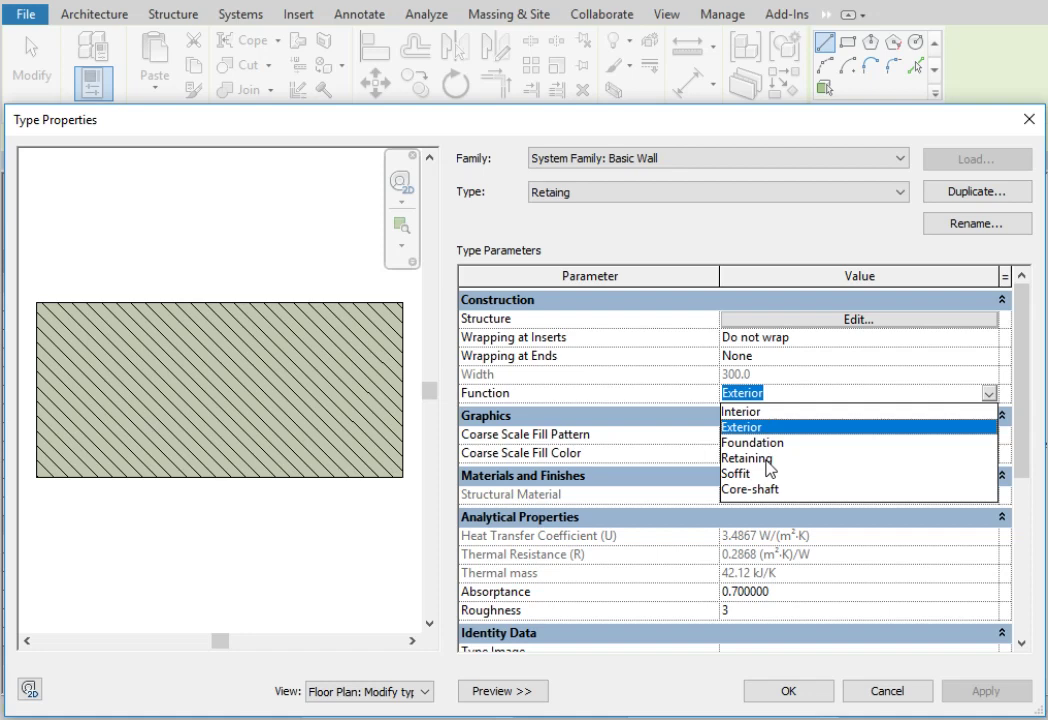
pyautogui.click(769, 460)
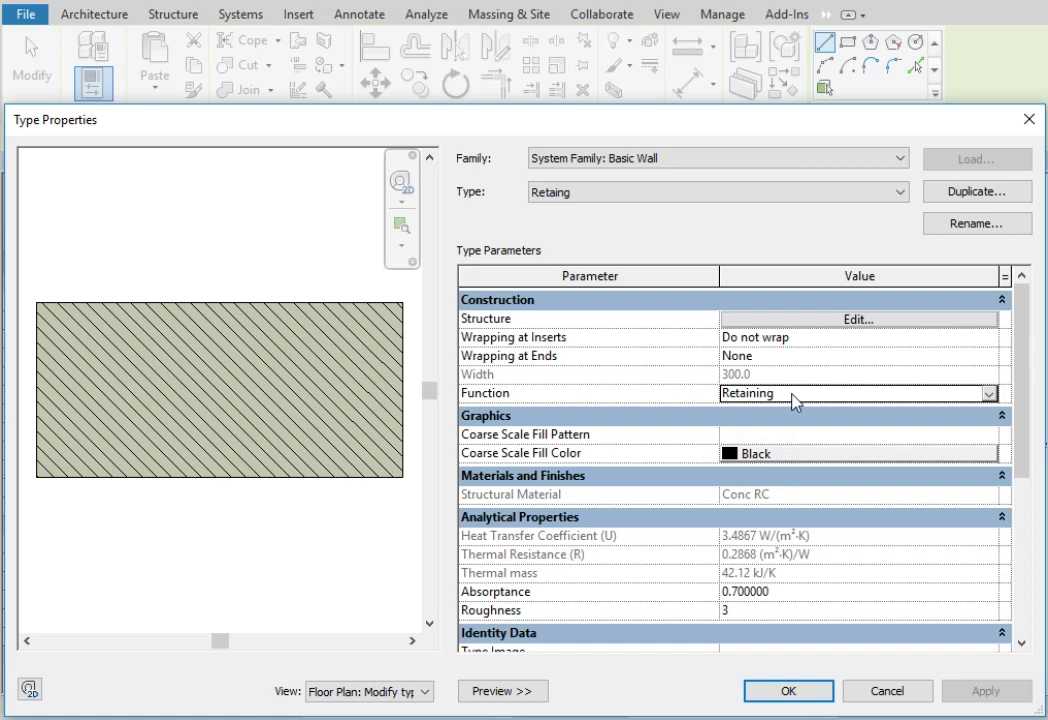
pyautogui.click(786, 692)
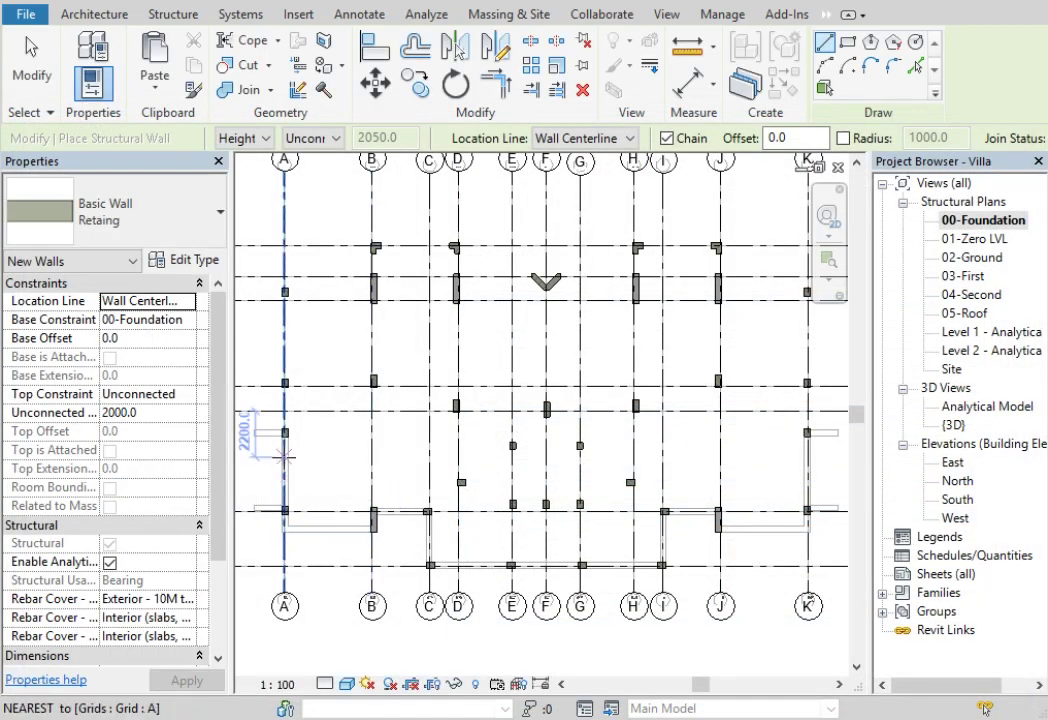
# Step: Draw a Retaing wall from the column near grid A, in the grids 1–5 area
pyautogui.moveTo(447, 443); pyautogui.dragTo(447, 443, button='middle')
pyautogui.scroll(5, 243, 408)
pyautogui.moveTo(356, 411); pyautogui.dragTo(386, 409, button='middle')
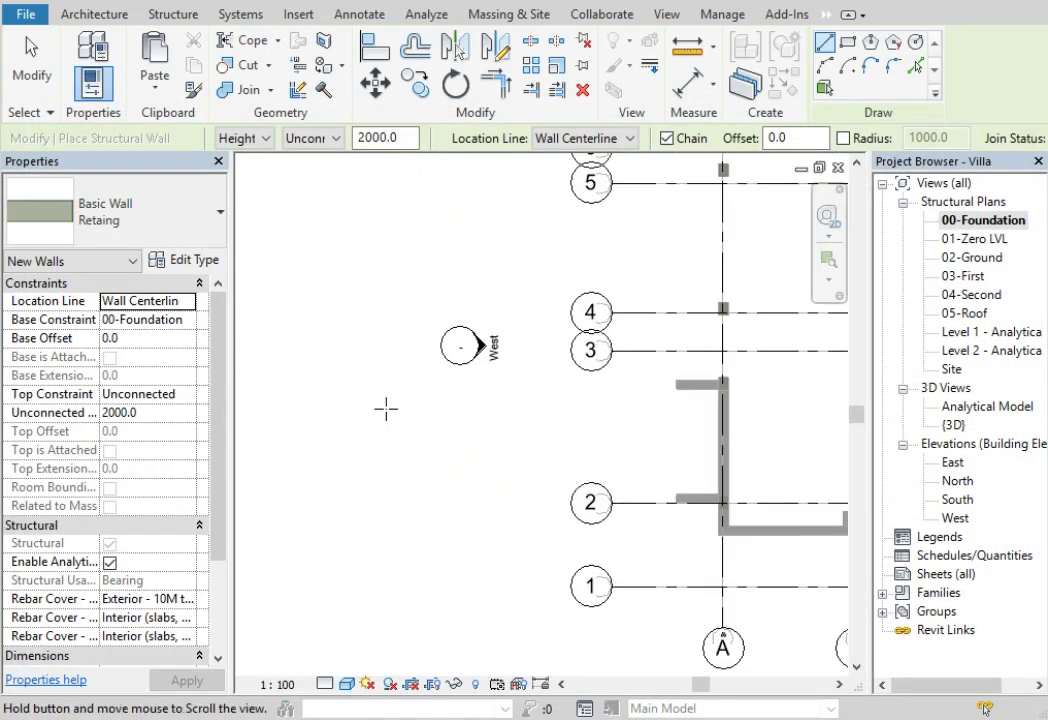
pyautogui.scroll(2, 767, 374)
pyautogui.scroll(1, 679, 380)
pyautogui.click(679, 381)
pyautogui.scroll(2, 679, 381)
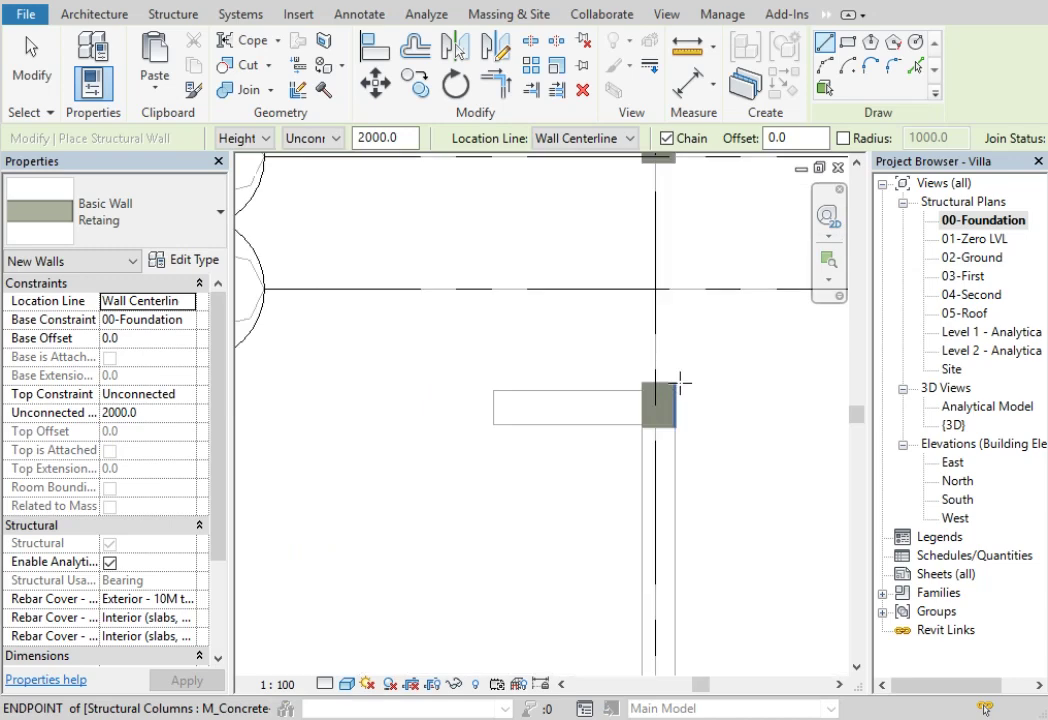
pyautogui.click(487, 406)
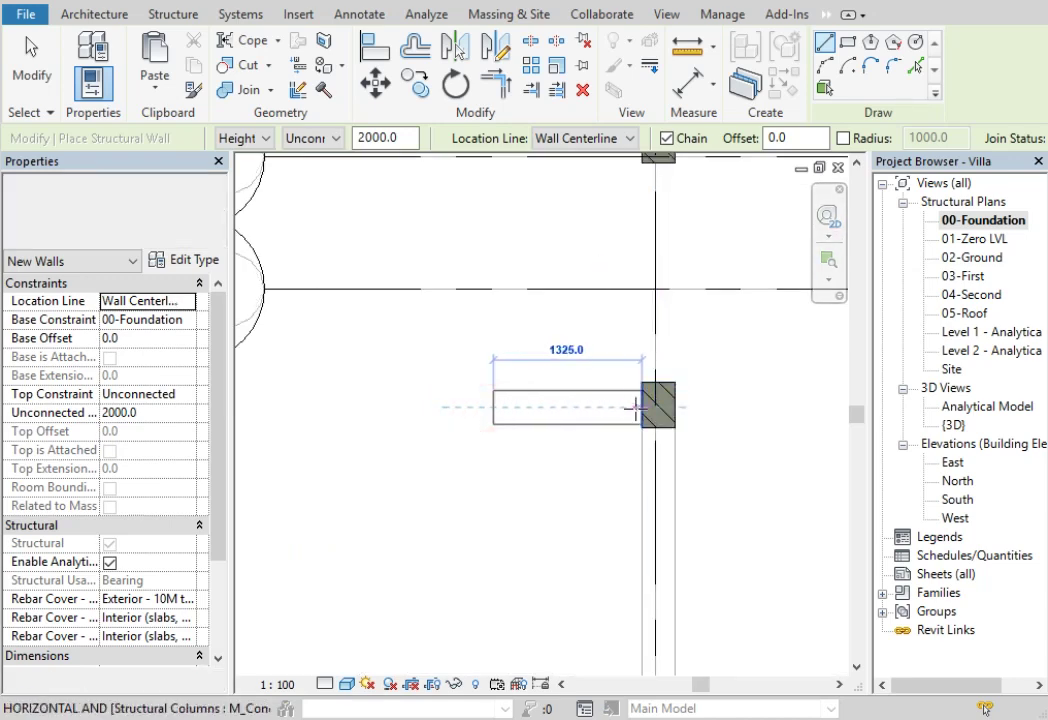
pyautogui.rightClick(697, 347)
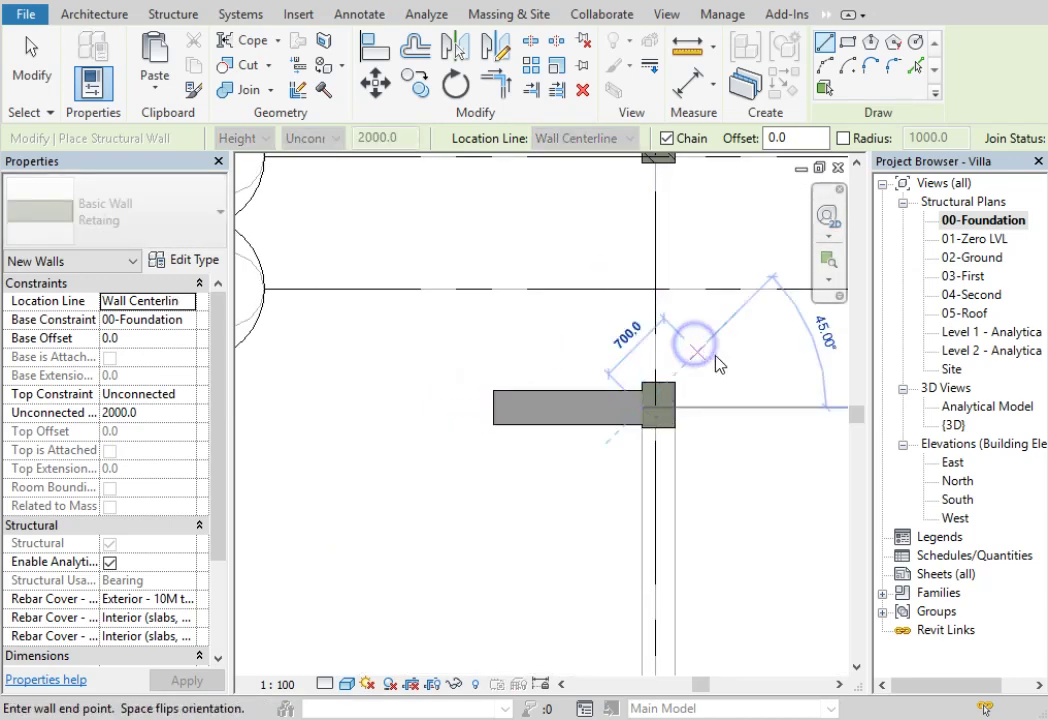
pyautogui.click(709, 356)
# Step: Add a vertical wall to the column corner and a short horizontal wall meeting it
pyautogui.press('Return')
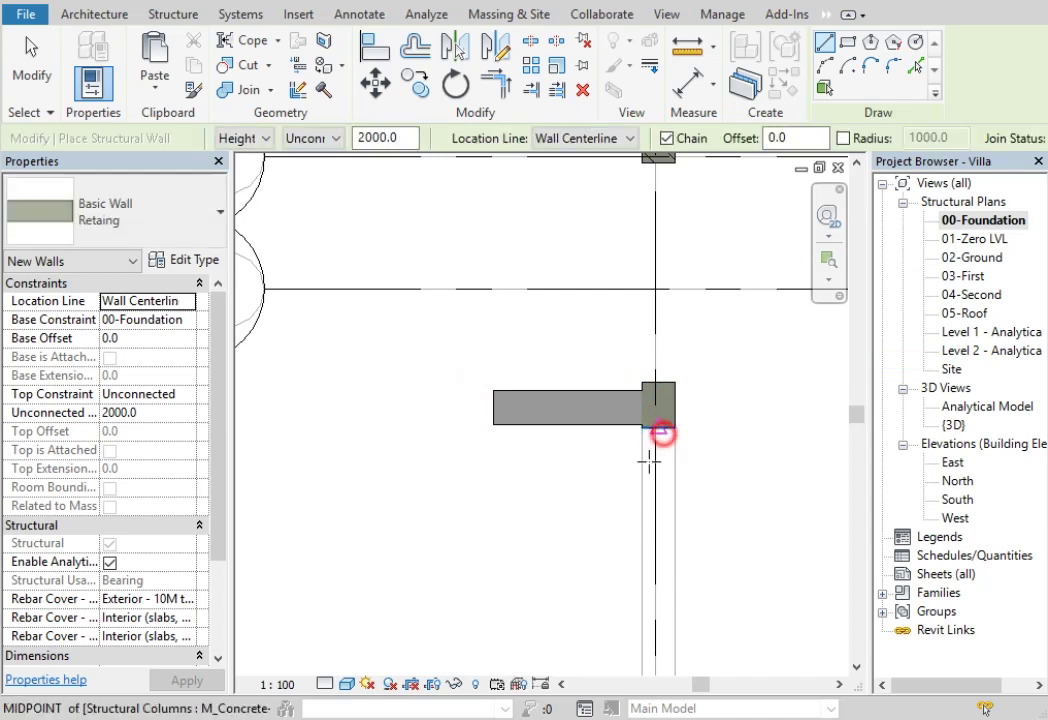
pyautogui.click(660, 429)
pyautogui.moveTo(645, 333); pyautogui.dragTo(673, 428, button='middle')
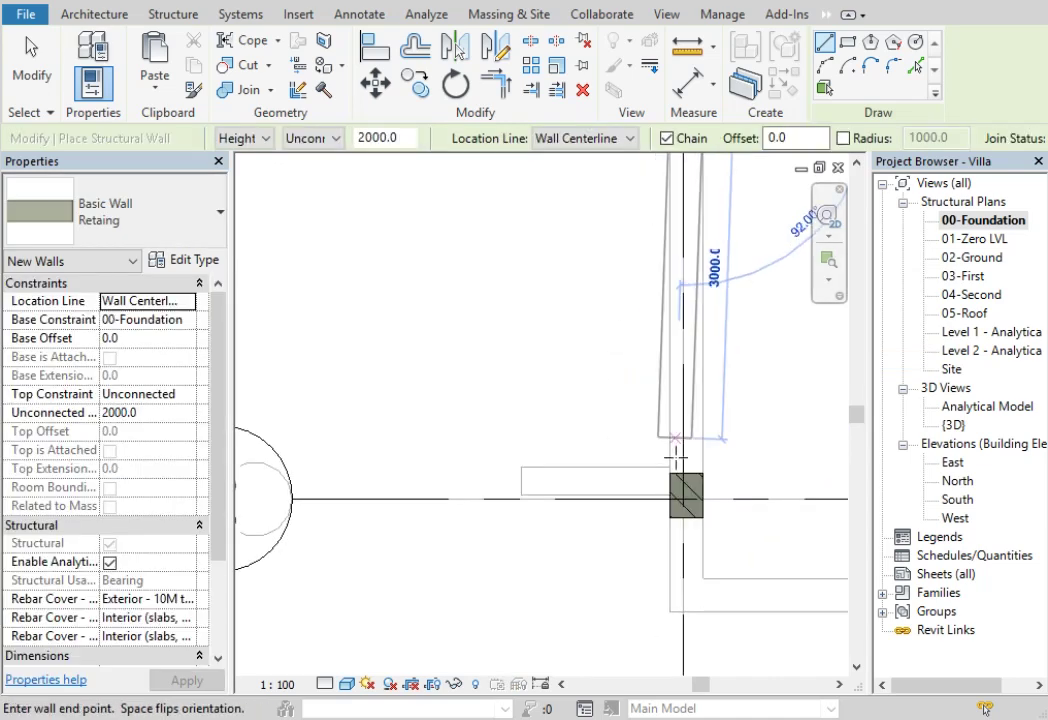
pyautogui.scroll(1, 676, 455)
pyautogui.click(690, 478)
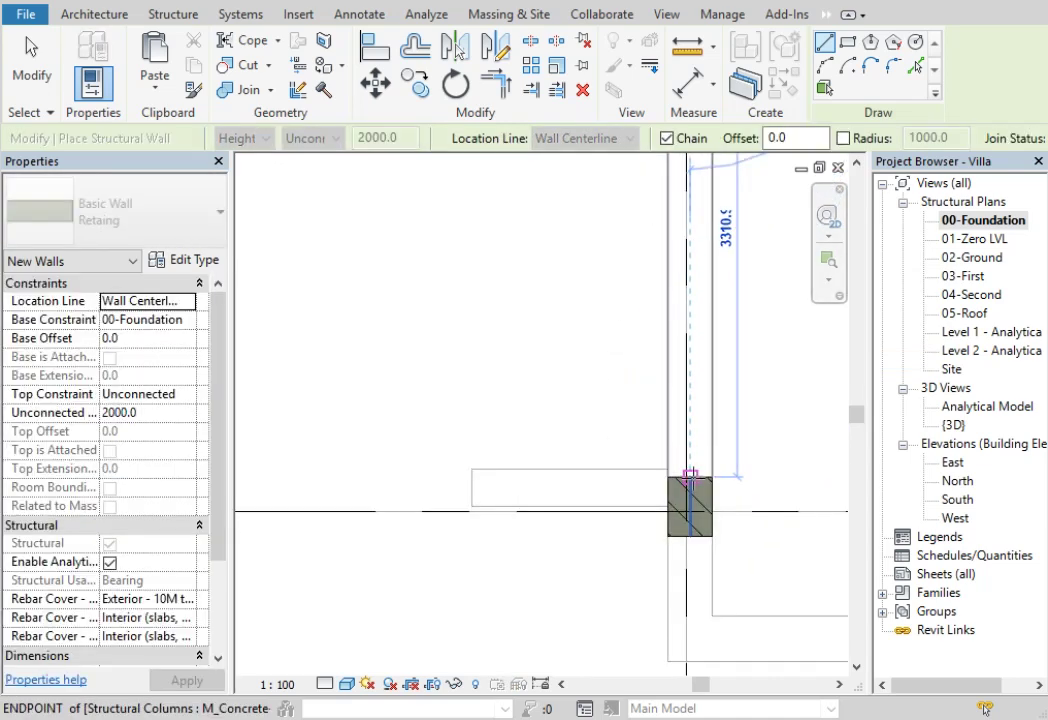
pyautogui.rightClick(772, 388)
pyautogui.click(795, 392)
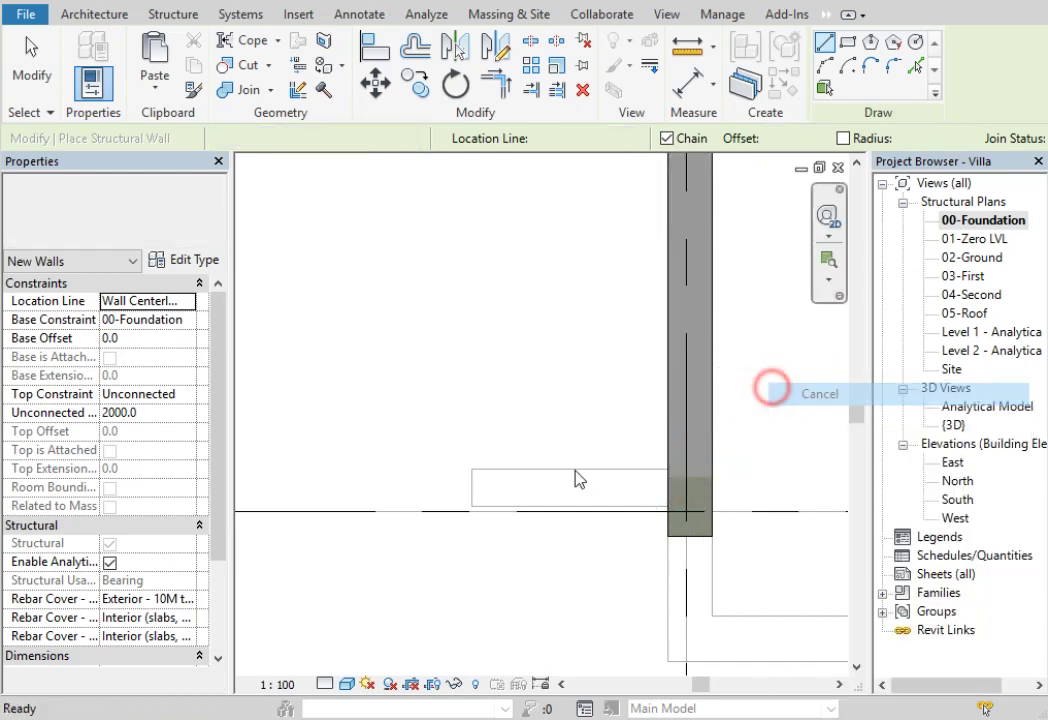
pyautogui.click(470, 489)
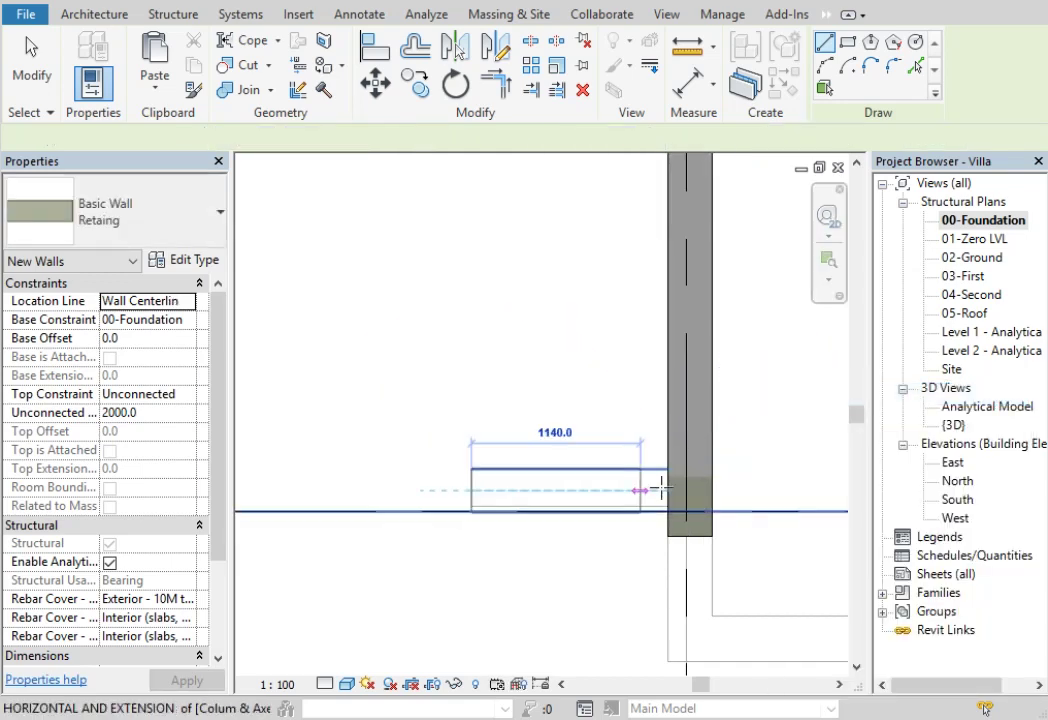
pyautogui.click(737, 386)
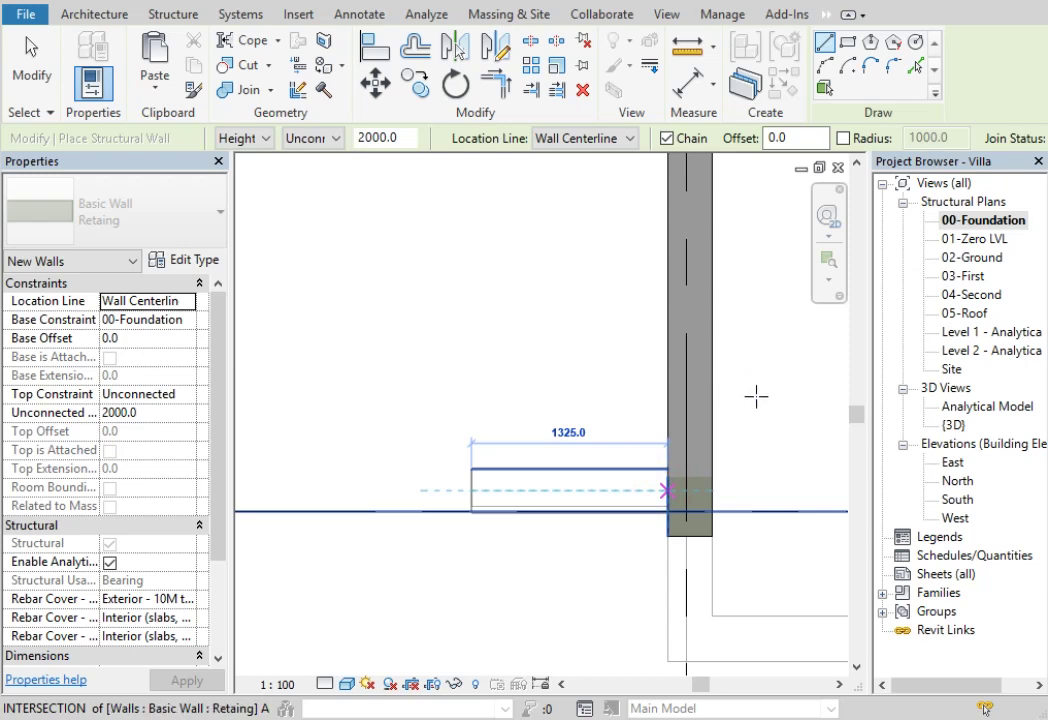
pyautogui.rightClick(748, 446)
pyautogui.click(755, 460)
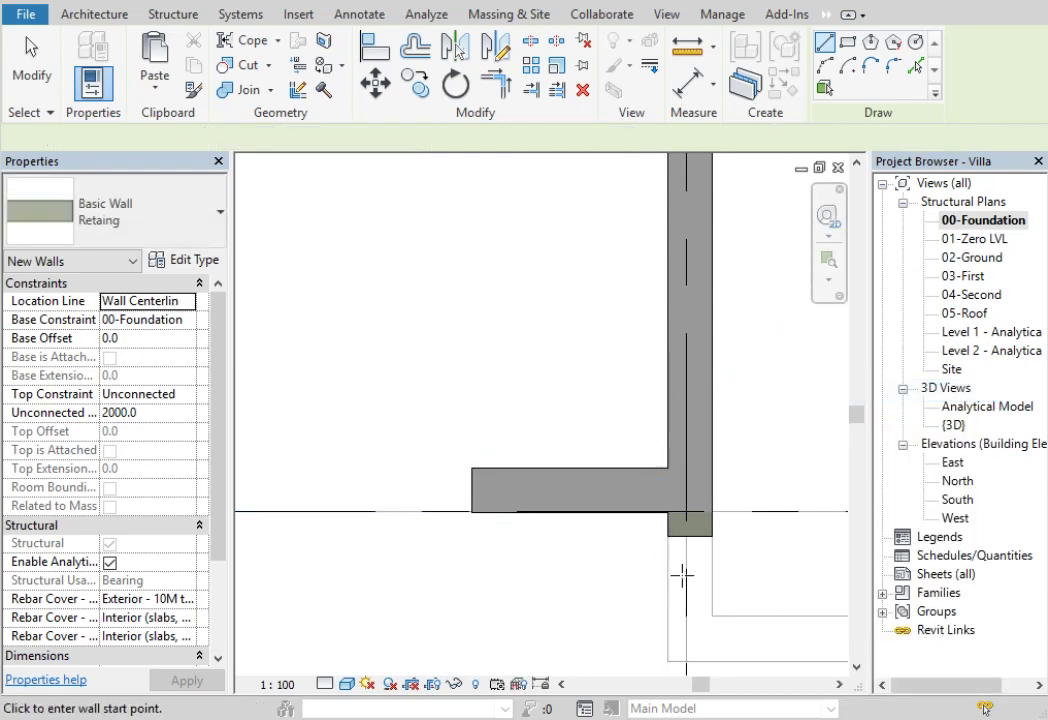
# Step: Discard the diagonal wall and draw the 3950.0 bottom wall from the left wall to the right wall
pyautogui.click(692, 538)
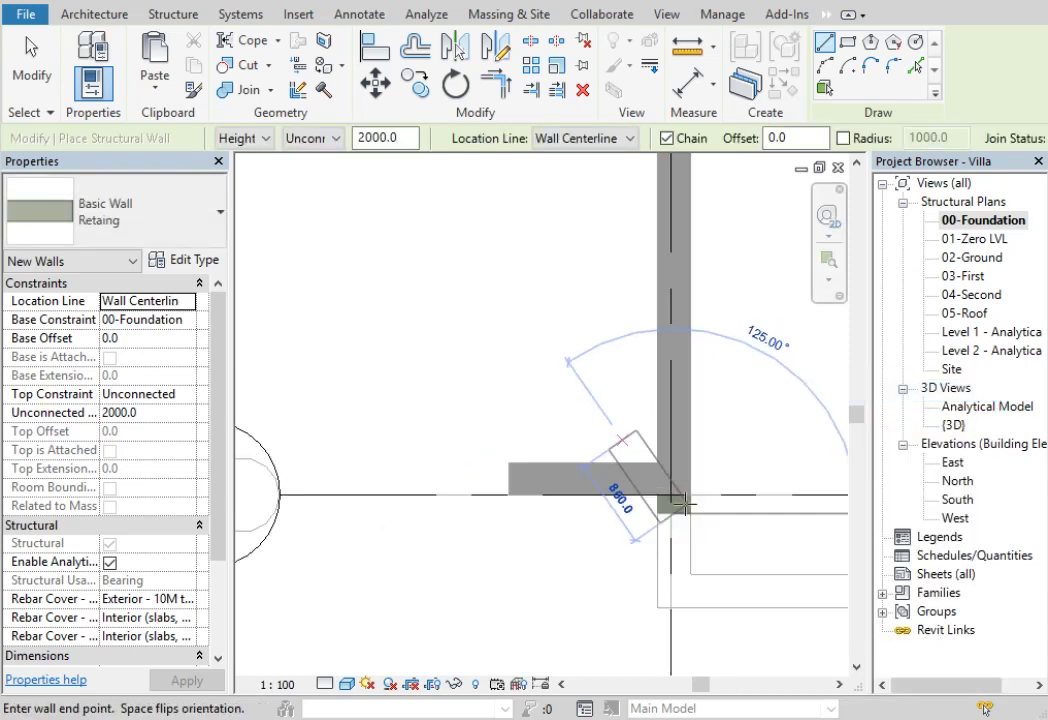
pyautogui.scroll(-2, 618, 437)
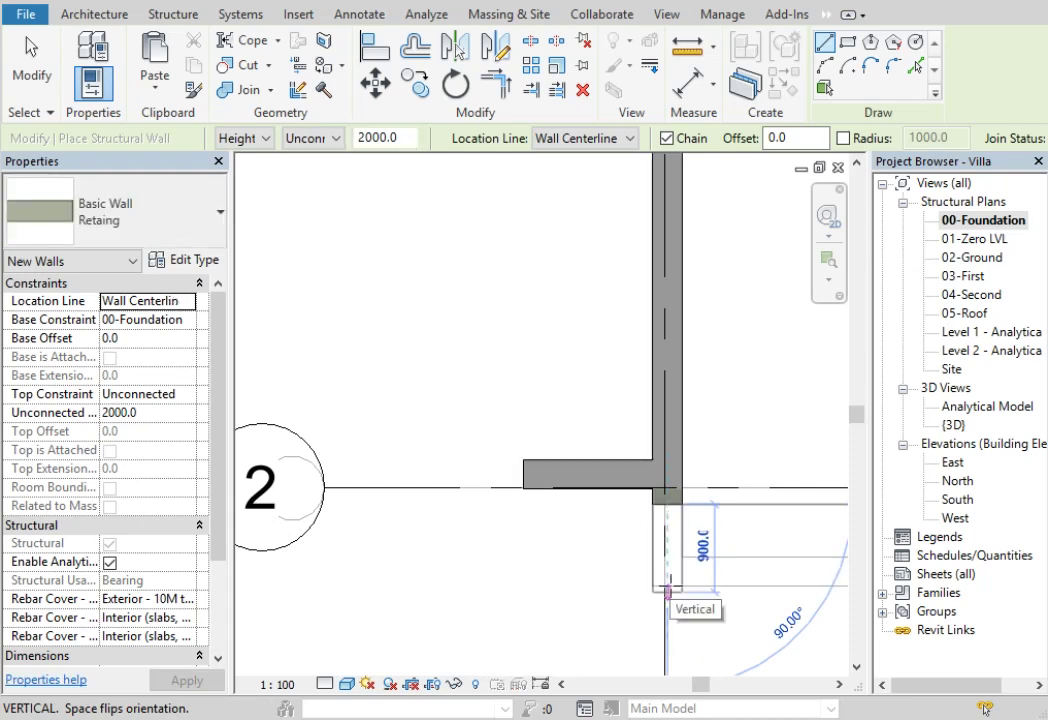
pyautogui.scroll(2, 668, 592)
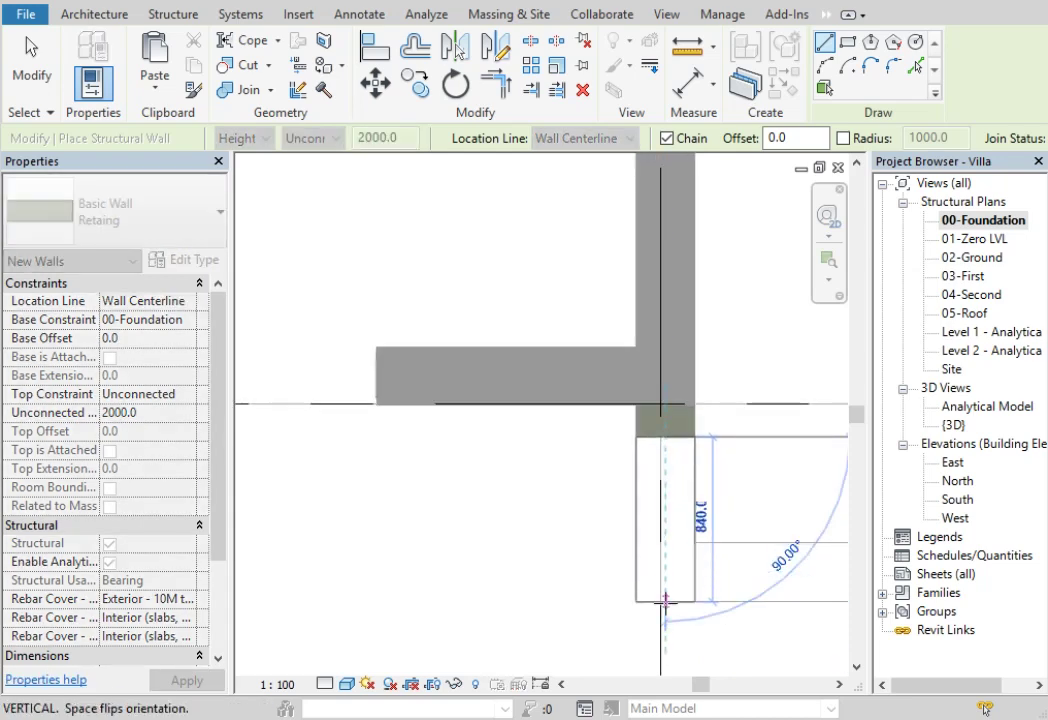
pyautogui.scroll(-2, 456, 509)
pyautogui.scroll(-1, 456, 509)
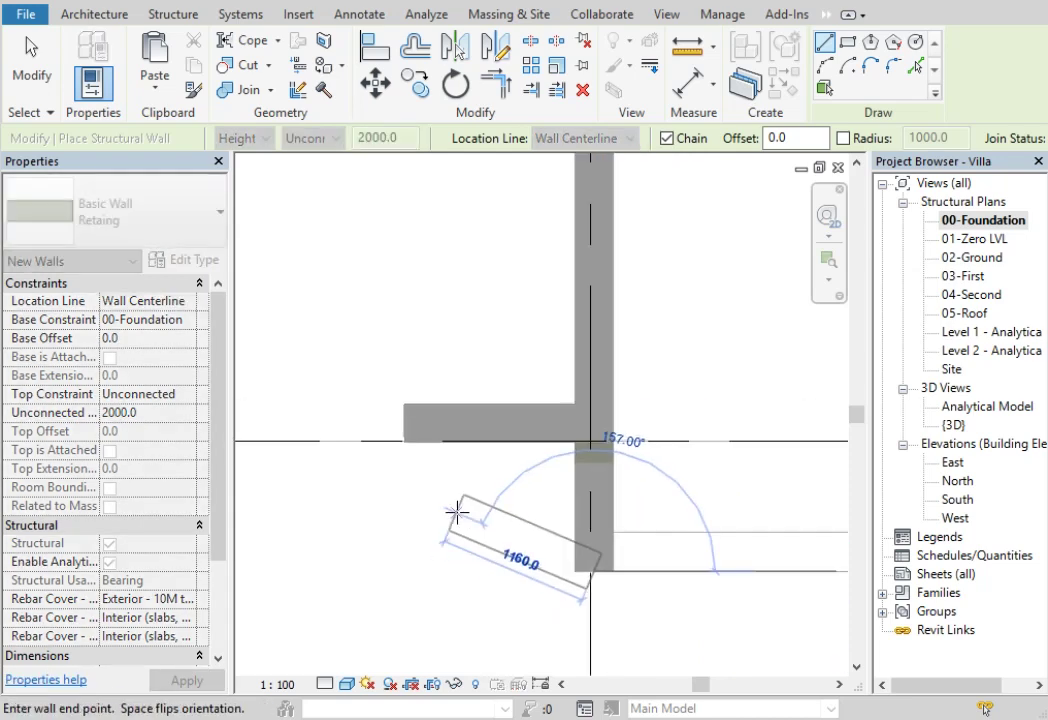
pyautogui.rightClick(624, 400)
pyautogui.click(624, 400)
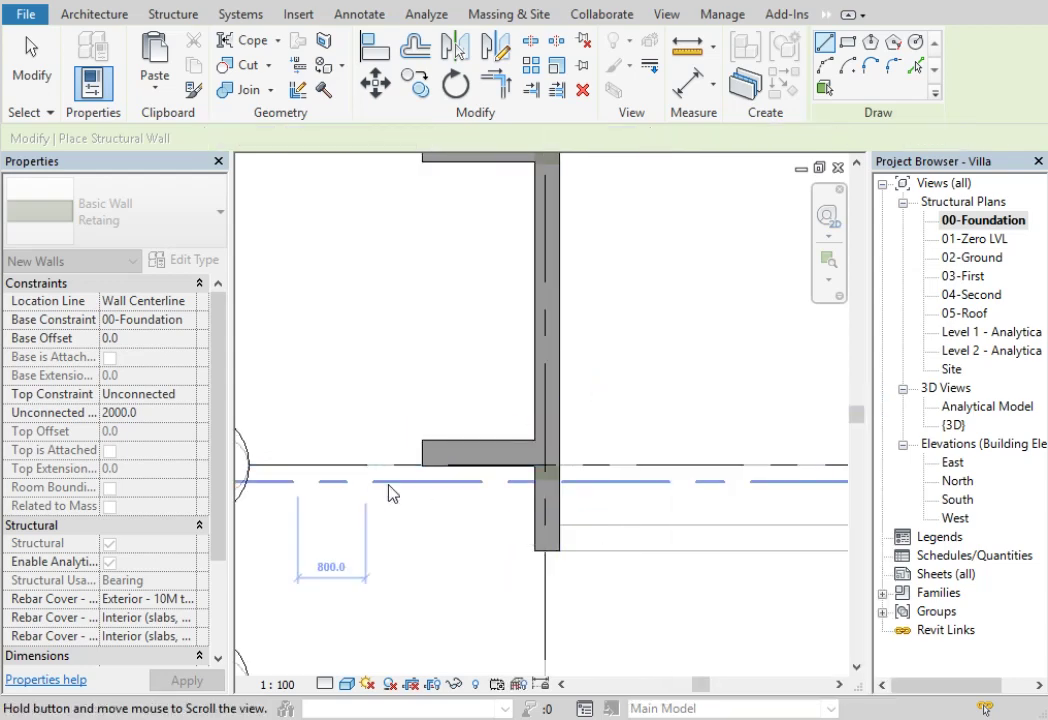
pyautogui.moveTo(391, 491); pyautogui.dragTo(508, 518, button='middle')
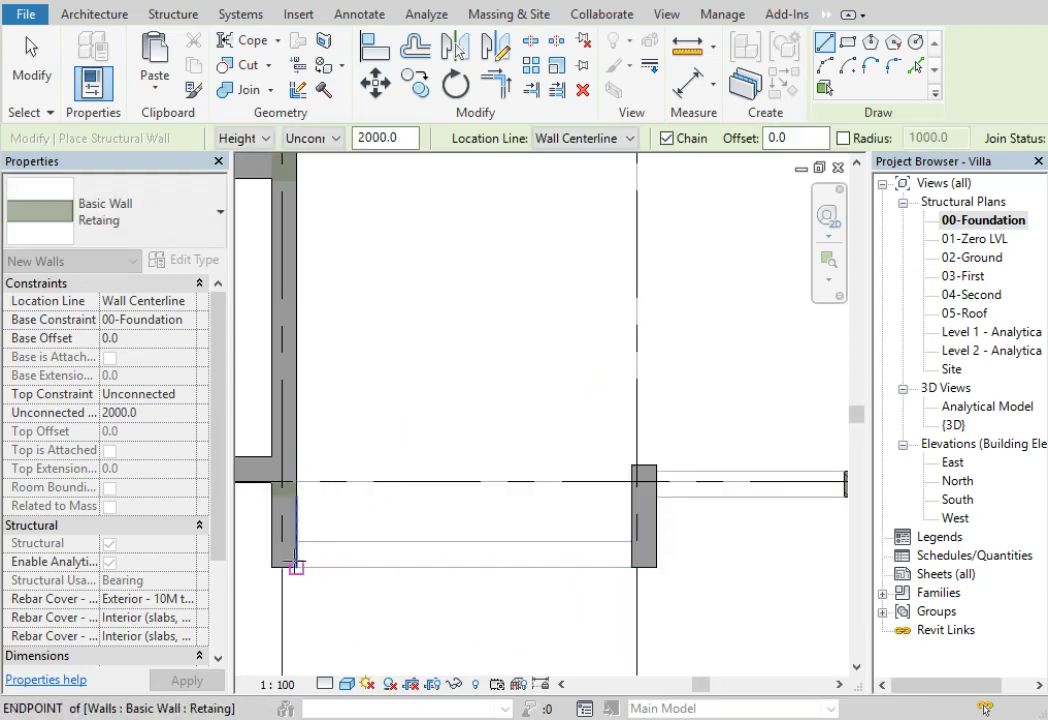
pyautogui.click(296, 566)
pyautogui.click(636, 568)
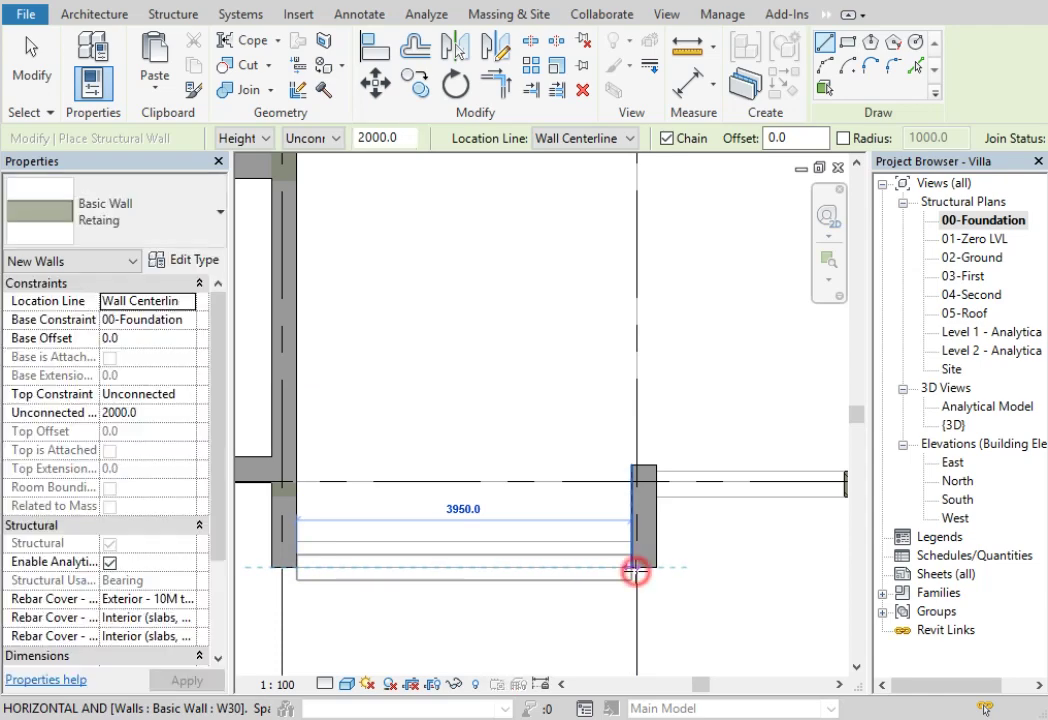
pyautogui.rightClick(708, 512)
pyautogui.click(760, 211)
pyautogui.rightClick(692, 215)
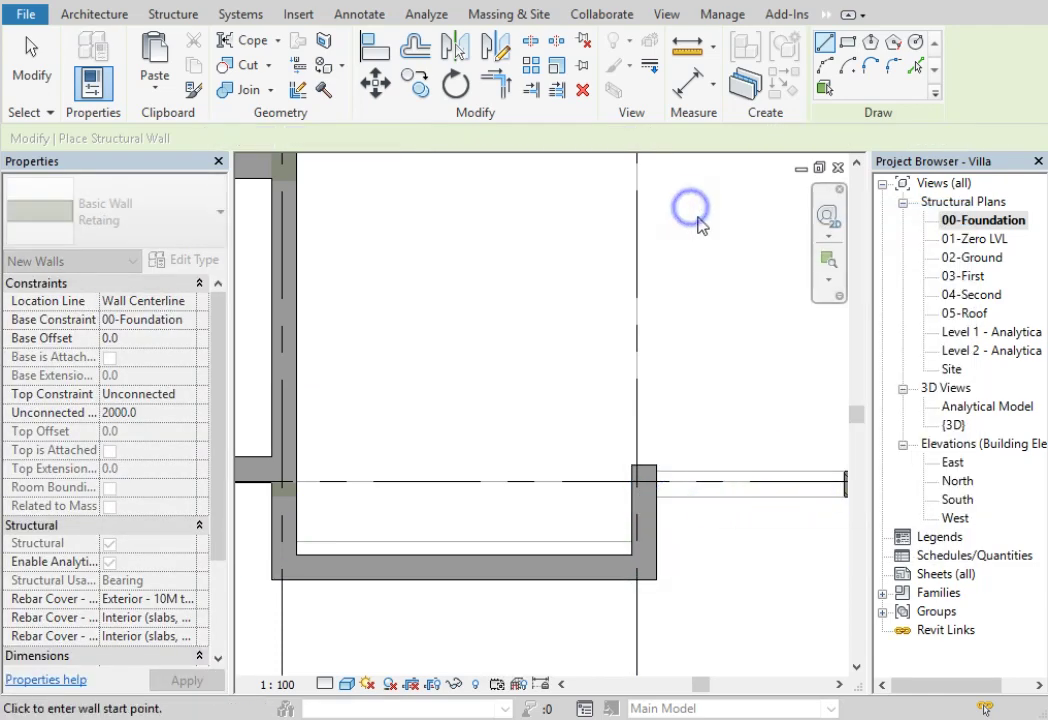
pyautogui.click(705, 219)
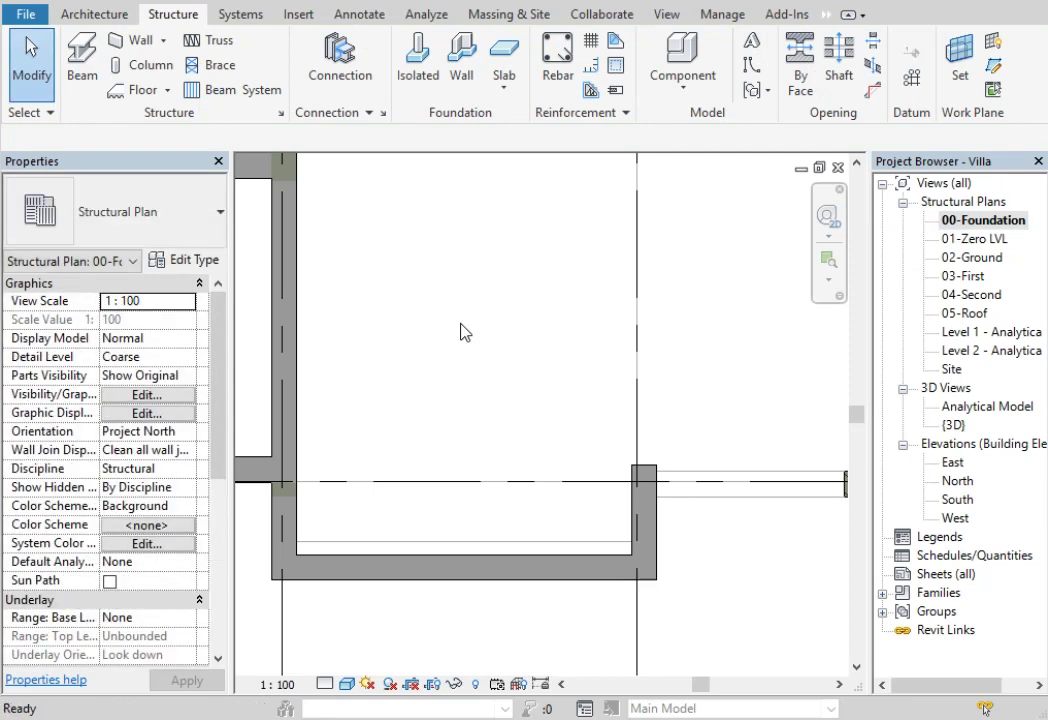
# Step: Align the bottom retaining wall to the inner wall face using AL
pyautogui.press('a')
pyautogui.press('l')
pyautogui.click(407, 543)
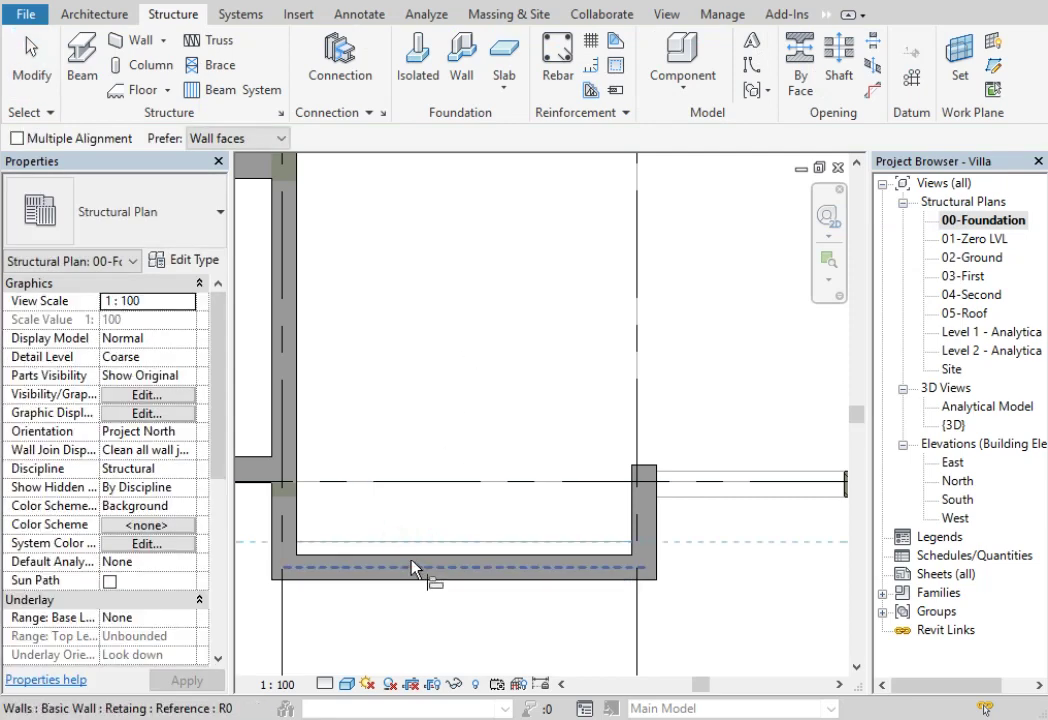
pyautogui.rightClick(461, 346)
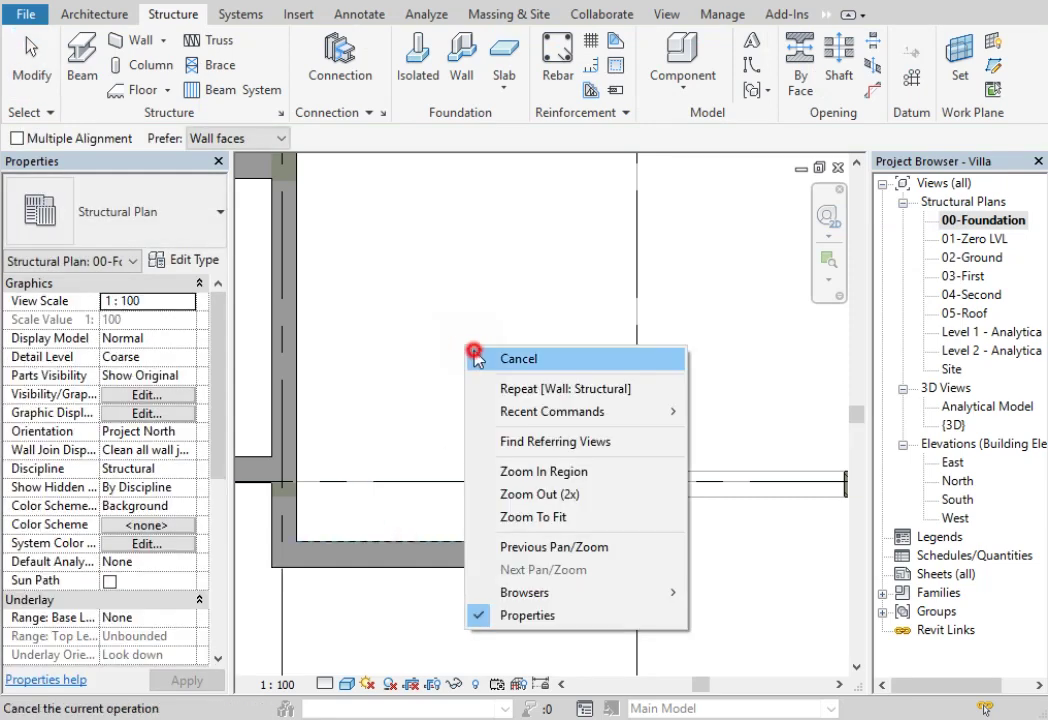
pyautogui.click(476, 351)
pyautogui.rightClick(548, 440)
pyautogui.rightClick(543, 545)
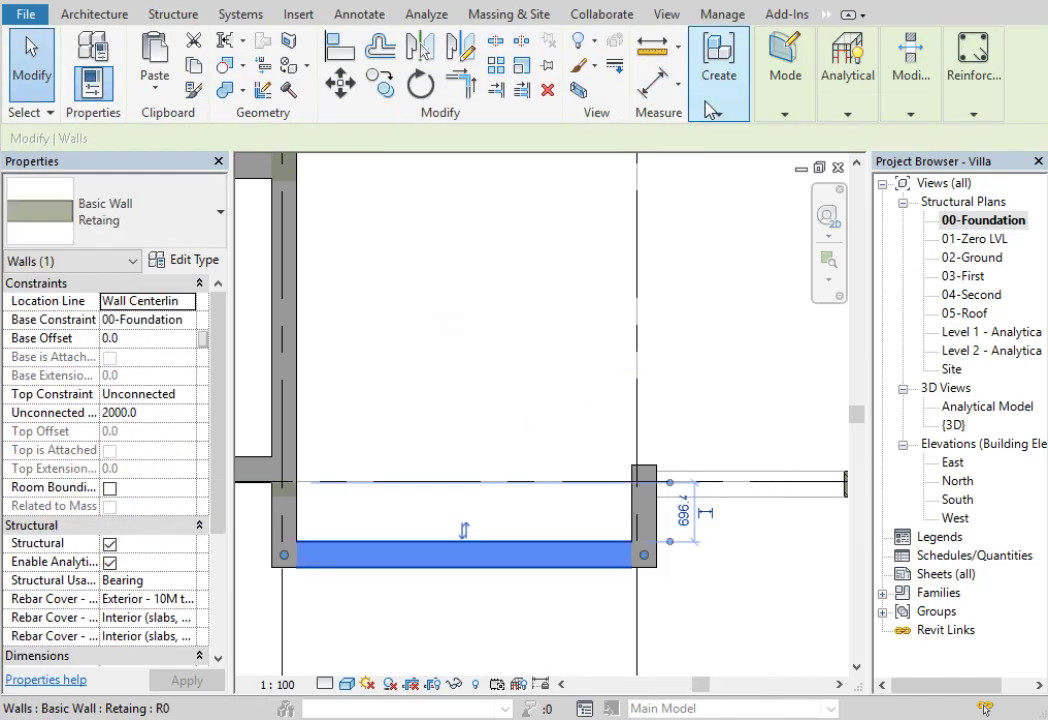
# Step: Use Create Similar on the bottom wall to draw a 2215.0 horizontal Retaing wall to the right column
pyautogui.click(716, 112)
pyautogui.press('c')
pyautogui.press('s')
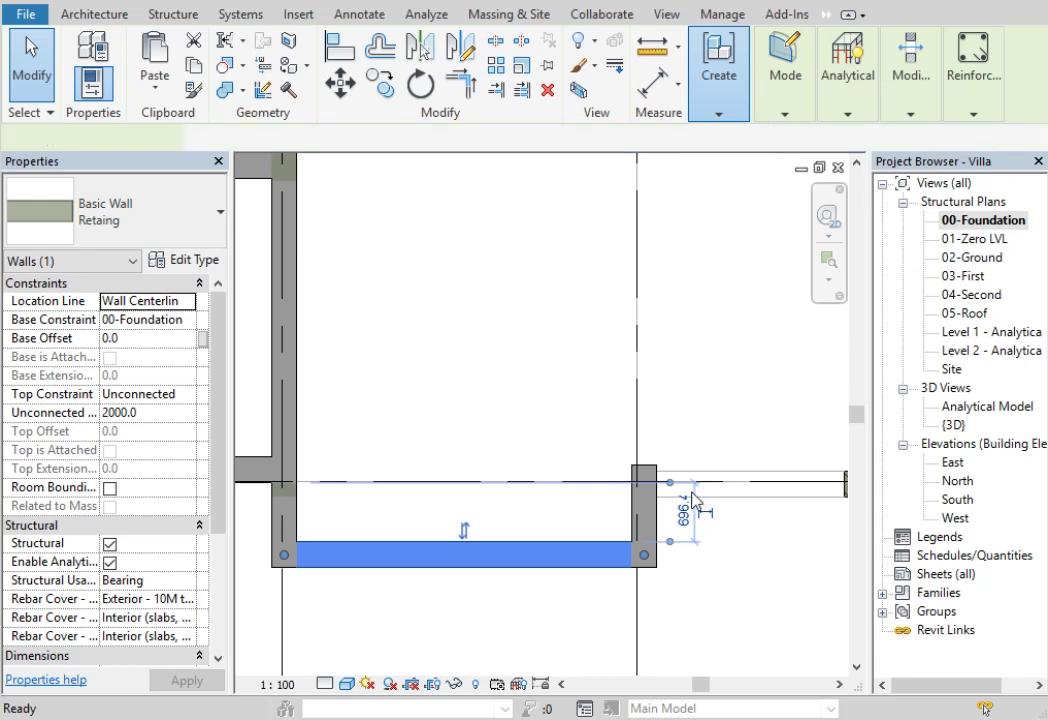
pyautogui.moveTo(751, 405)
pyautogui.mouseDown(button='middle')
pyautogui.moveTo(470, 292)
pyautogui.moveTo(453, 386)
pyautogui.mouseUp(button='middle')
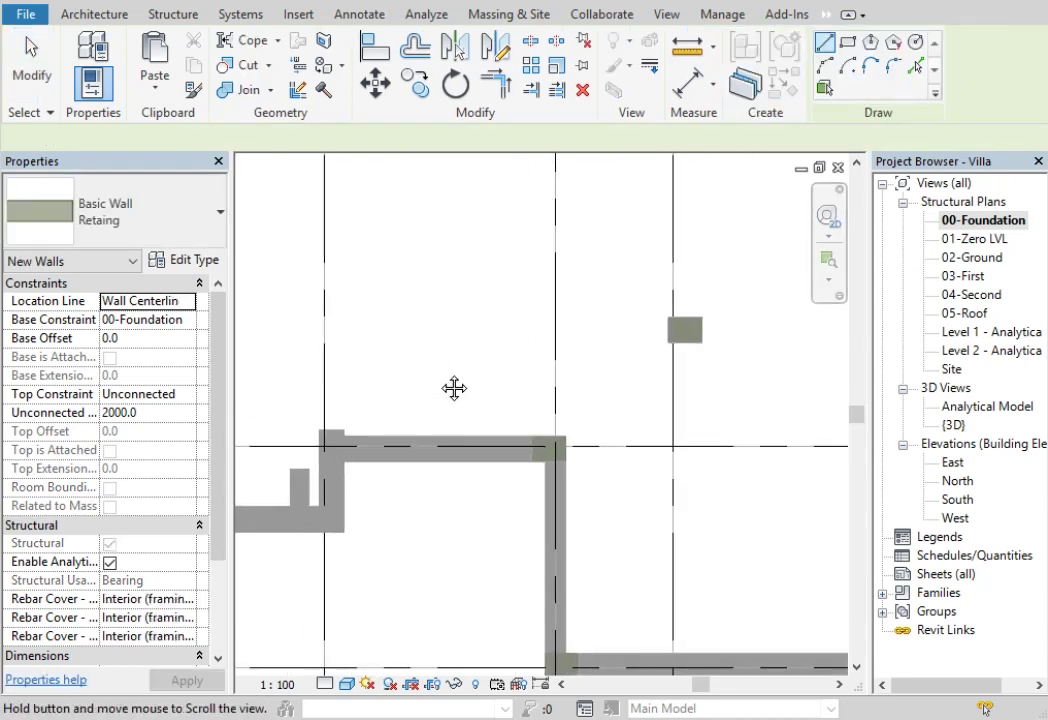
pyautogui.click(538, 444)
pyautogui.scroll(2, 300, 450)
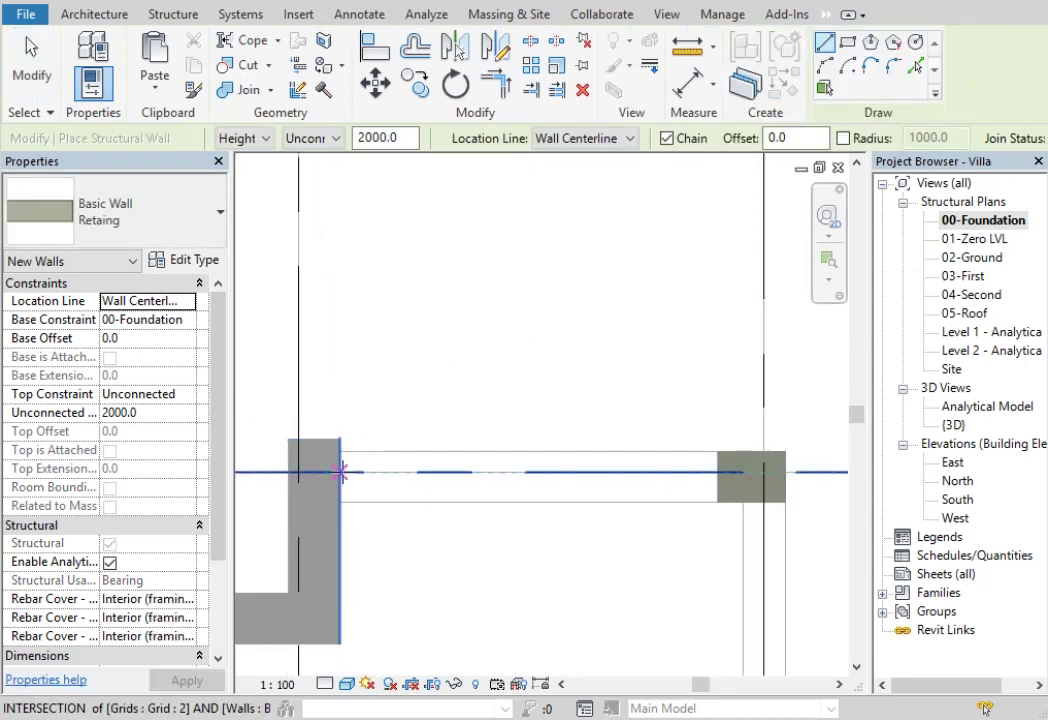
pyautogui.click(341, 472)
pyautogui.click(720, 471)
pyautogui.click(720, 469)
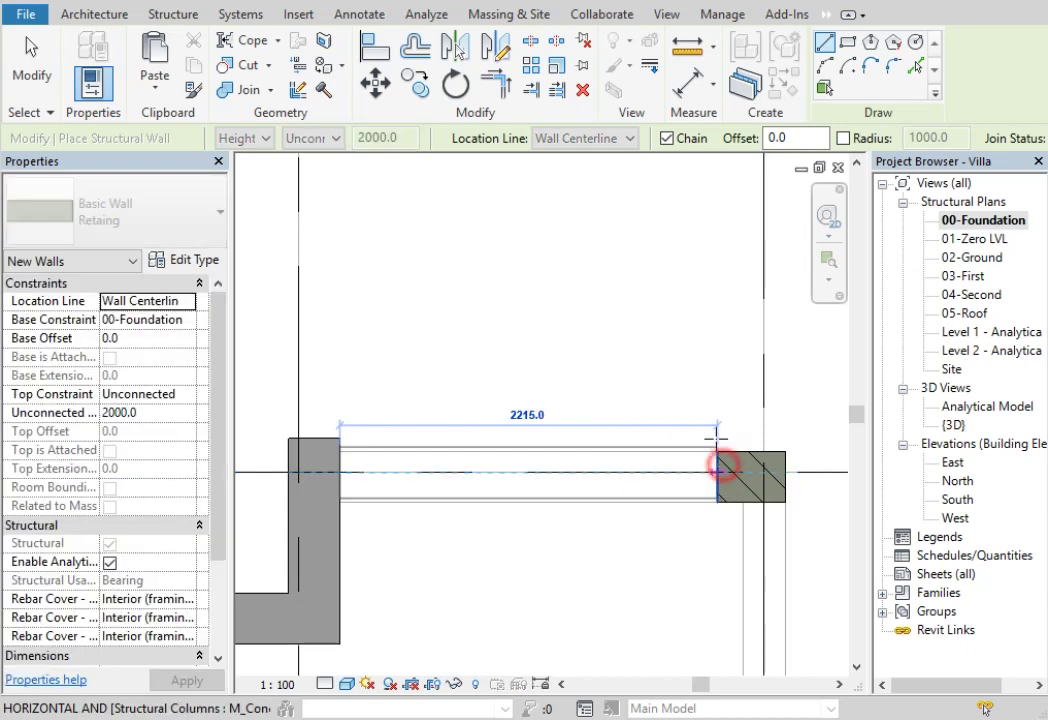
pyautogui.rightClick(730, 276)
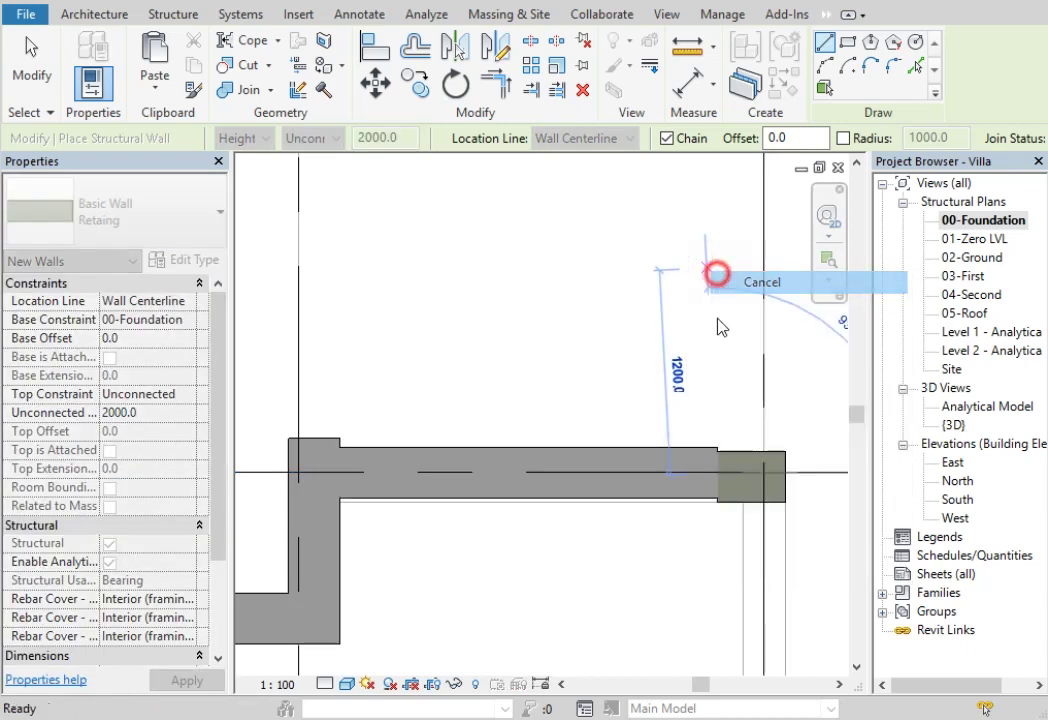
pyautogui.click(762, 283)
# Step: Draw a vertical Retaing wall from the right column down to the lower column on grid C
pyautogui.click(762, 496)
pyautogui.scroll(-2, 762, 470)
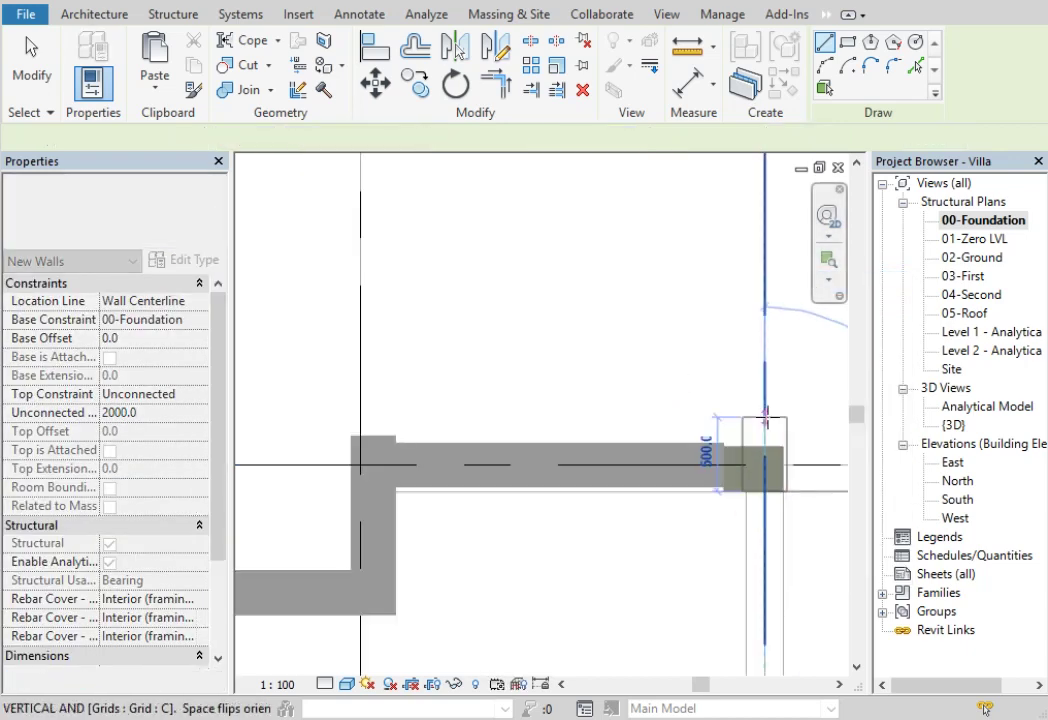
pyautogui.scroll(-2, 766, 430)
pyautogui.scroll(2, 775, 585)
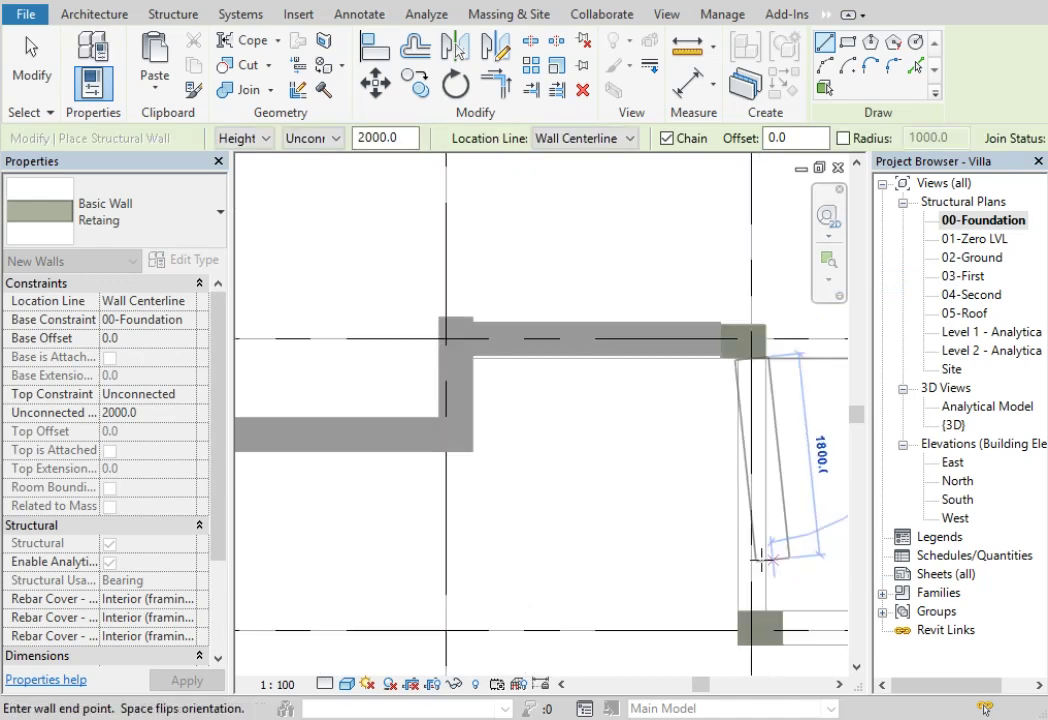
pyautogui.scroll(2, 755, 605)
pyautogui.click(735, 663)
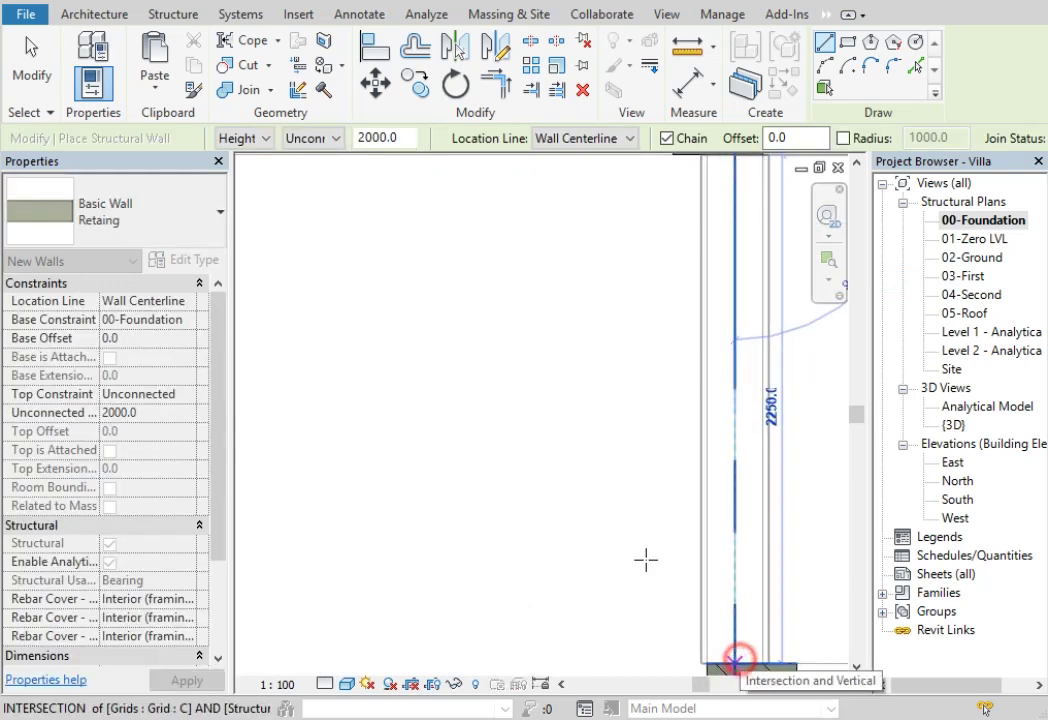
pyautogui.rightClick(613, 108)
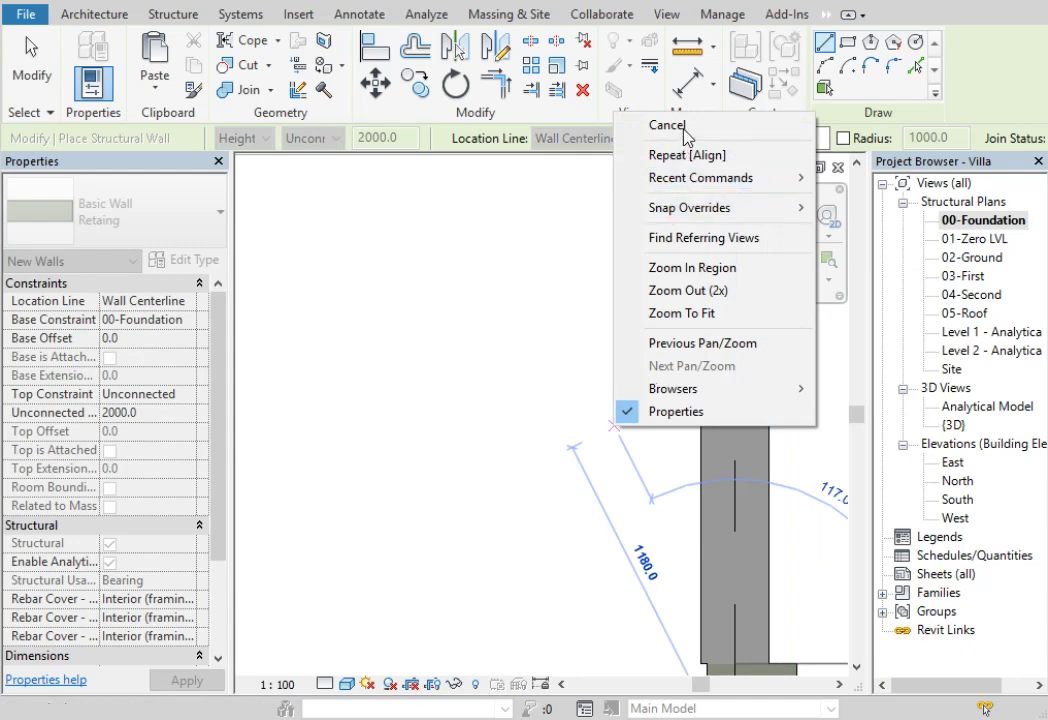
pyautogui.click(627, 123)
pyautogui.rightClick(581, 358)
# Step: Align the top retaining wall's face to the imported drawing line
pyautogui.click(590, 363)
pyautogui.scroll(-2, 582, 367)
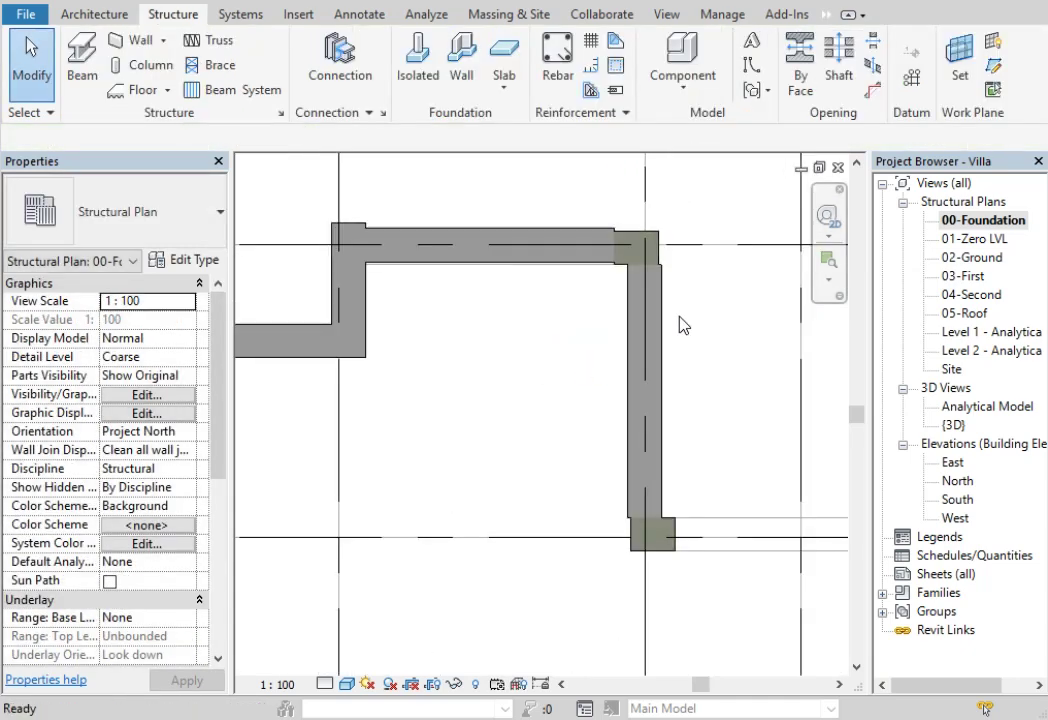
pyautogui.press('a')
pyautogui.press('l')
pyautogui.scroll(5, 530, 230)
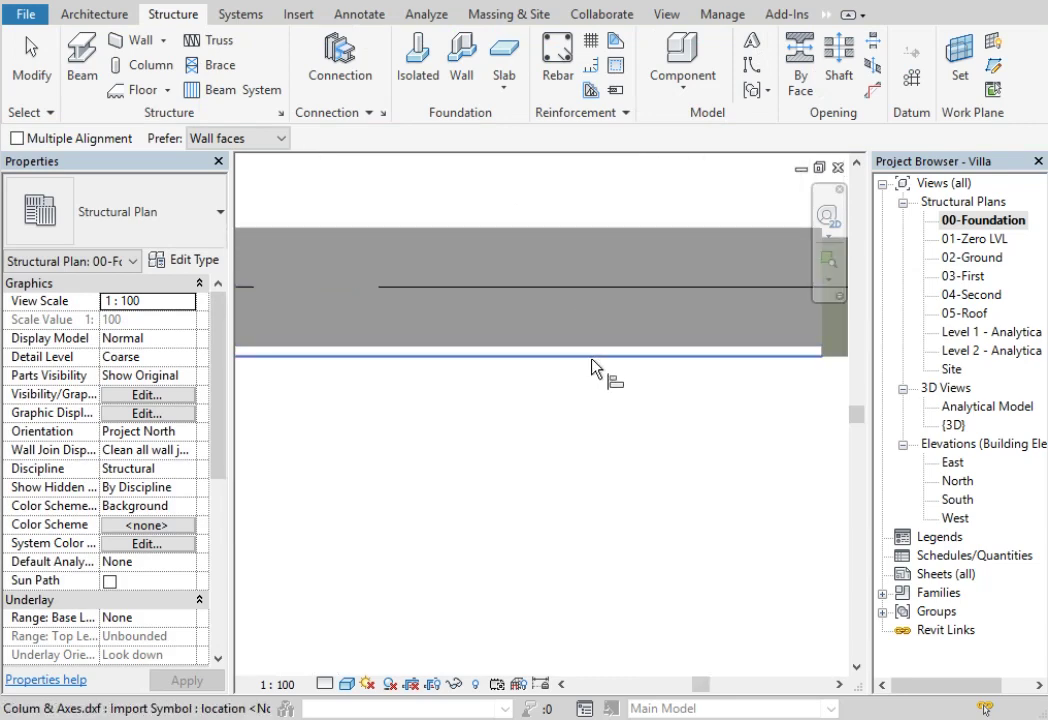
pyautogui.click(590, 360)
pyautogui.scroll(-2, 512, 285)
pyautogui.scroll(-2, 760, 311)
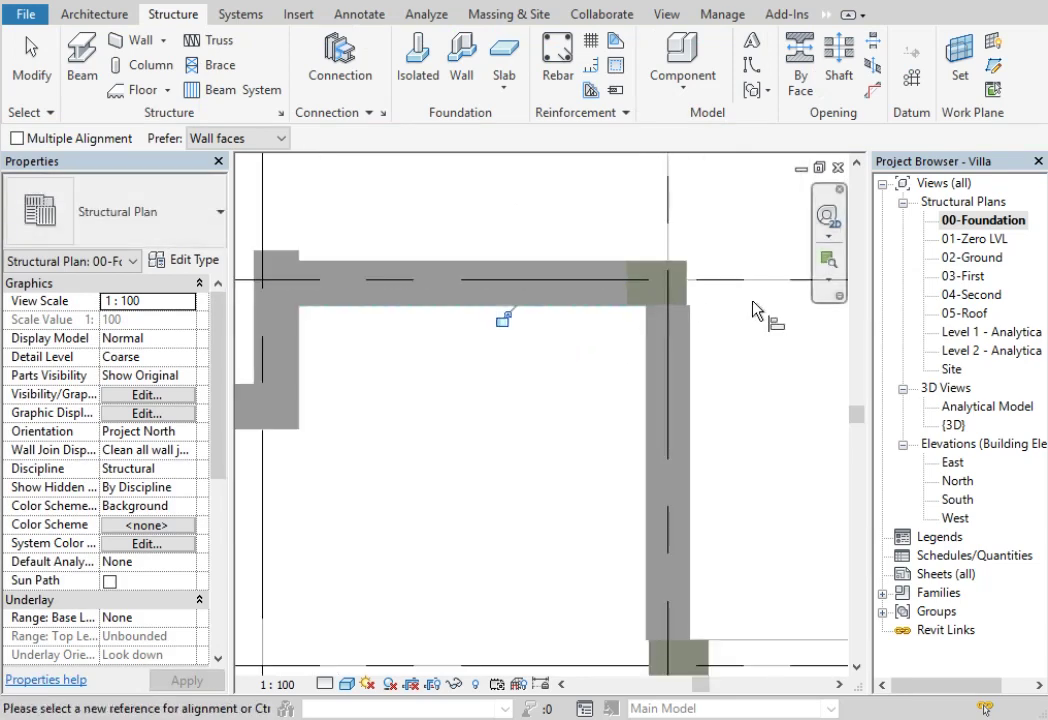
pyautogui.scroll(2, 709, 300)
pyautogui.scroll(2, 680, 292)
pyautogui.click(653, 292)
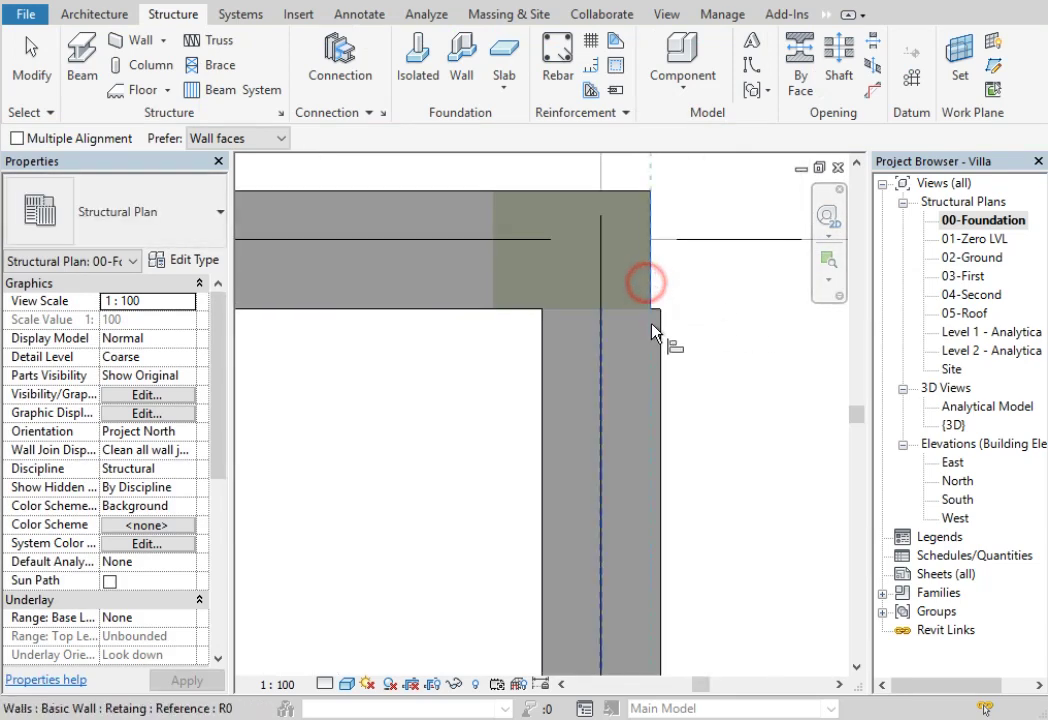
# Step: Align the vertical grid C wall flush with the column face
pyautogui.scroll(-1, 697, 294)
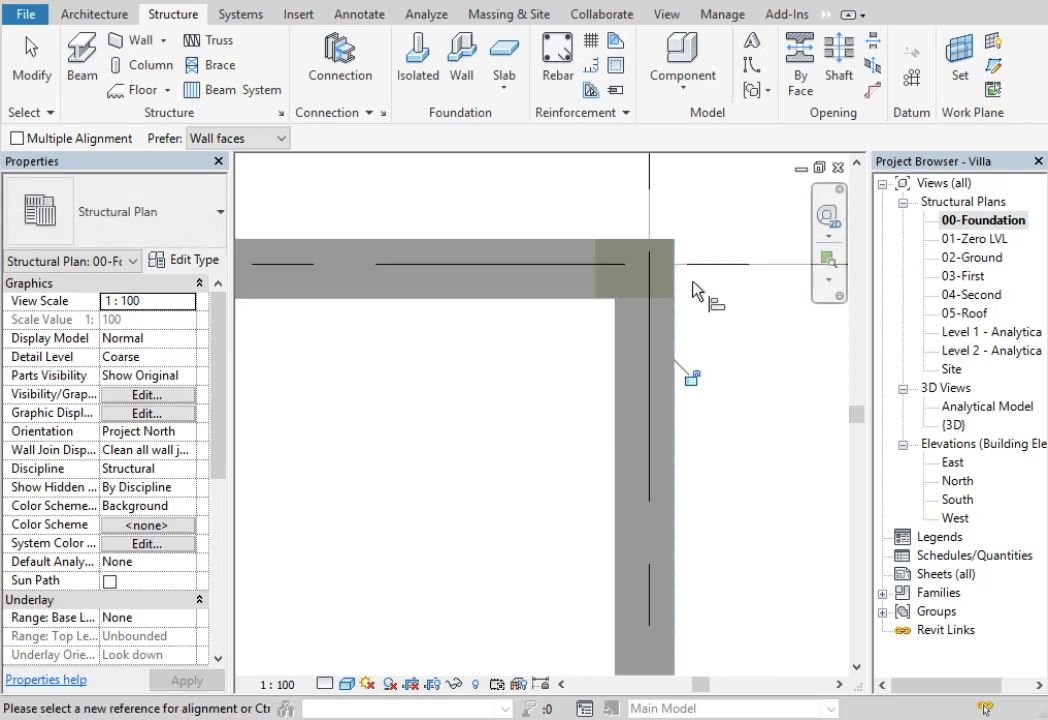
pyautogui.scroll(-2, 700, 300)
pyautogui.scroll(1, 737, 600)
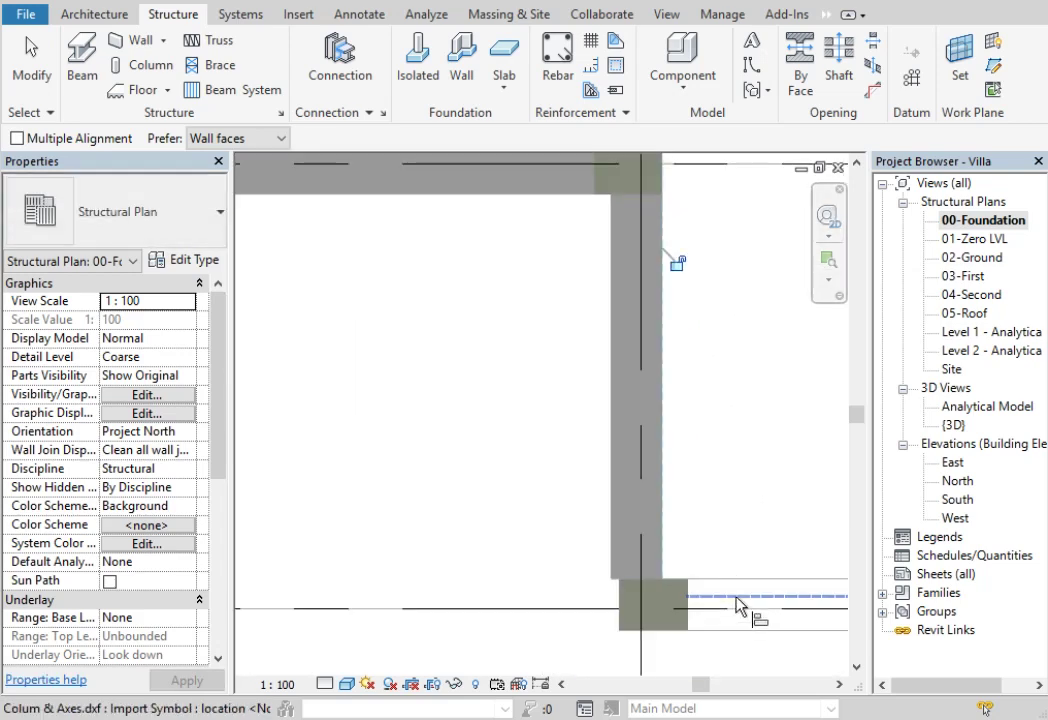
pyautogui.click(610, 600)
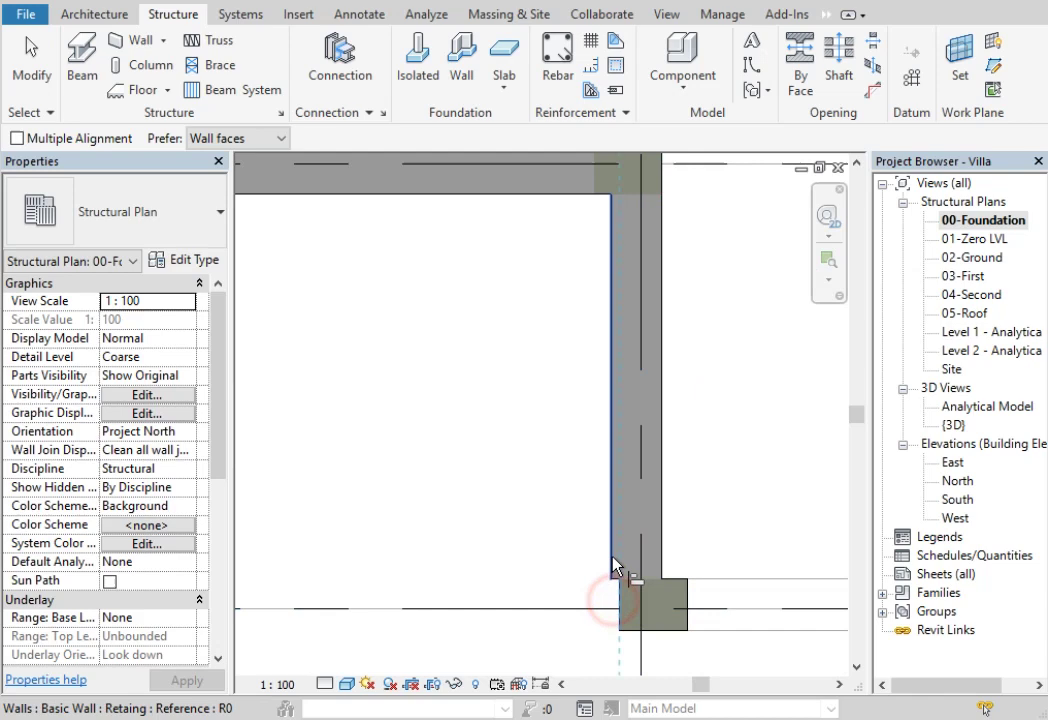
pyautogui.click(684, 511)
pyautogui.rightClick(735, 292)
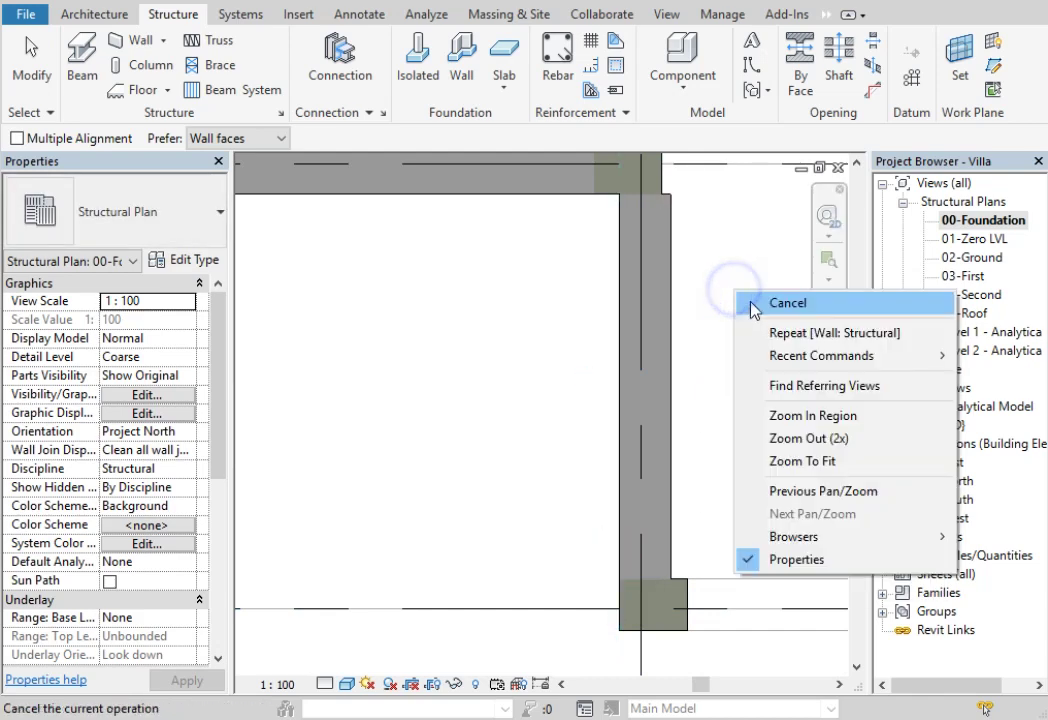
pyautogui.click(752, 304)
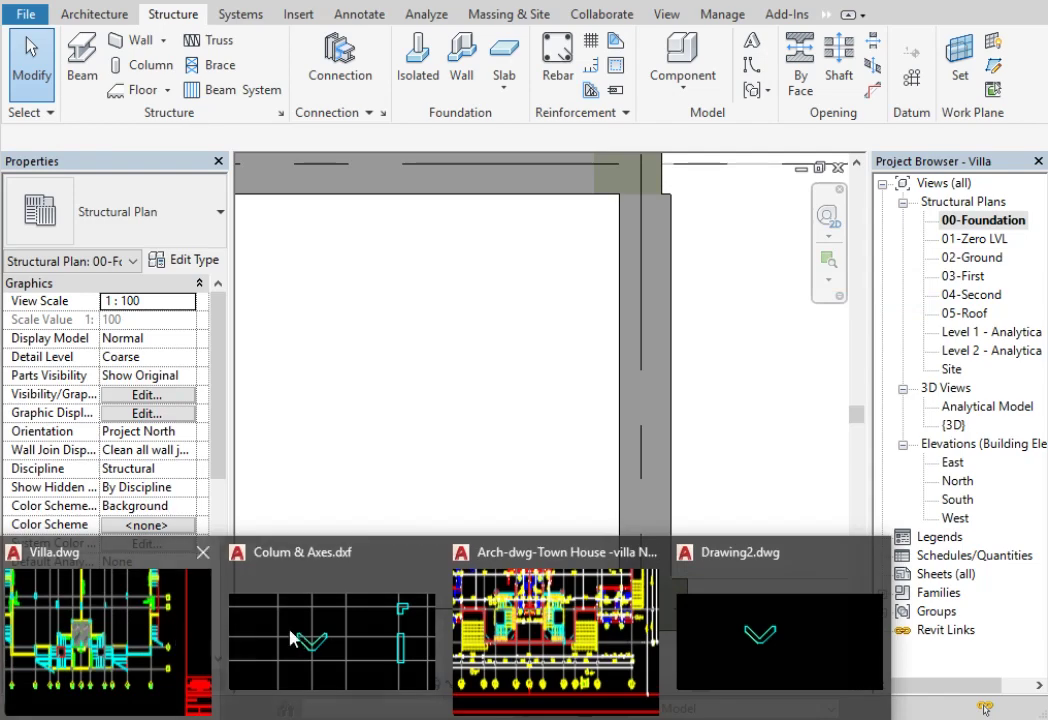
# Step: In the Villa.dwg drawing, zoom into the left stair and surrounding walls near grids B–C
pyautogui.click(190, 625)
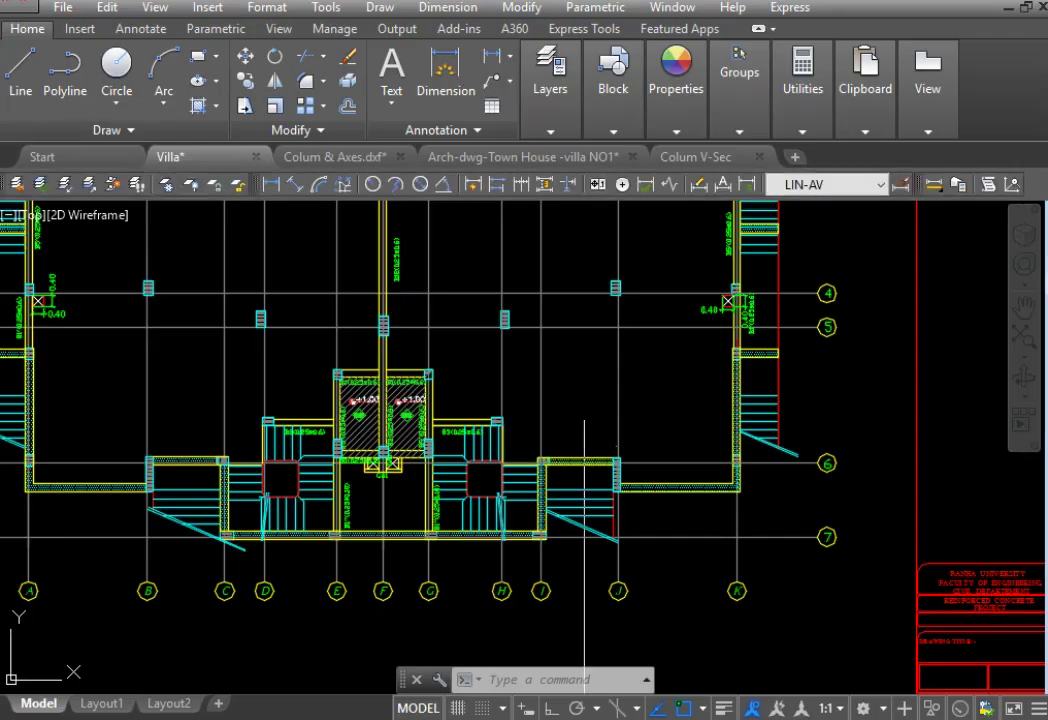
pyautogui.scroll(-5, 604, 414)
pyautogui.scroll(3, 344, 477)
pyautogui.scroll(3, 442, 400)
pyautogui.scroll(4, 680, 330)
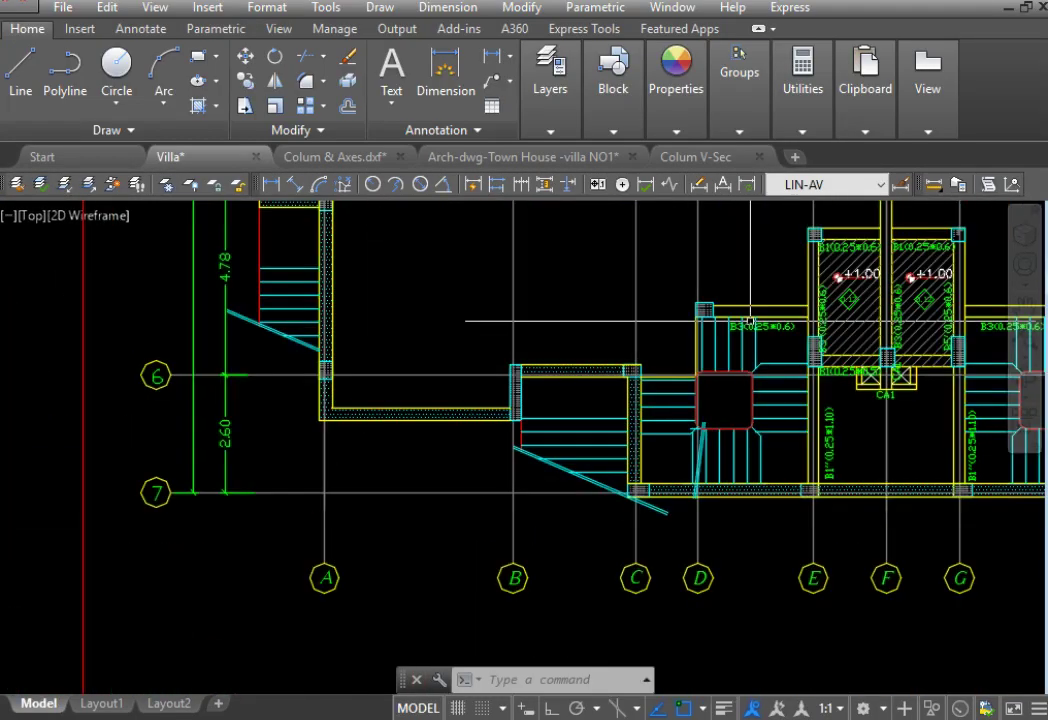
pyautogui.scroll(2, 760, 340)
pyautogui.scroll(-4, 524, 535)
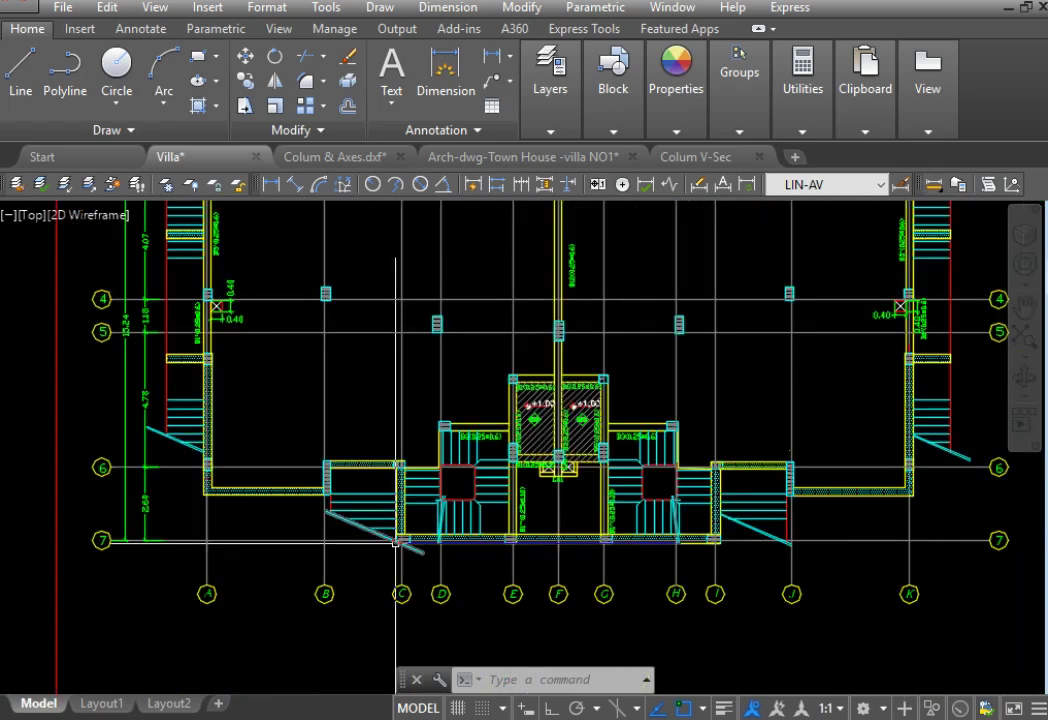
pyautogui.scroll(5, 430, 540)
pyautogui.moveTo(460, 416); pyautogui.dragTo(493, 436, button='middle')
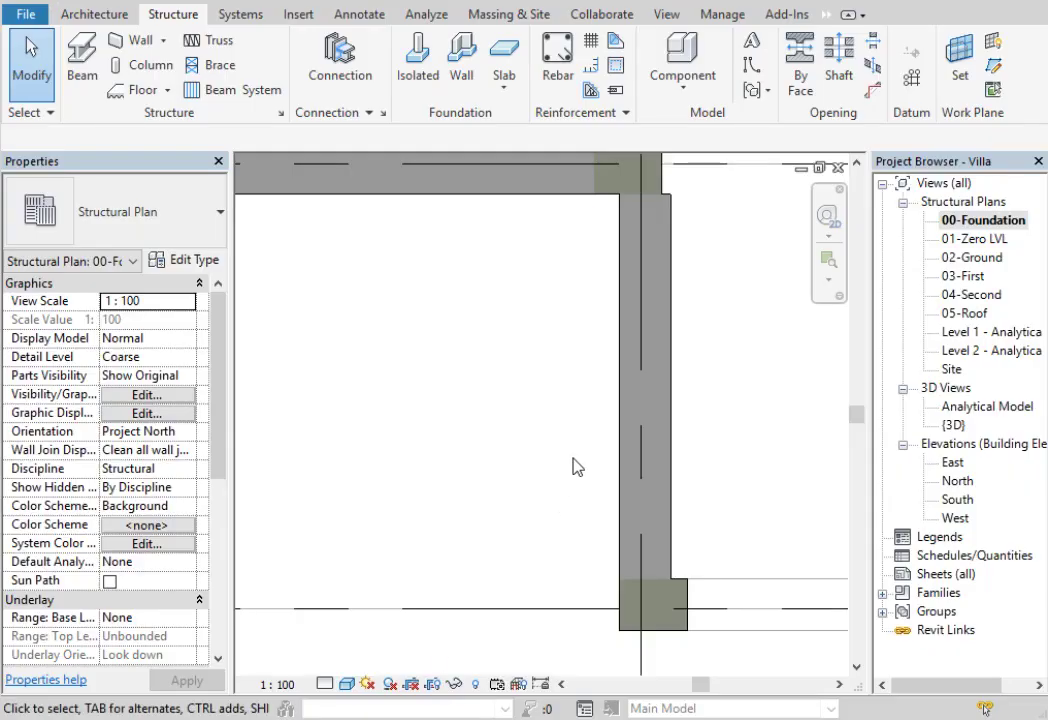
pyautogui.scroll(-1, 577, 467)
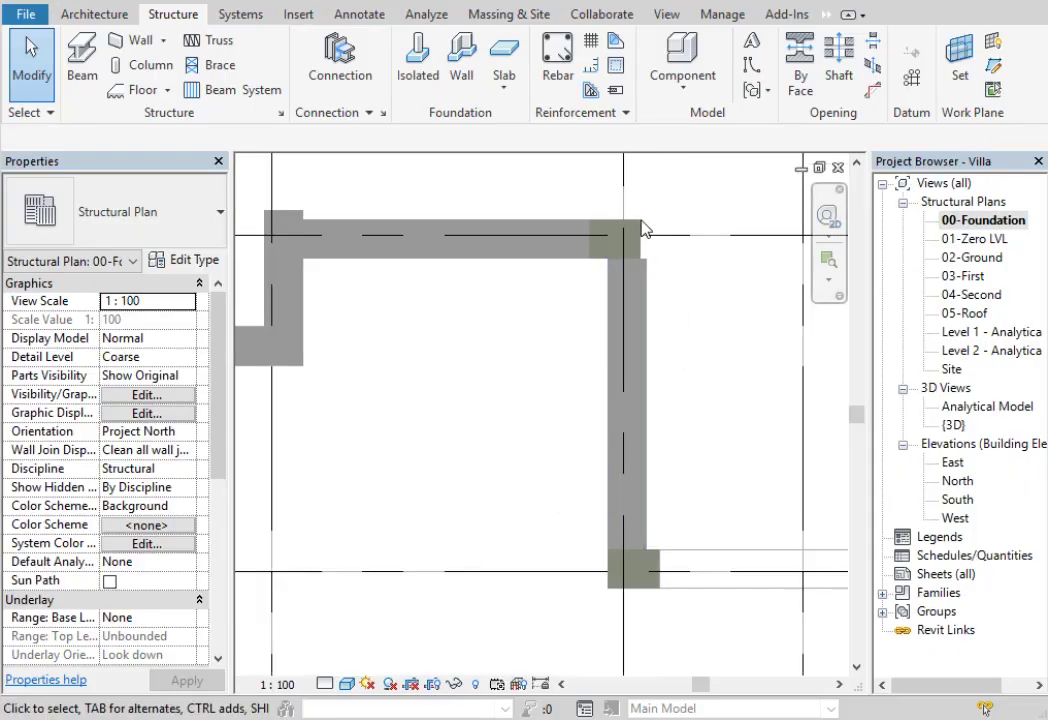
pyautogui.scroll(1, 643, 230)
pyautogui.scroll(1, 648, 227)
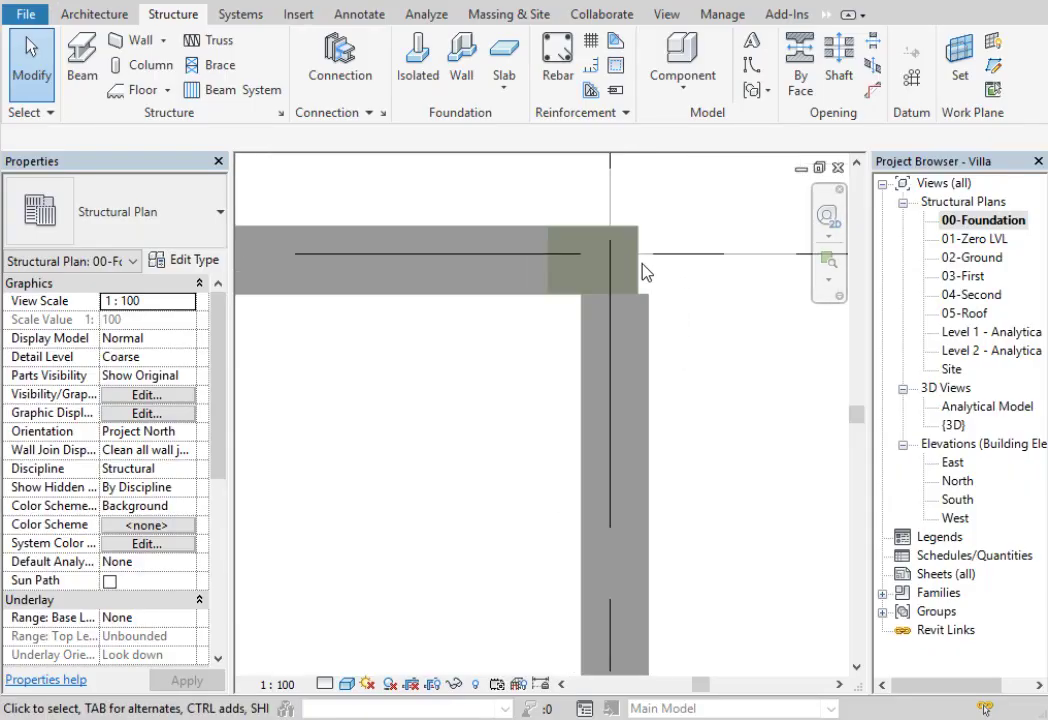
pyautogui.press('a')
pyautogui.press('l')
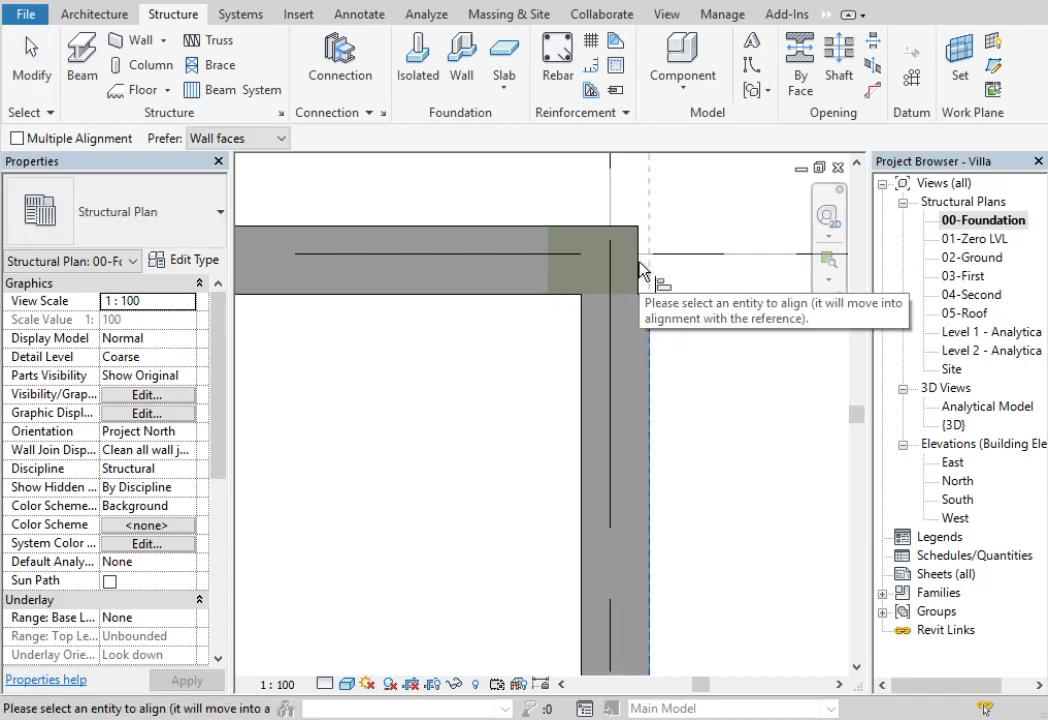
pyautogui.press('Escape')
pyautogui.press('Escape')
pyautogui.scroll(-3, 688, 337)
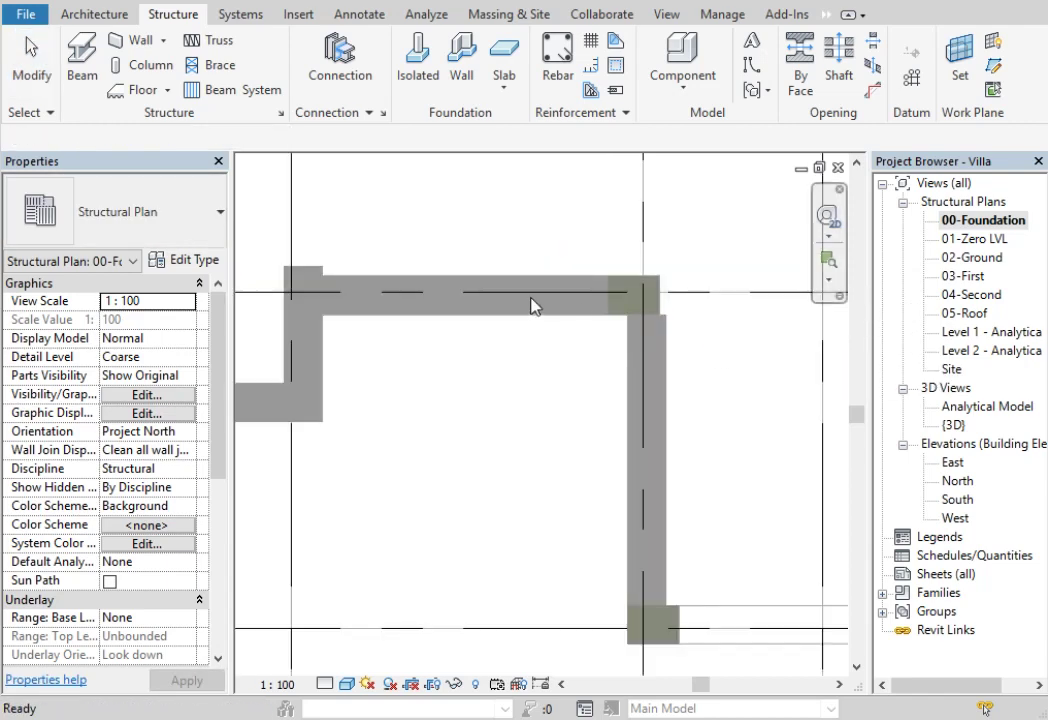
pyautogui.moveTo(637, 367); pyautogui.dragTo(561, 351, button='middle')
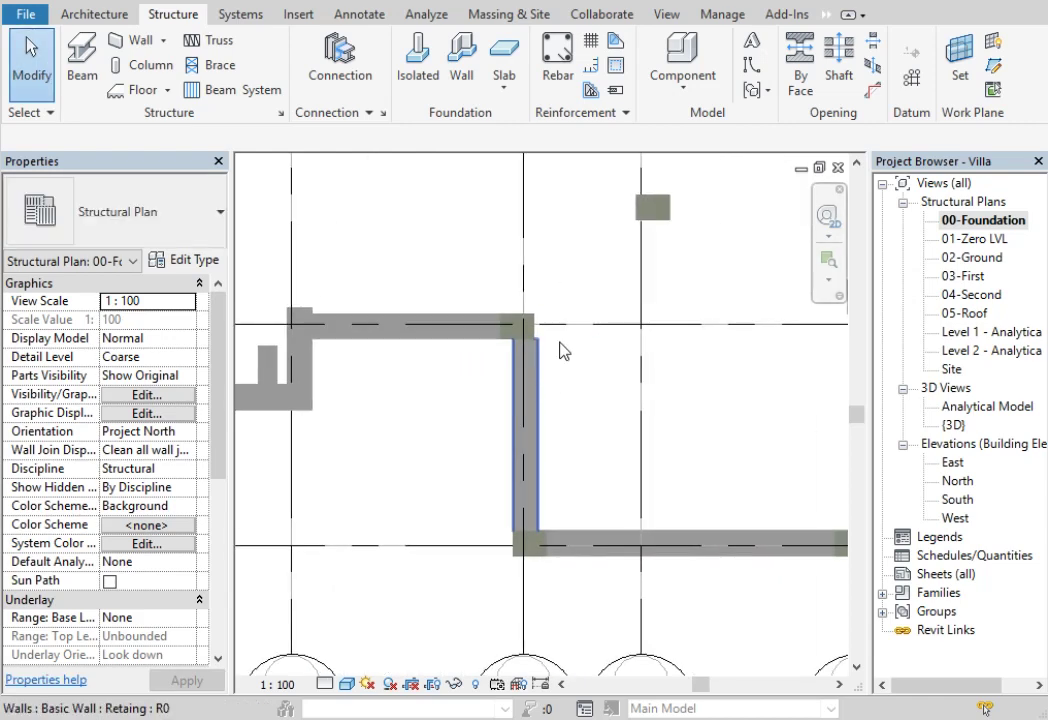
pyautogui.scroll(-2, 594, 334)
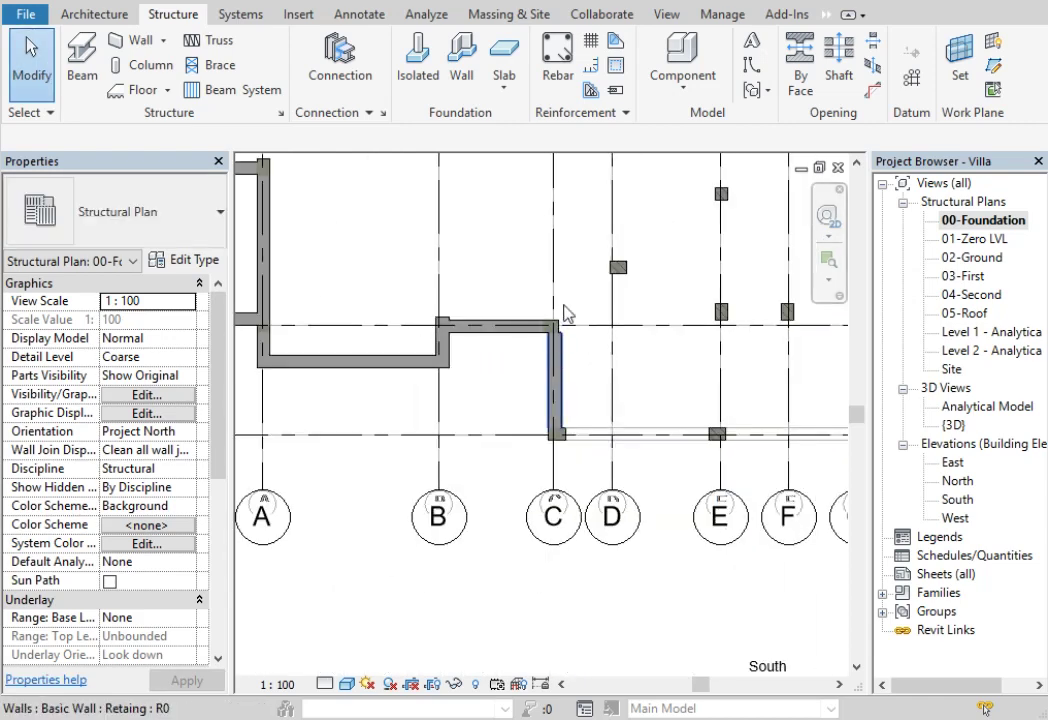
pyautogui.scroll(1, 570, 320)
pyautogui.scroll(1, 572, 325)
pyautogui.scroll(1, 574, 333)
pyautogui.scroll(1, 576, 340)
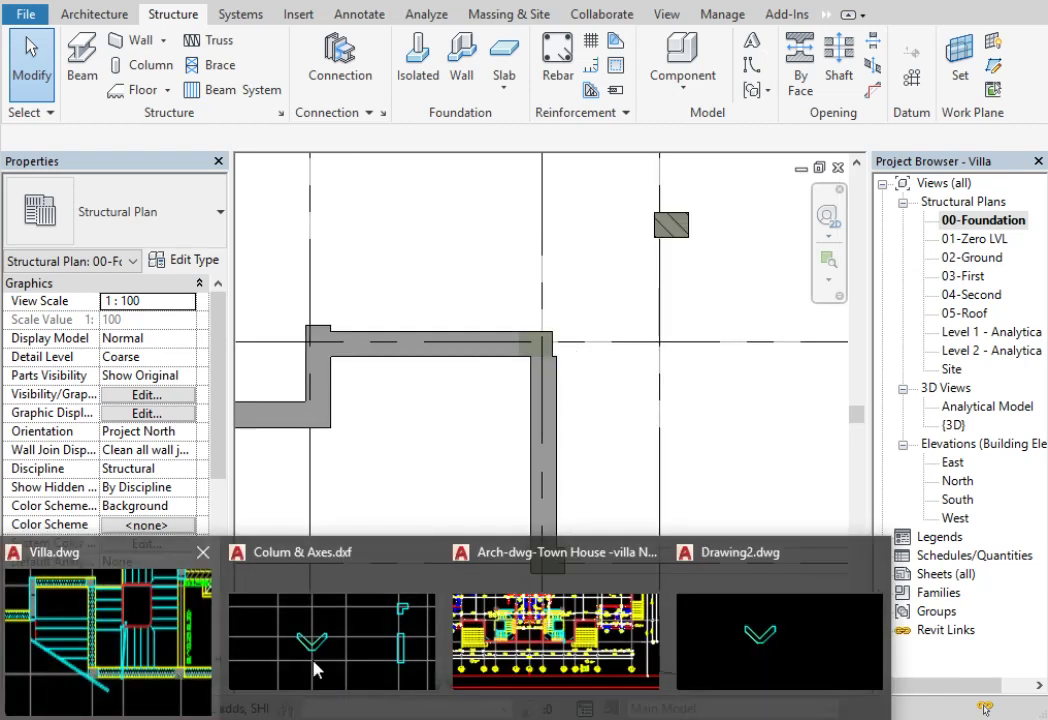
# Step: Switch to the Villa drawing in AutoCAD and zoom in on the column
pyautogui.click(130, 610)
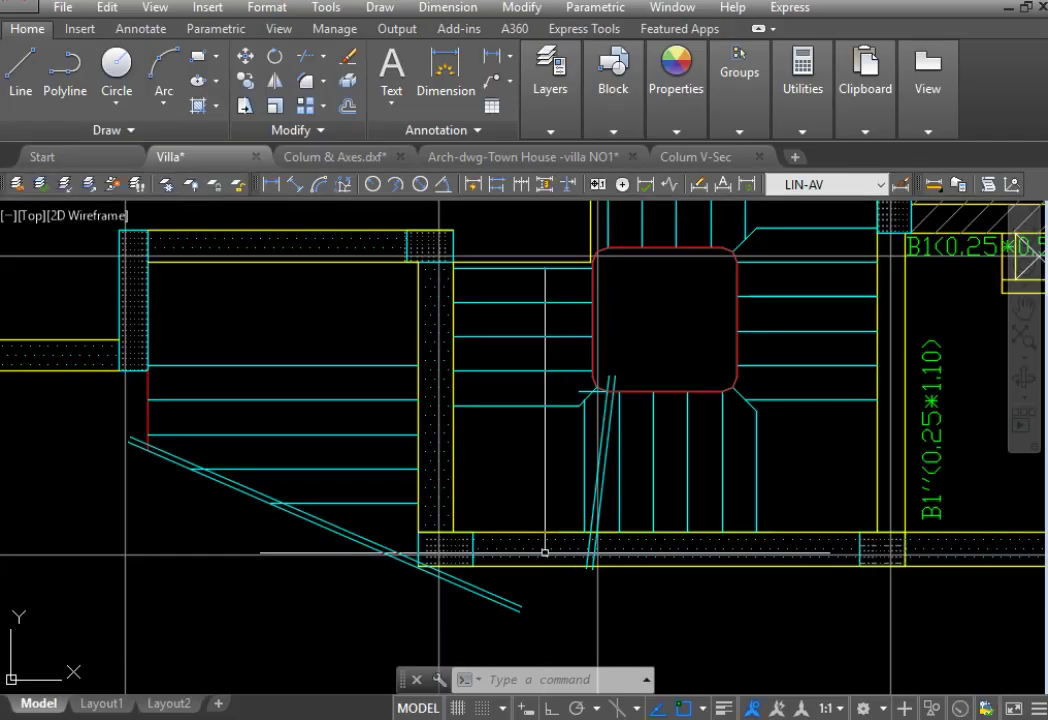
pyautogui.scroll(2, 455, 215)
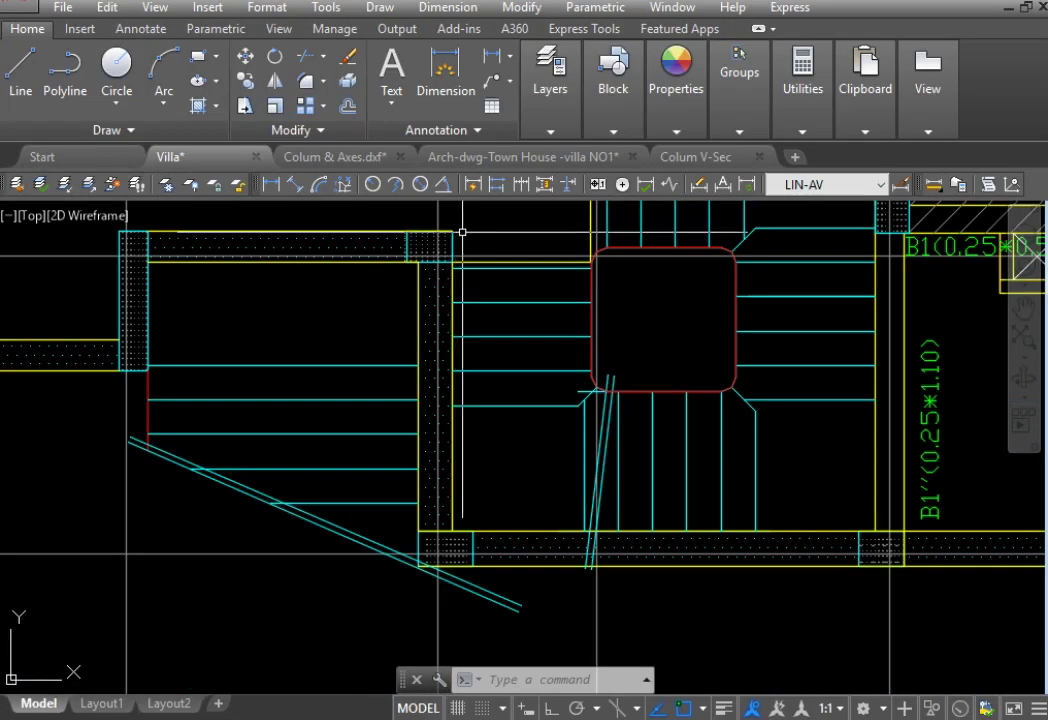
pyautogui.scroll(3, 437, 565)
pyautogui.scroll(3, 435, 575)
pyautogui.scroll(3, 433, 580)
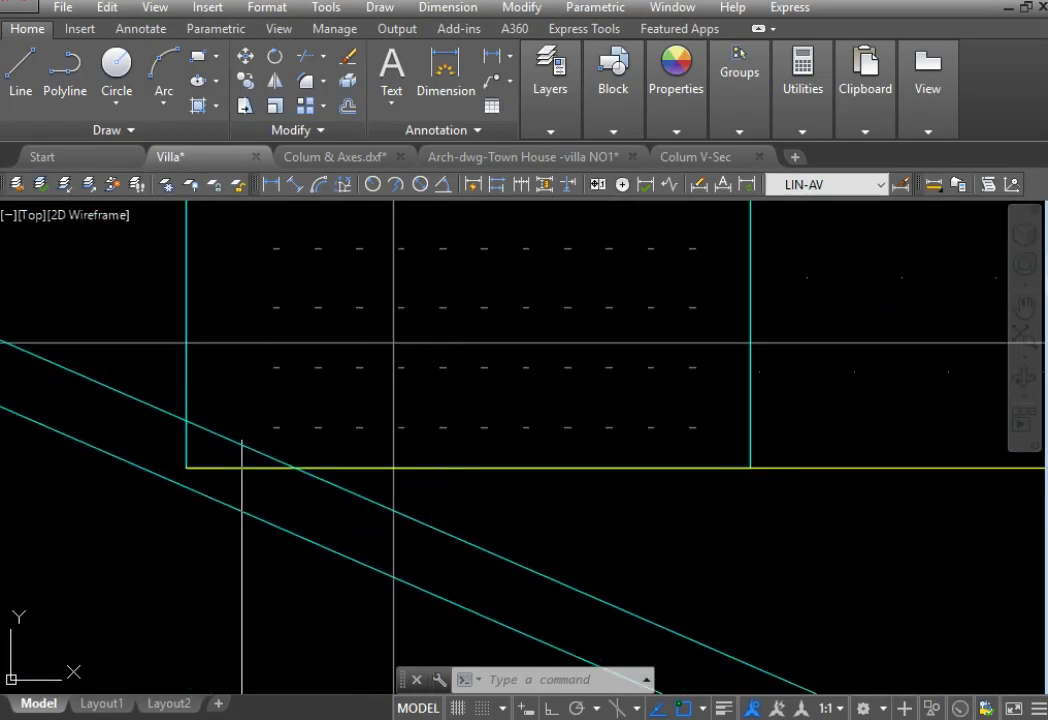
# Step: Place a DIMLINEAR dimension from the column edge to its grid line
pyautogui.click(270, 184)
pyautogui.click(393, 467)
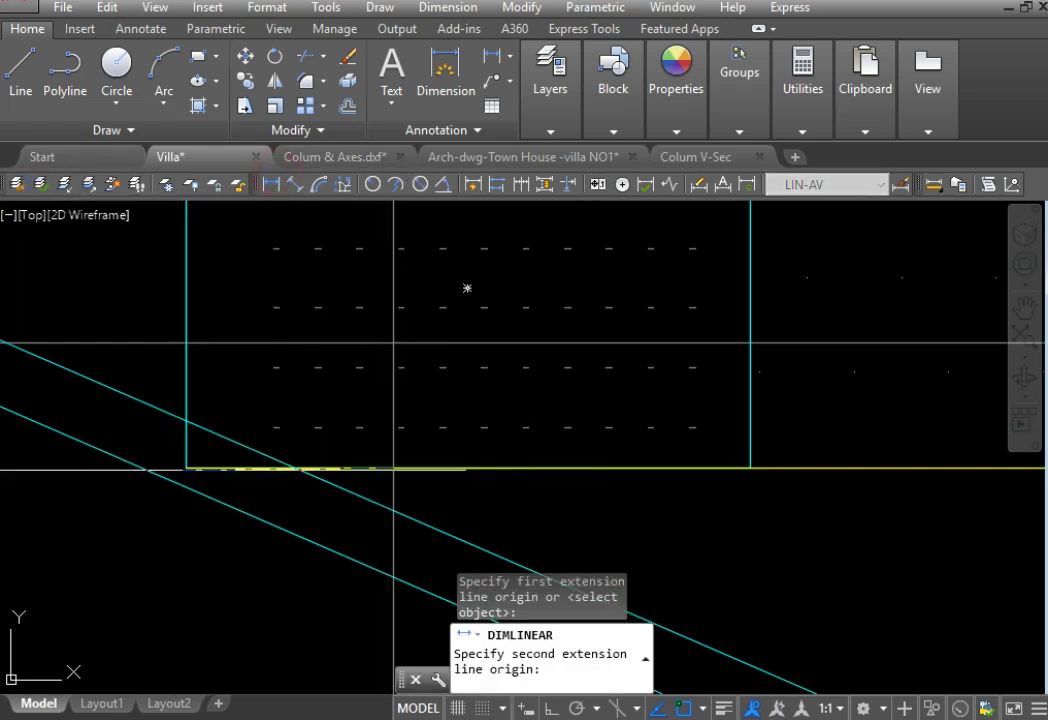
pyautogui.click(148, 478)
pyautogui.click(270, 524)
pyautogui.scroll(-3, 660, 516)
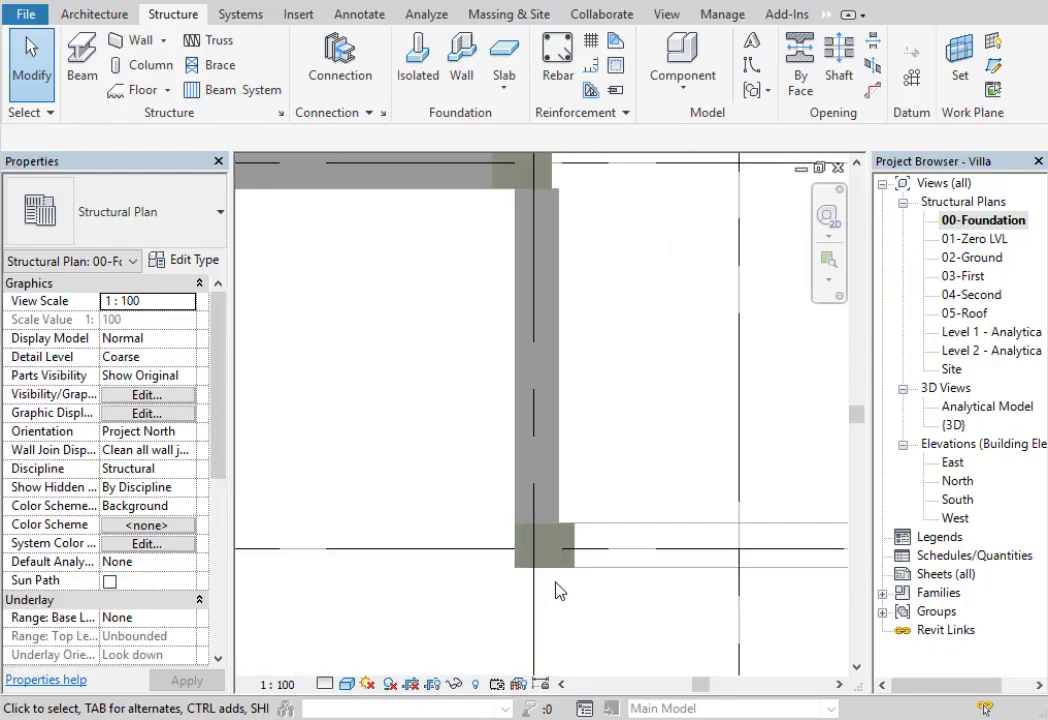
pyautogui.scroll(2, 558, 590)
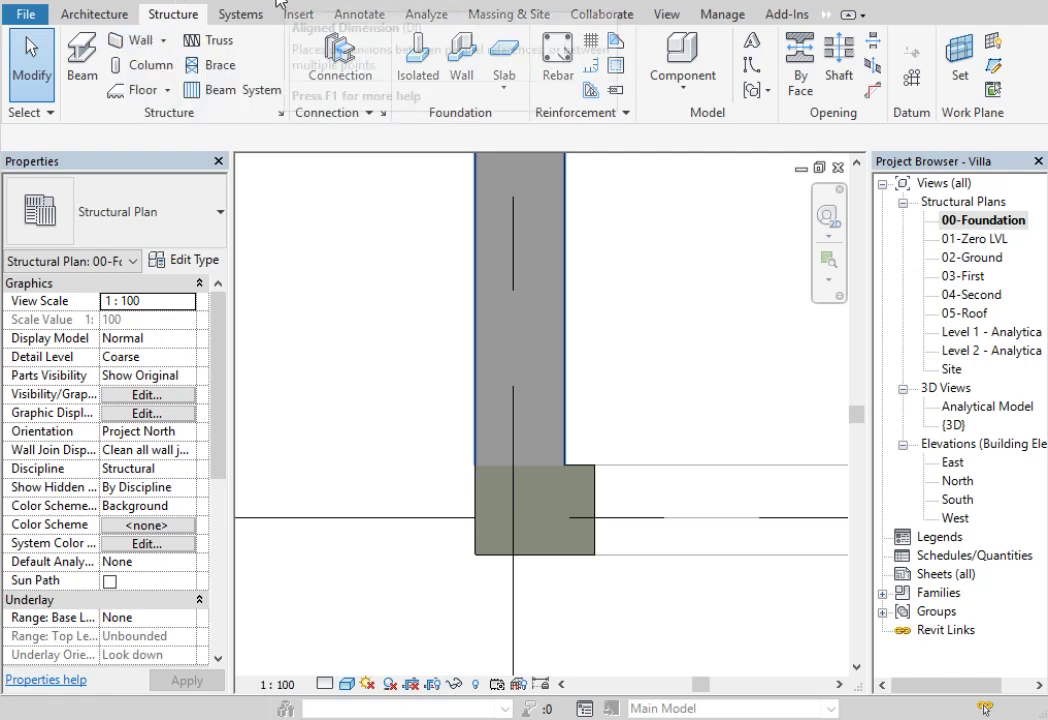
pyautogui.press('d')
pyautogui.press('i')
pyautogui.click(477, 545)
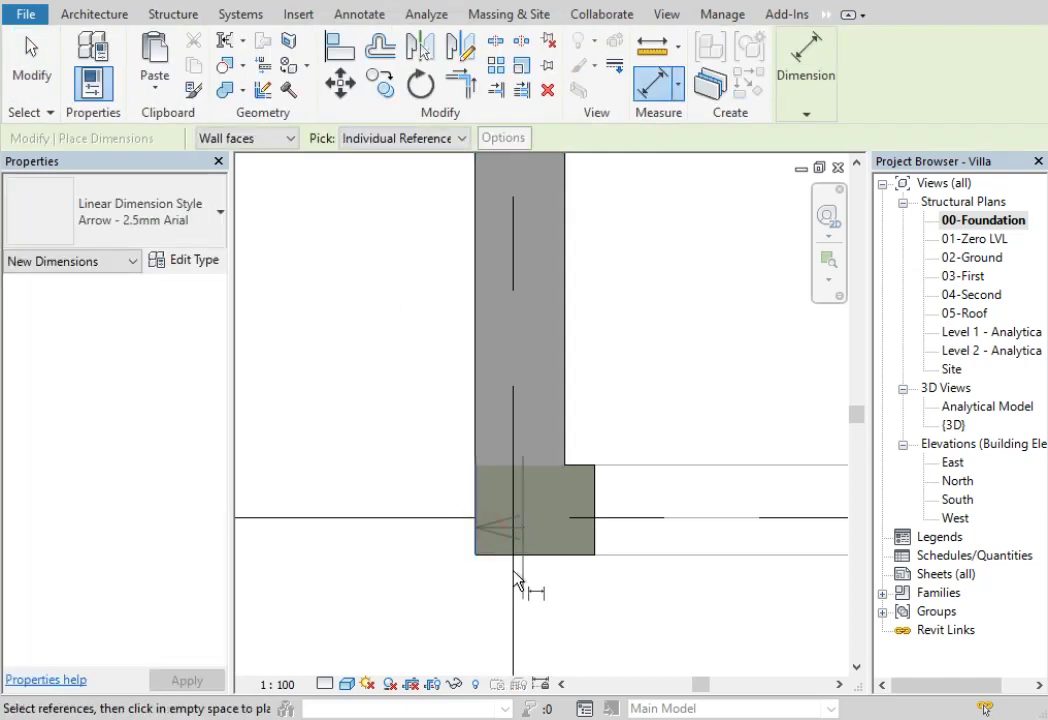
pyautogui.click(509, 575)
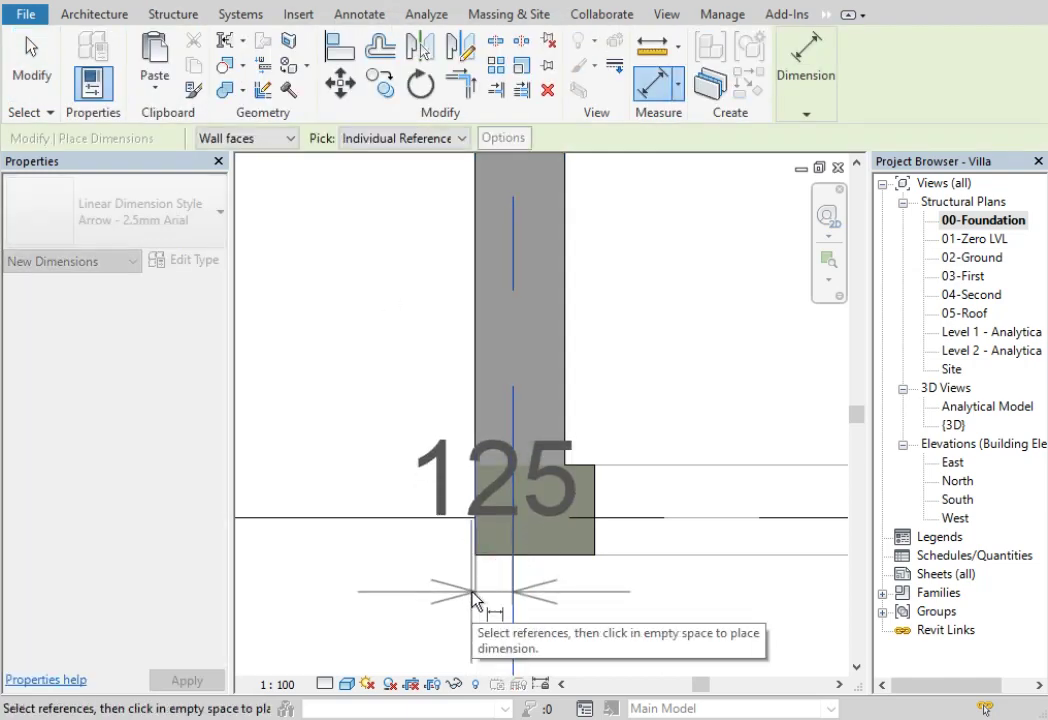
pyautogui.press('Escape')
pyautogui.press('Escape')
pyautogui.scroll(-2, 627, 464)
pyautogui.scroll(-3, 627, 466)
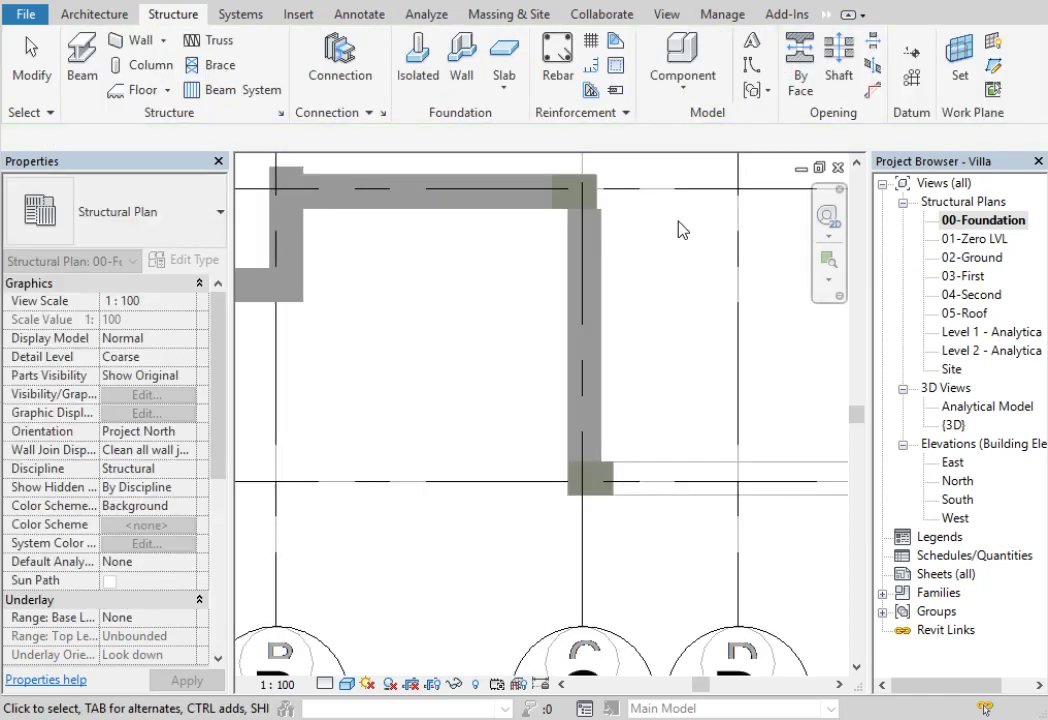
pyautogui.moveTo(655, 274); pyautogui.dragTo(611, 304, button='middle')
pyautogui.scroll(-3, 611, 304)
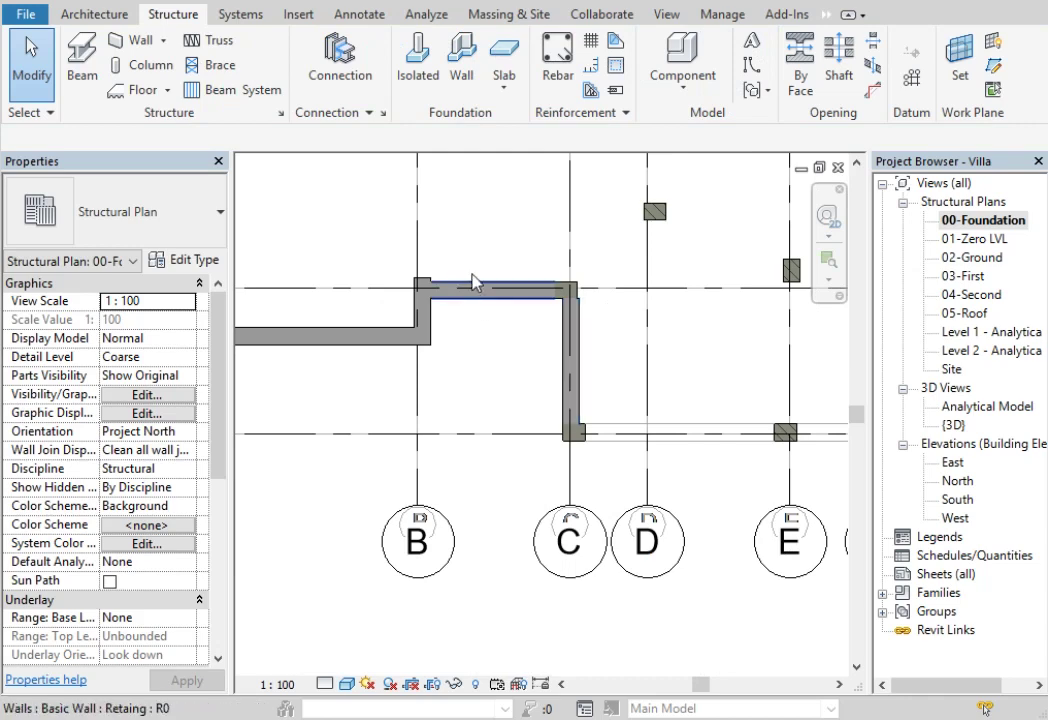
pyautogui.scroll(2, 475, 278)
pyautogui.scroll(1, 490, 268)
pyautogui.scroll(-1, 497, 263)
pyautogui.moveTo(660, 367); pyautogui.dragTo(508, 316, button='middle')
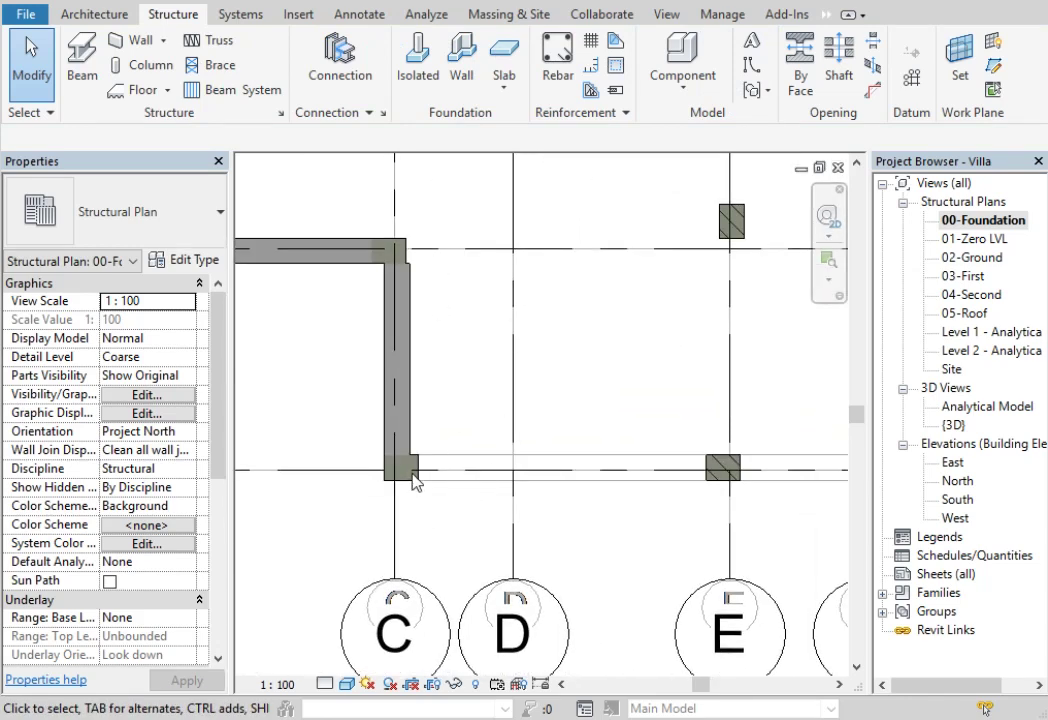
pyautogui.scroll(2, 404, 492)
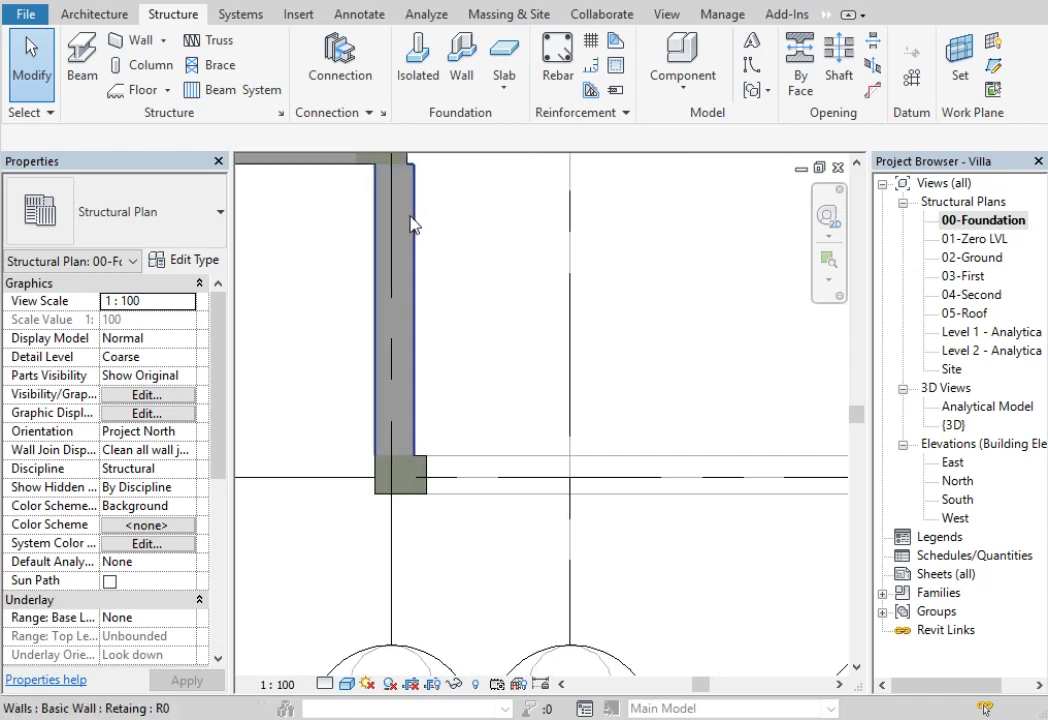
pyautogui.scroll(-2, 412, 225)
pyautogui.moveTo(412, 318); pyautogui.dragTo(358, 352, button='middle')
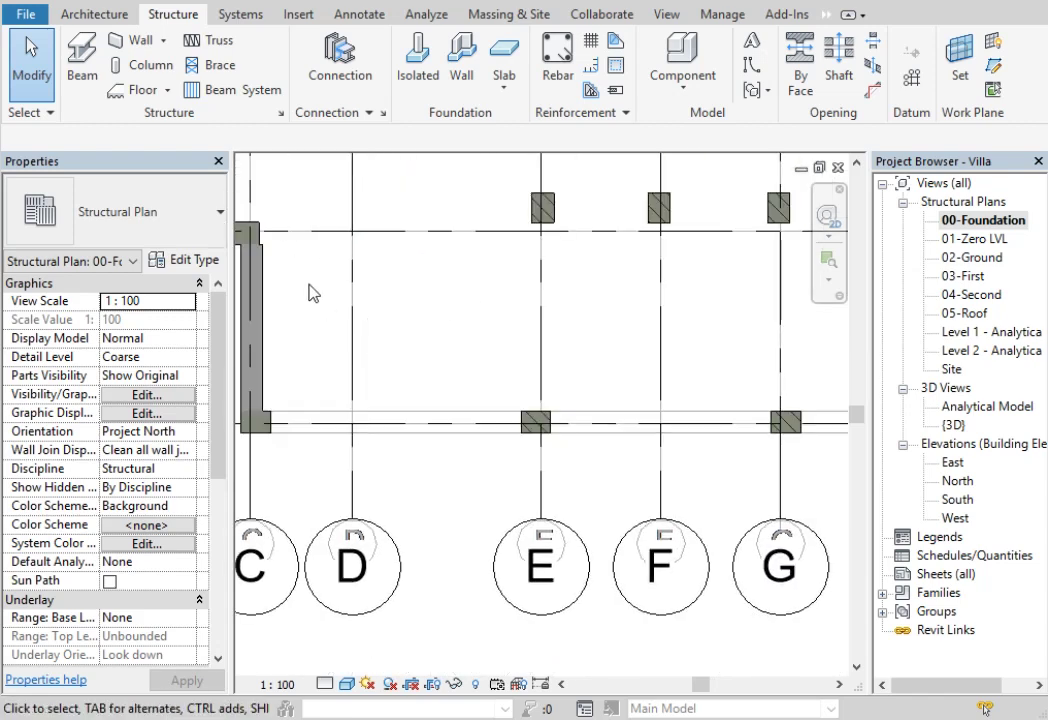
pyautogui.click(263, 318)
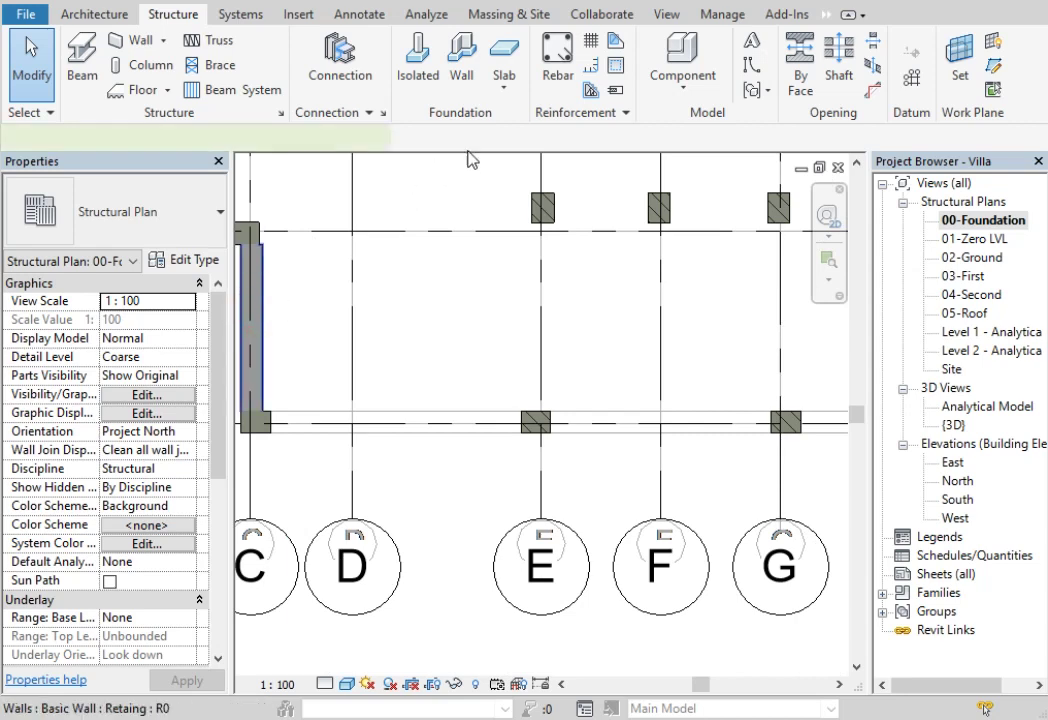
pyautogui.click(463, 362)
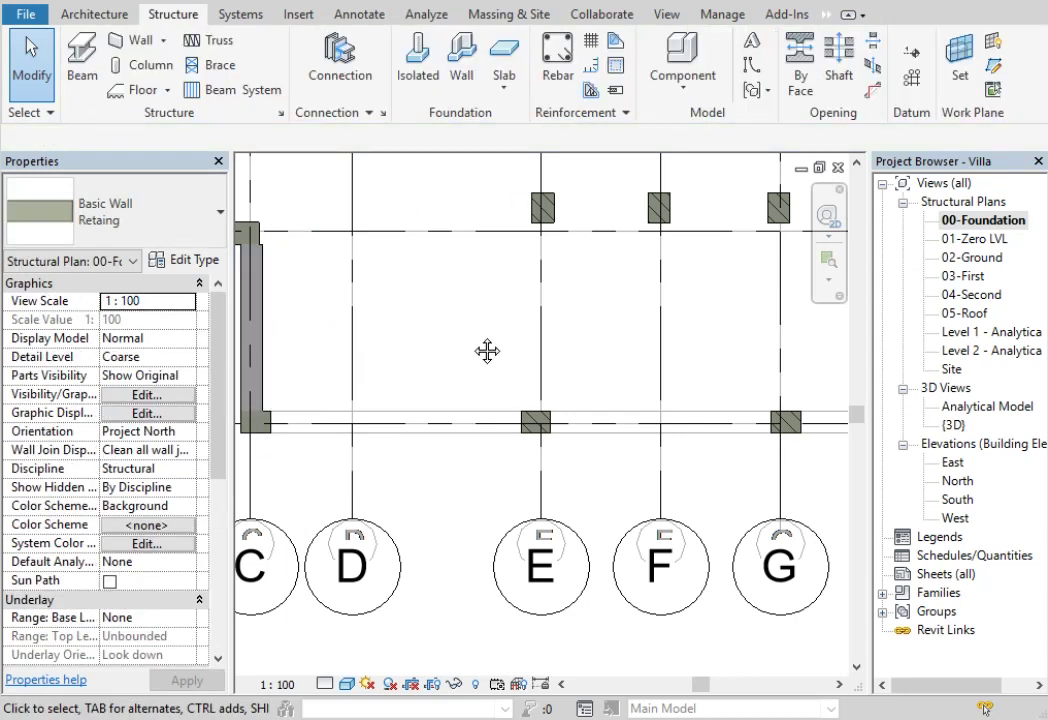
pyautogui.moveTo(372, 361); pyautogui.dragTo(480, 344, button='middle')
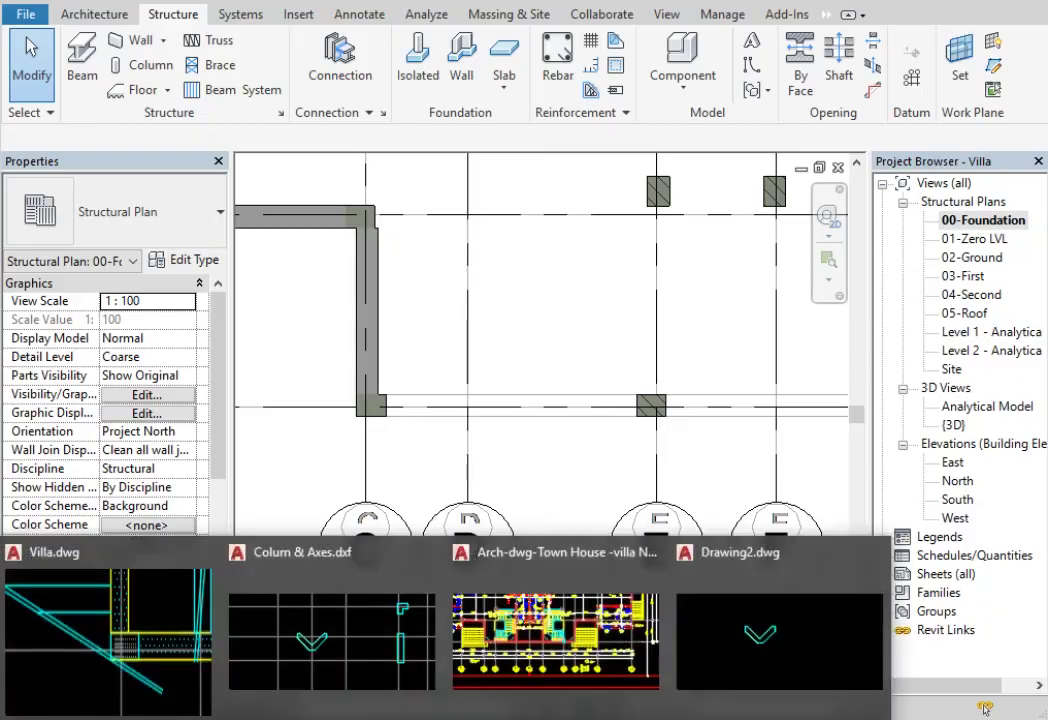
# Step: Bring the Villa drawing forward in AutoCAD and zoom to the grid C corner
pyautogui.click(140, 626)
pyautogui.scroll(4, 610, 382)
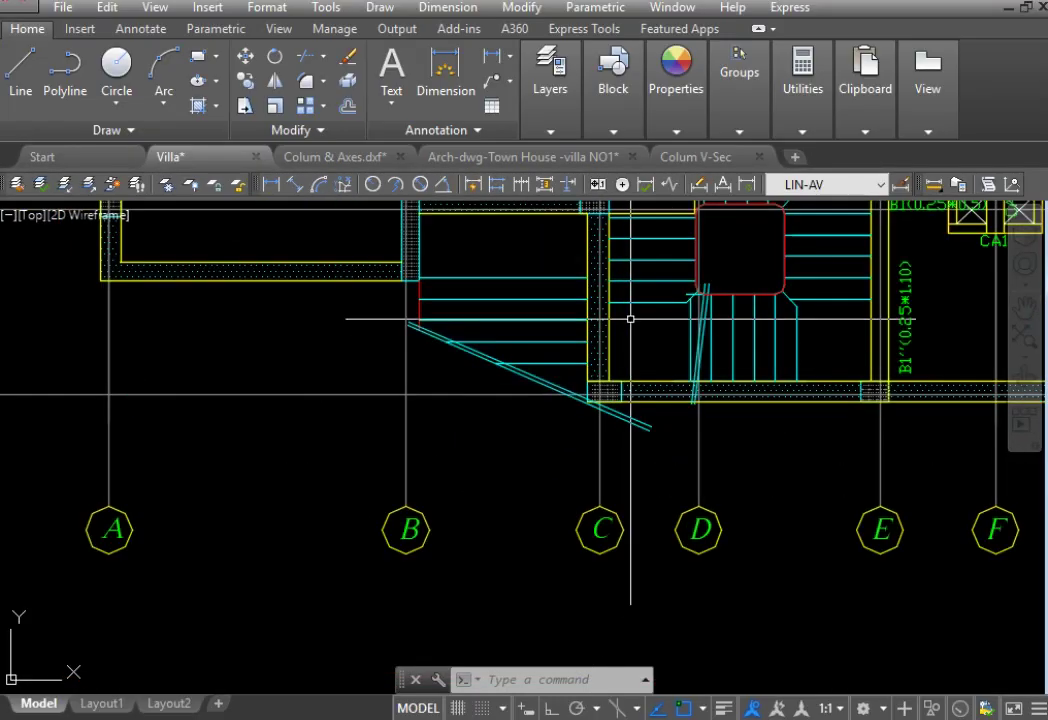
pyautogui.scroll(4, 636, 393)
pyautogui.scroll(-3, 600, 240)
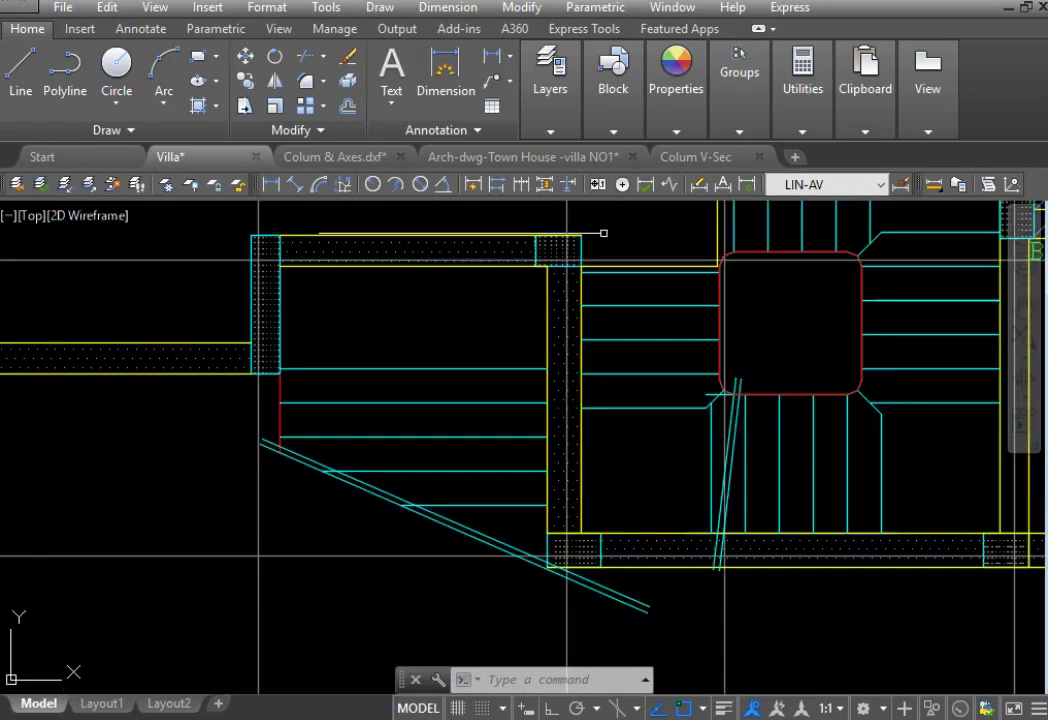
pyautogui.scroll(-1, 597, 374)
pyautogui.scroll(5, 597, 391)
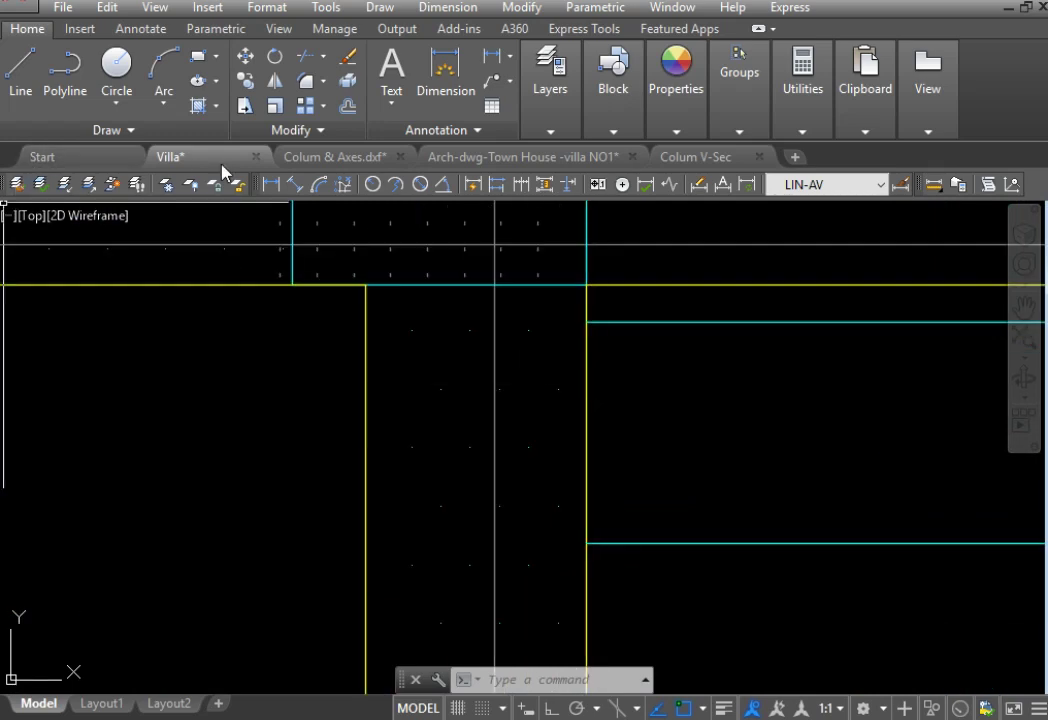
# Step: Dimension the column corner and column top offsets from the nearby grid lines with DIMLINEAR
pyautogui.click(280, 188)
pyautogui.click(366, 338)
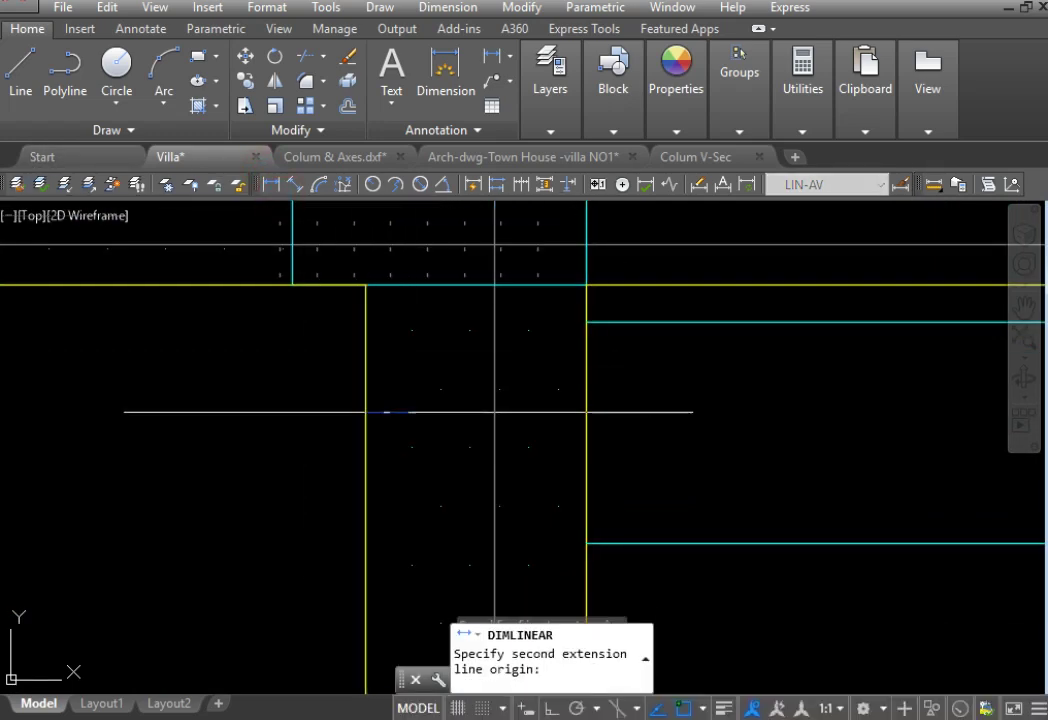
pyautogui.click(586, 414)
pyautogui.scroll(-3, 470, 244)
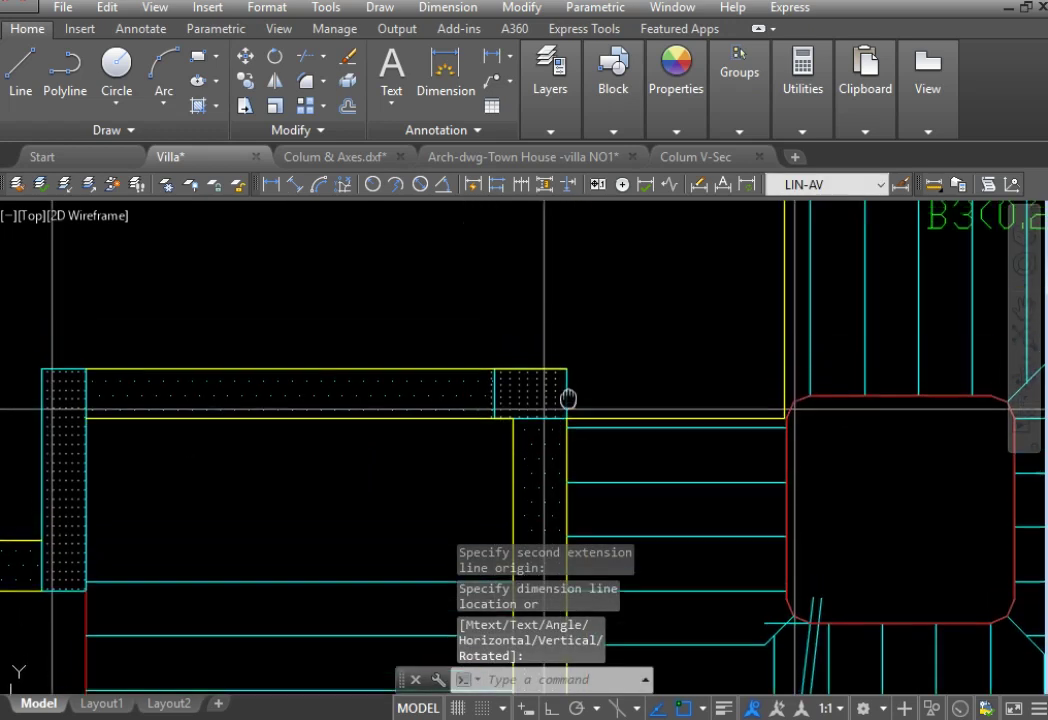
pyautogui.press('Escape')
pyautogui.press('Return')
pyautogui.click(503, 339)
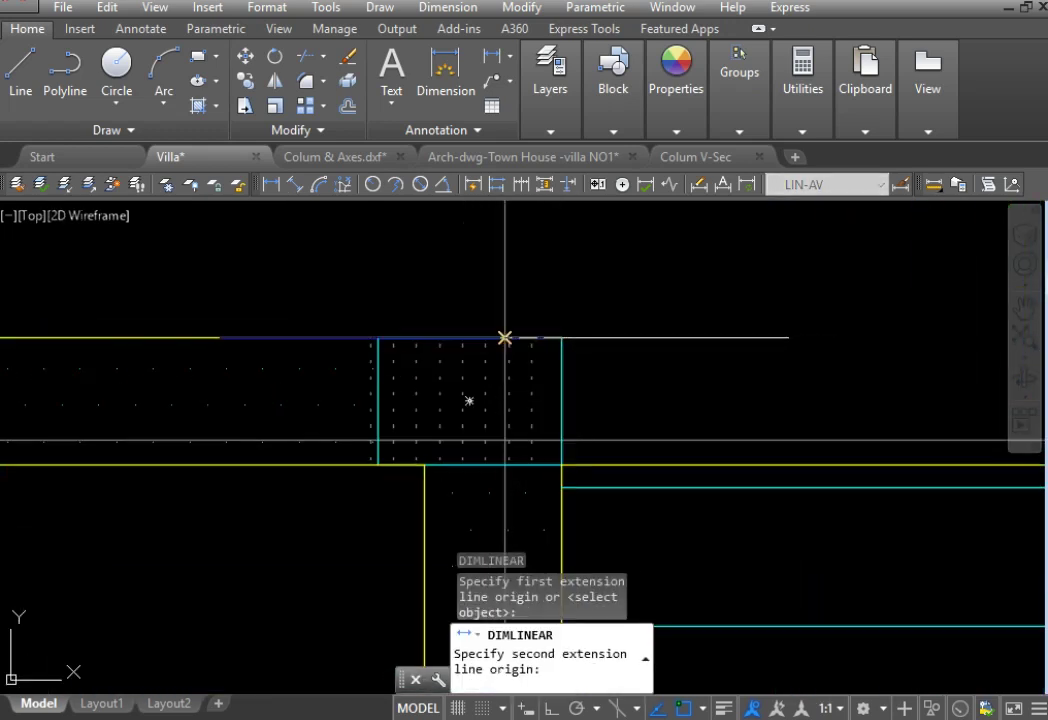
pyautogui.click(505, 297)
pyautogui.click(505, 297)
# Step: Dimension the wall corner's offset from the grid line near grid C
pyautogui.scroll(-3, 517, 292)
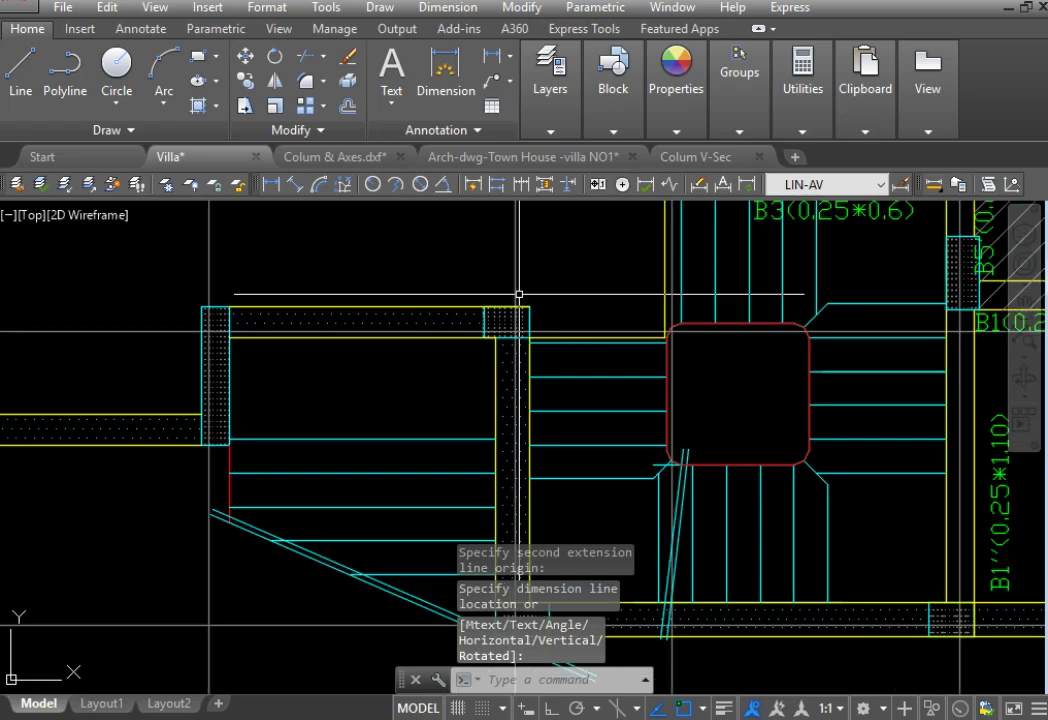
pyautogui.scroll(-2, 583, 448)
pyautogui.scroll(2, 583, 448)
pyautogui.scroll(2, 351, 370)
pyautogui.scroll(2, 398, 363)
pyautogui.press('Return')
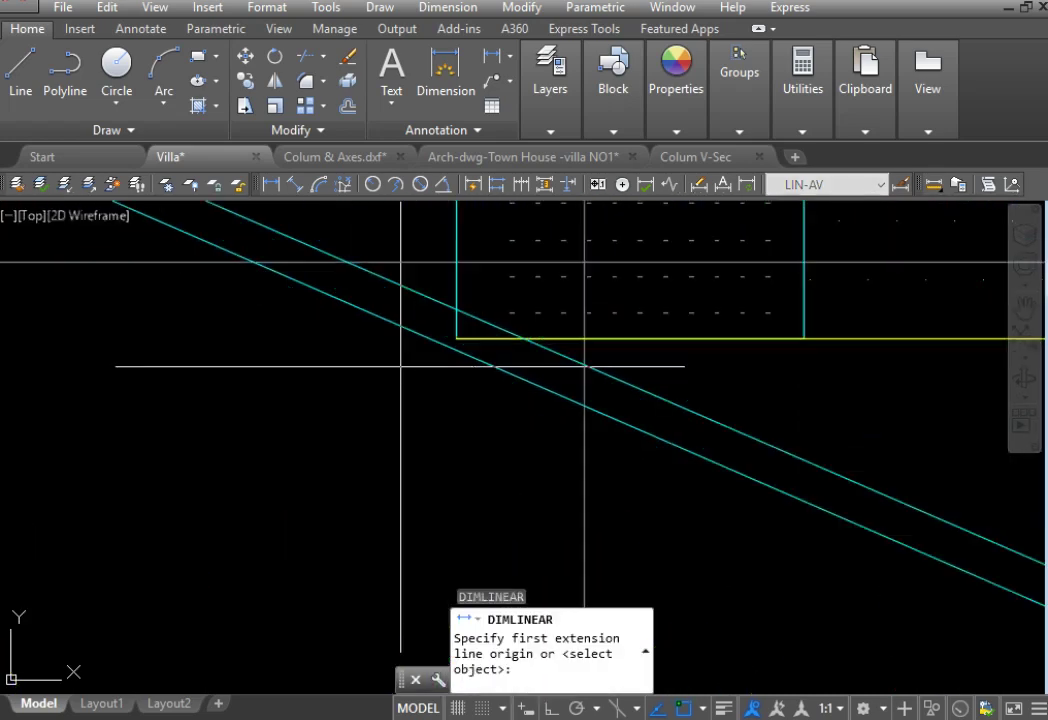
pyautogui.click(454, 343)
pyautogui.click(585, 340)
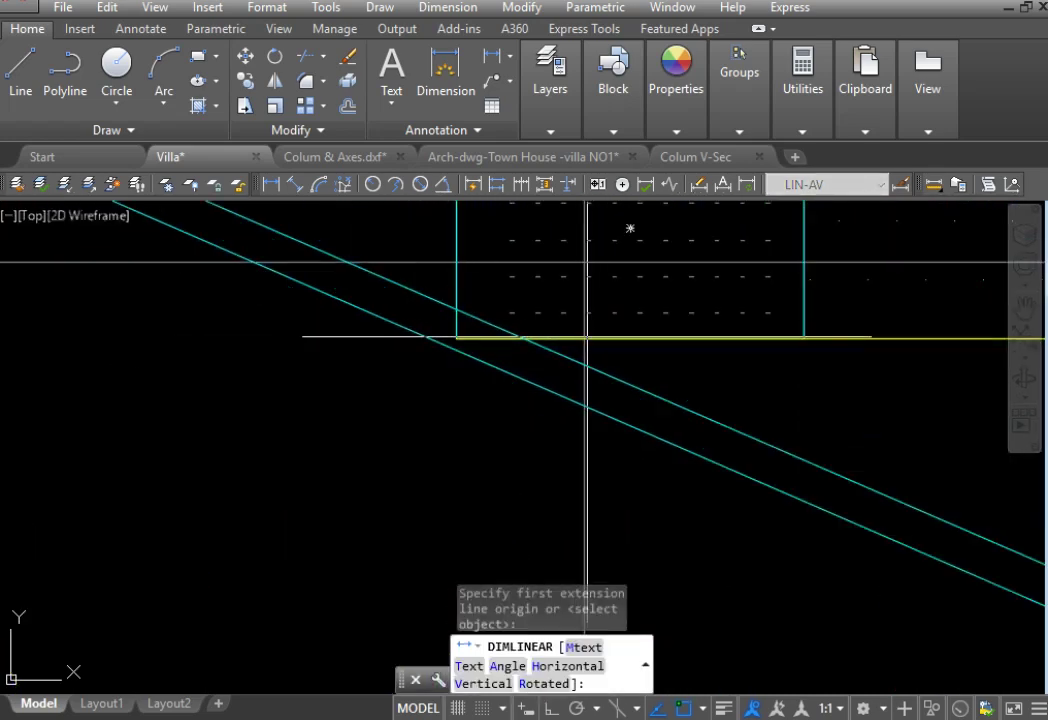
pyautogui.scroll(-3, 584, 458)
pyautogui.scroll(-3, 576, 457)
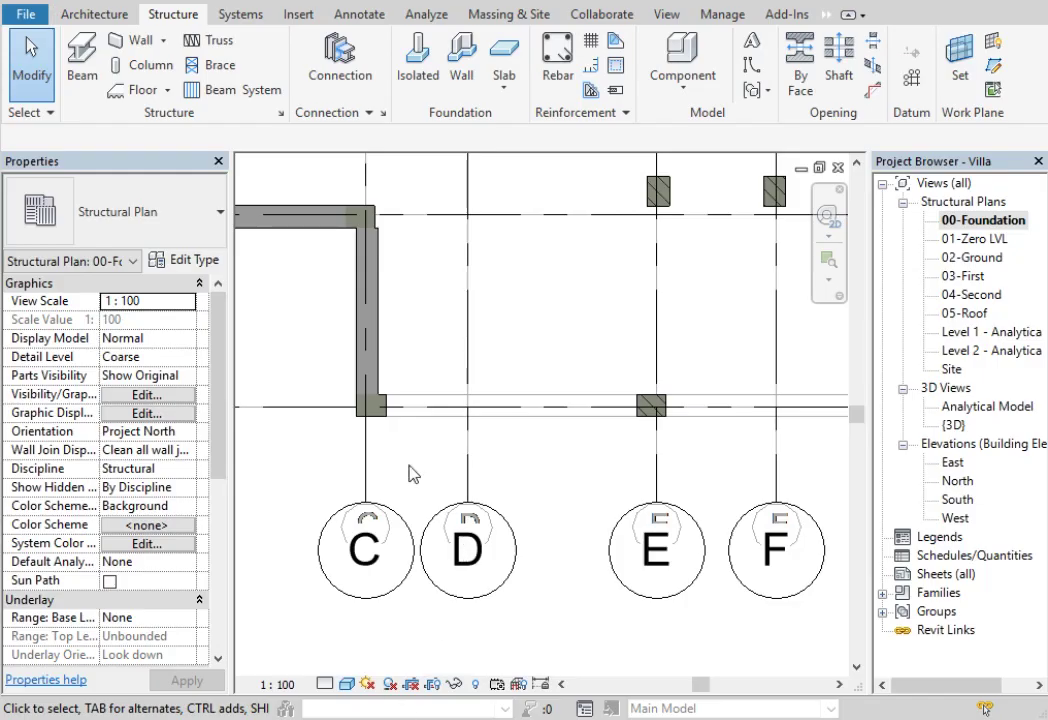
# Step: Align the retaining wall face at gridline C flush with the corner column face using AL
pyautogui.scroll(3, 342, 397)
pyautogui.scroll(3, 342, 397)
pyautogui.scroll(-3, 410, 440)
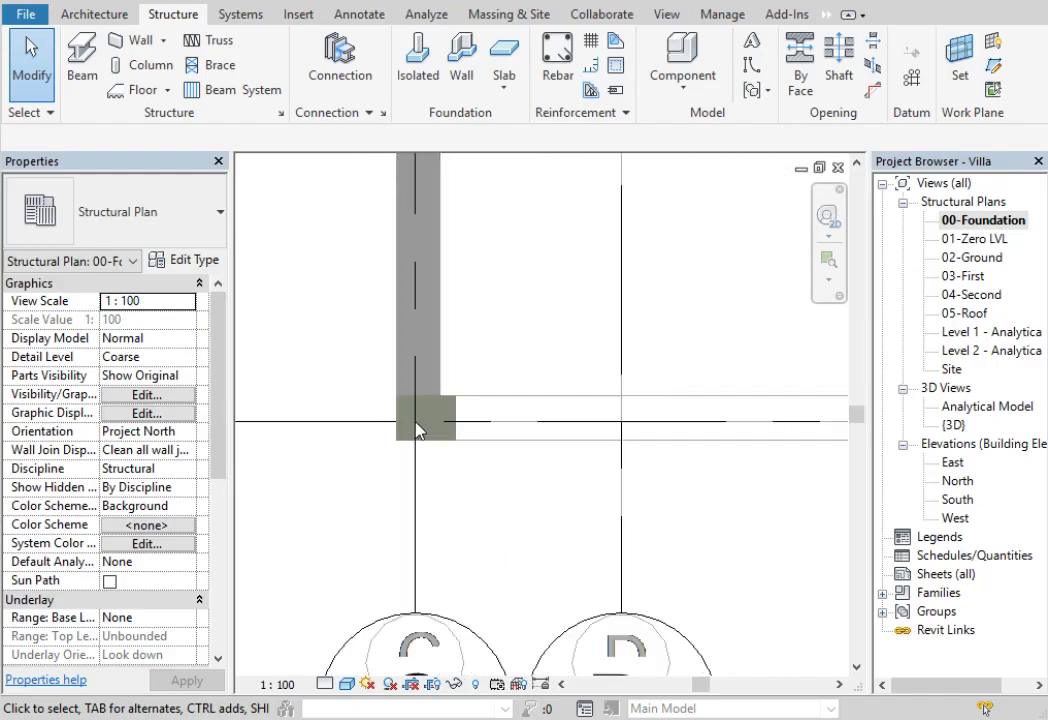
pyautogui.moveTo(425, 431)
pyautogui.mouseDown(button='middle')
pyautogui.moveTo(444, 332)
pyautogui.moveTo(475, 390)
pyautogui.mouseUp(button='middle')
pyautogui.scroll(2, 455, 240)
pyautogui.scroll(2, 455, 240)
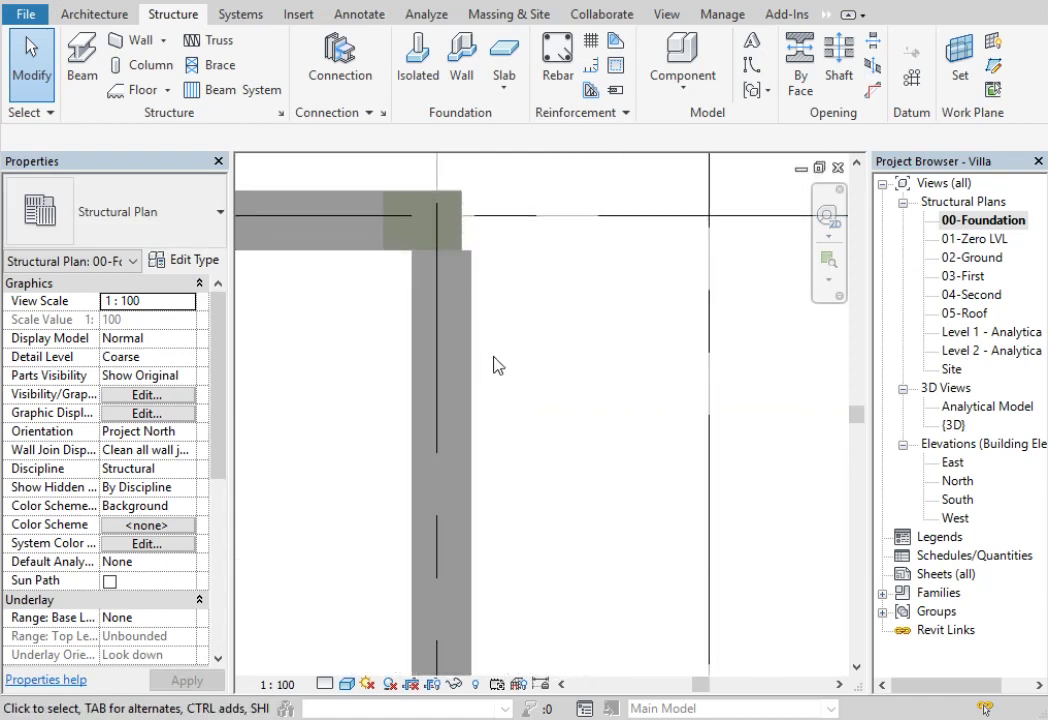
pyautogui.press('a')
pyautogui.press('l')
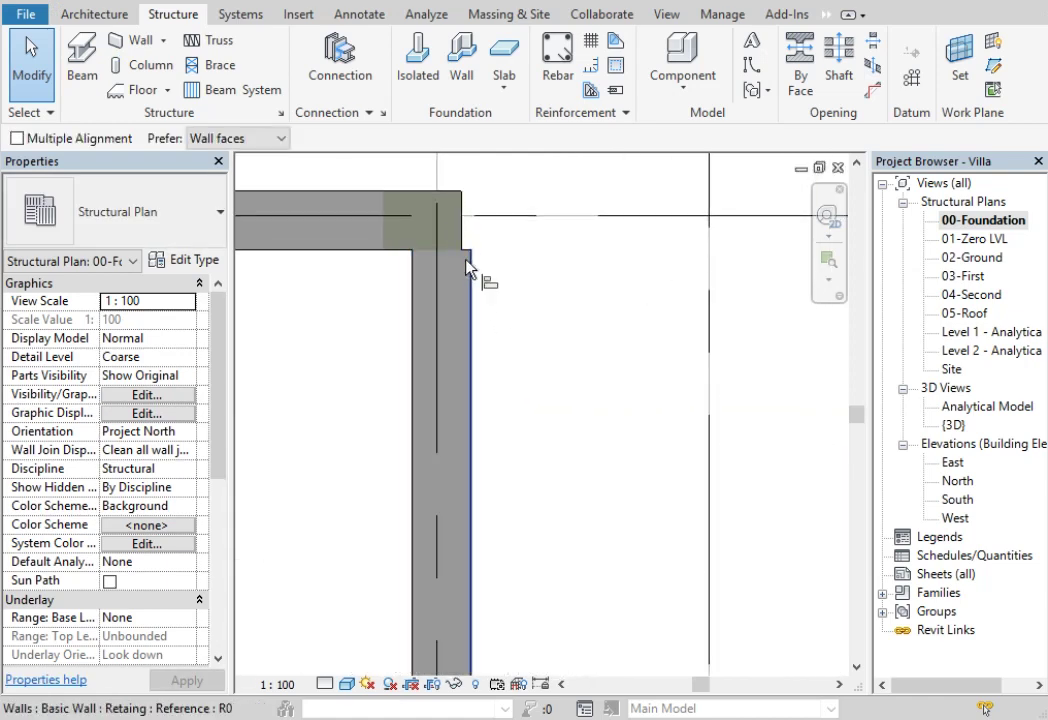
pyautogui.click(464, 233)
pyautogui.click(471, 287)
pyautogui.scroll(-2, 519, 292)
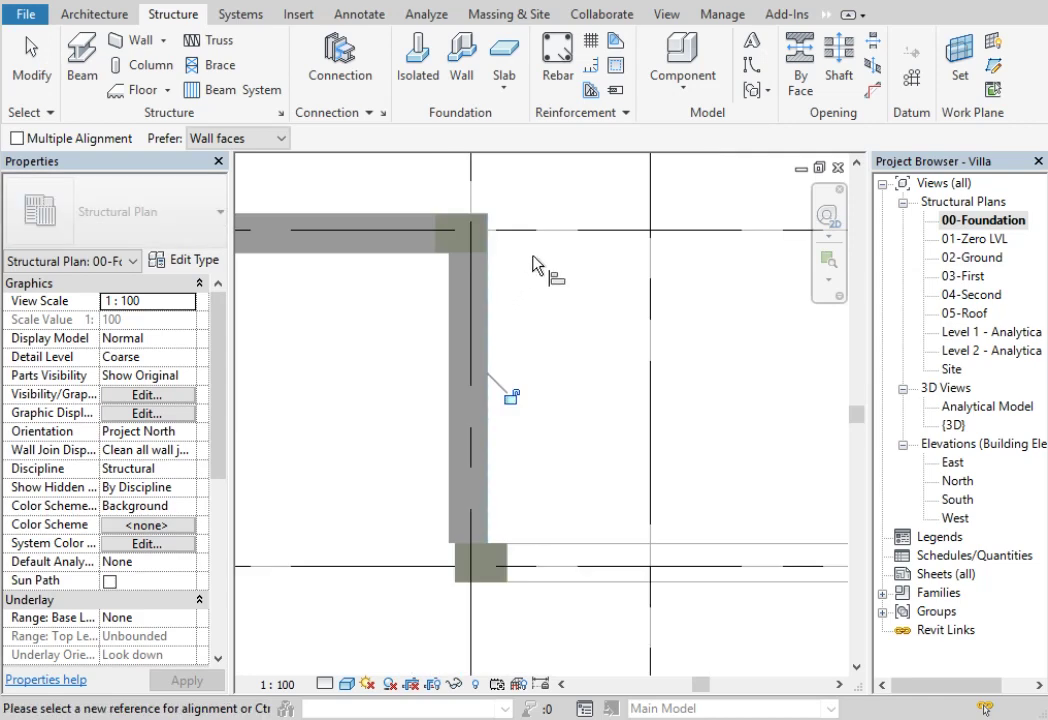
pyautogui.press('Escape')
pyautogui.press('Escape')
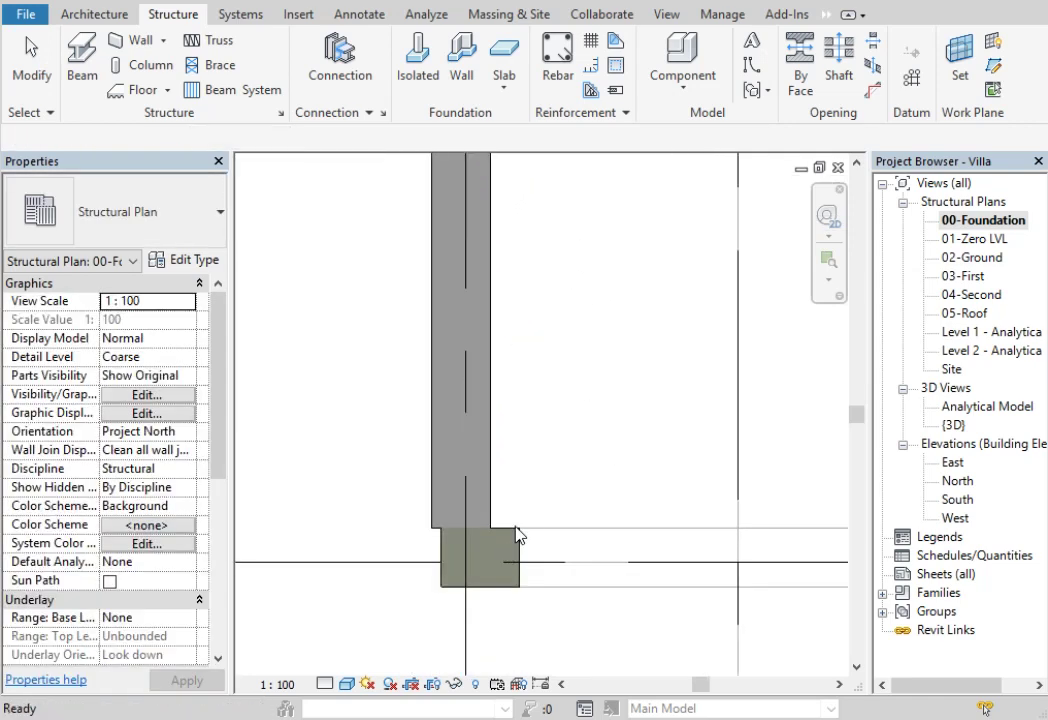
# Step: Switch to the default 3D view of the Villa model
pyautogui.scroll(-3, 519, 533)
pyautogui.scroll(-2, 545, 442)
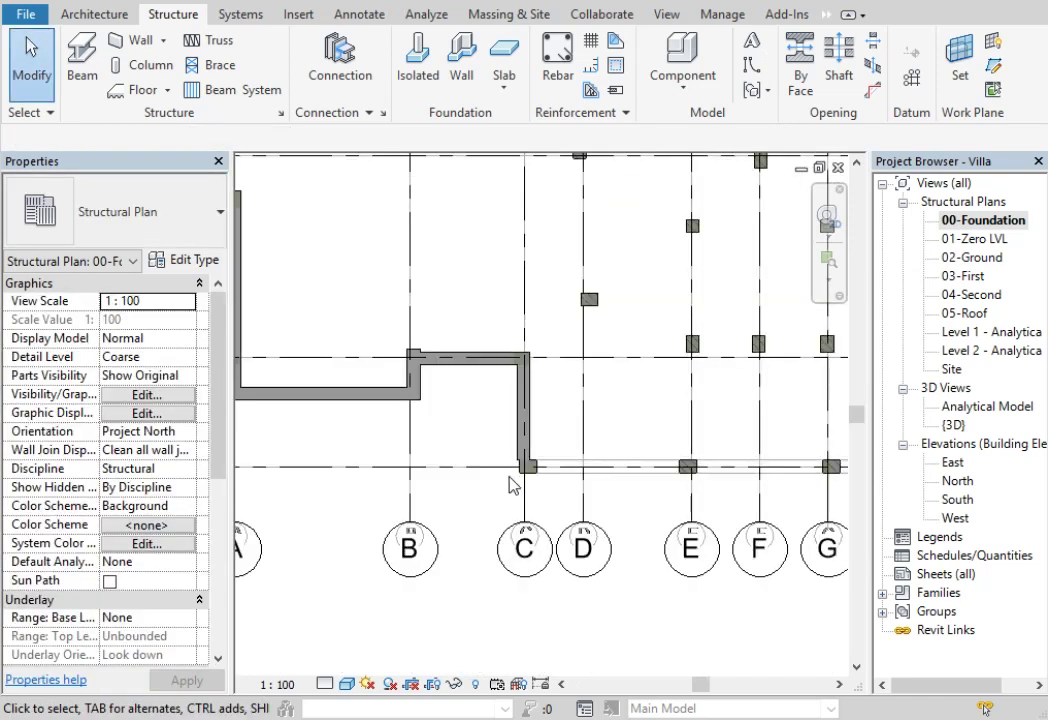
pyautogui.scroll(1, 512, 485)
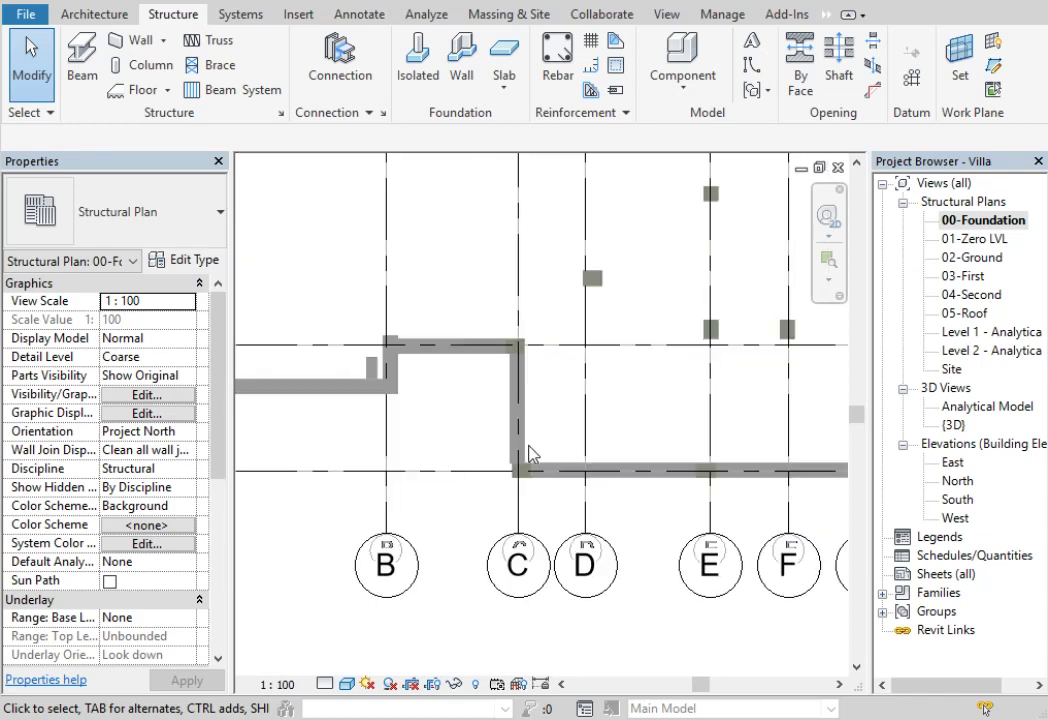
pyautogui.scroll(2, 515, 484)
pyautogui.scroll(2, 518, 486)
pyautogui.scroll(2, 523, 488)
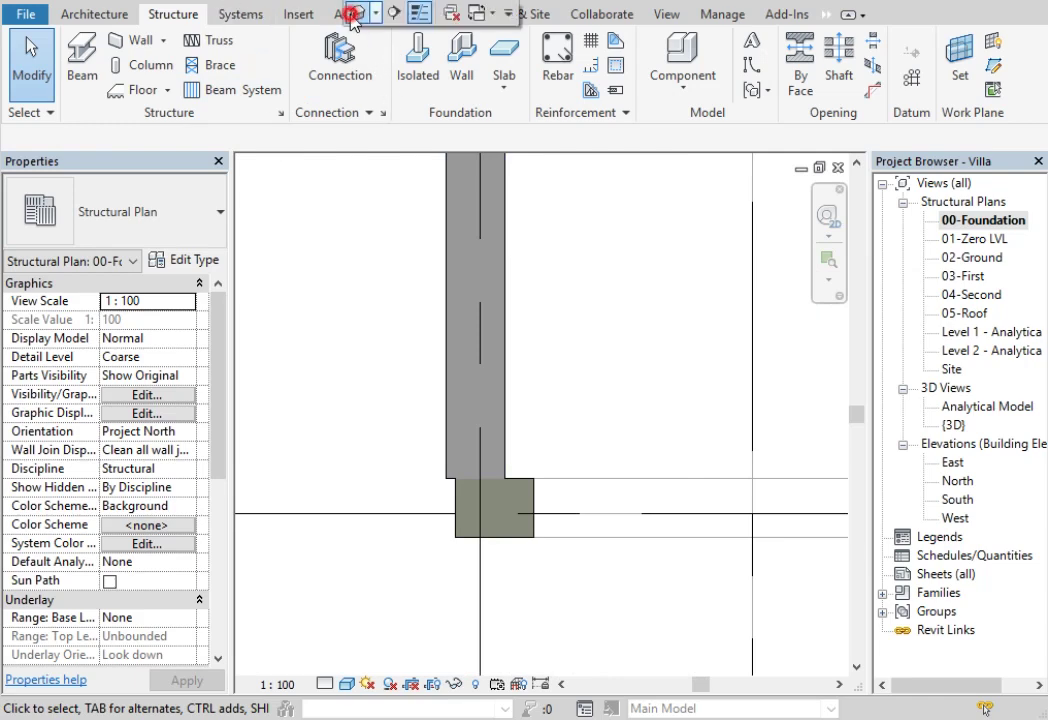
pyautogui.click(350, 14)
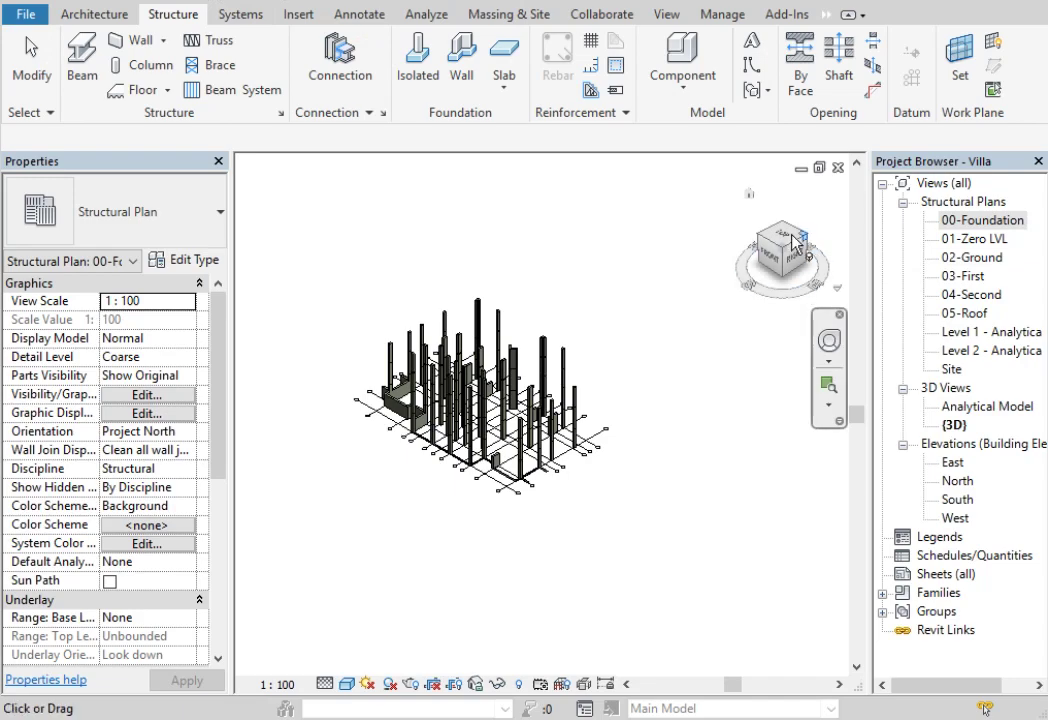
# Step: Set the 3D view to Top, rotate it 90°, and zoom into the gridline C corner
pyautogui.click(793, 238)
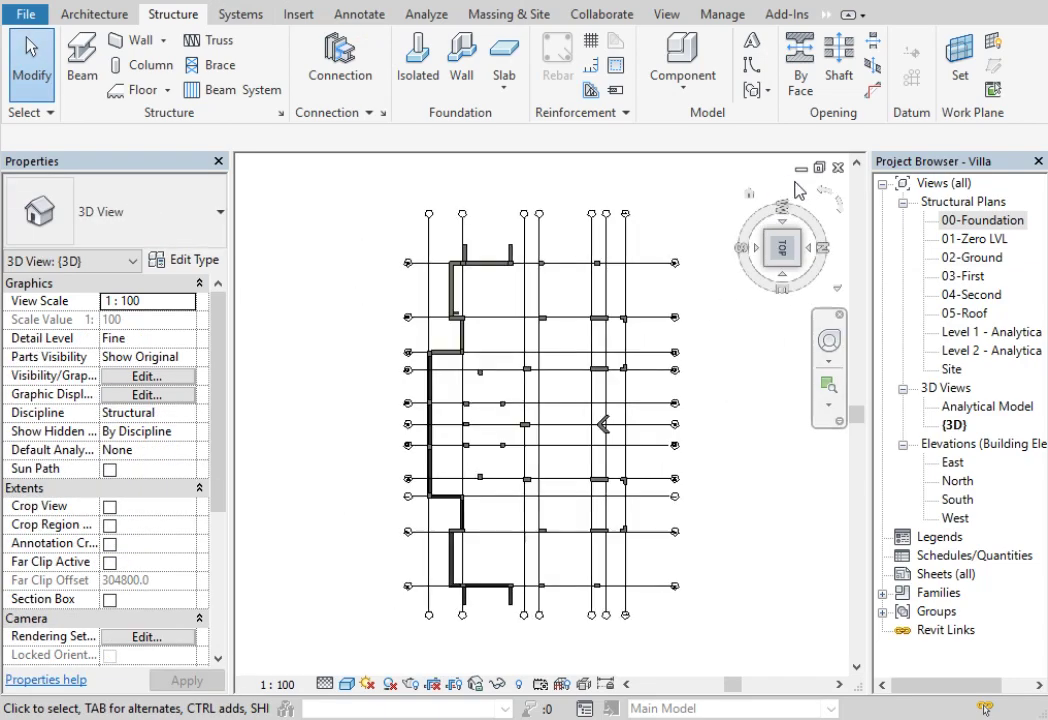
pyautogui.click(824, 194)
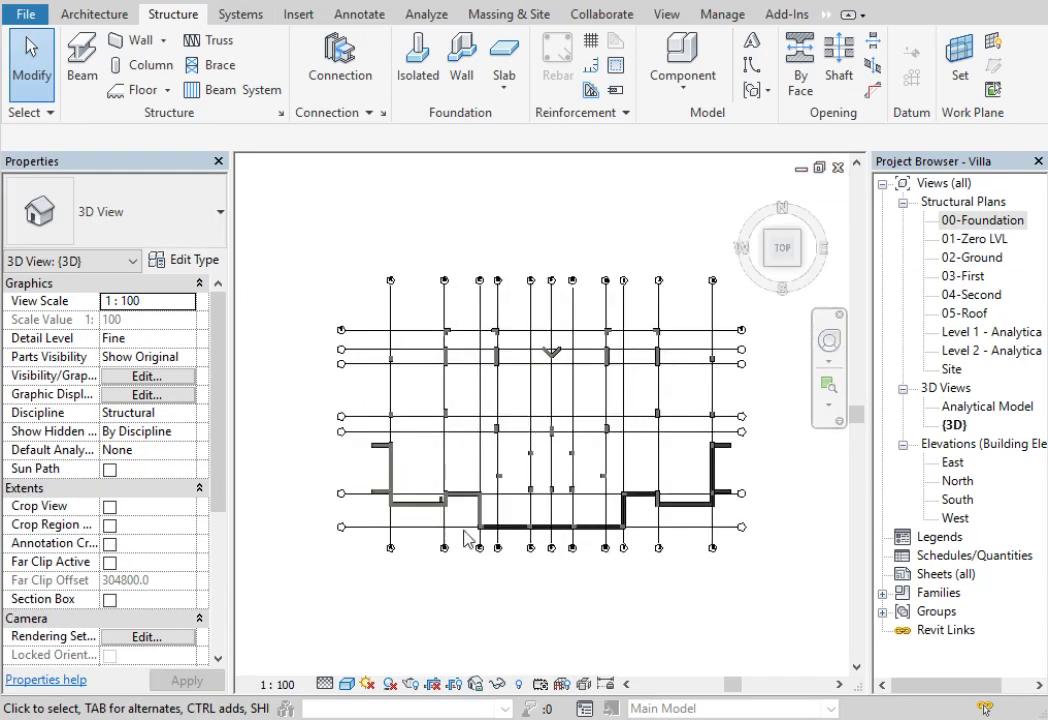
pyautogui.scroll(2, 447, 545)
pyautogui.scroll(4, 529, 538)
pyautogui.scroll(1, 562, 524)
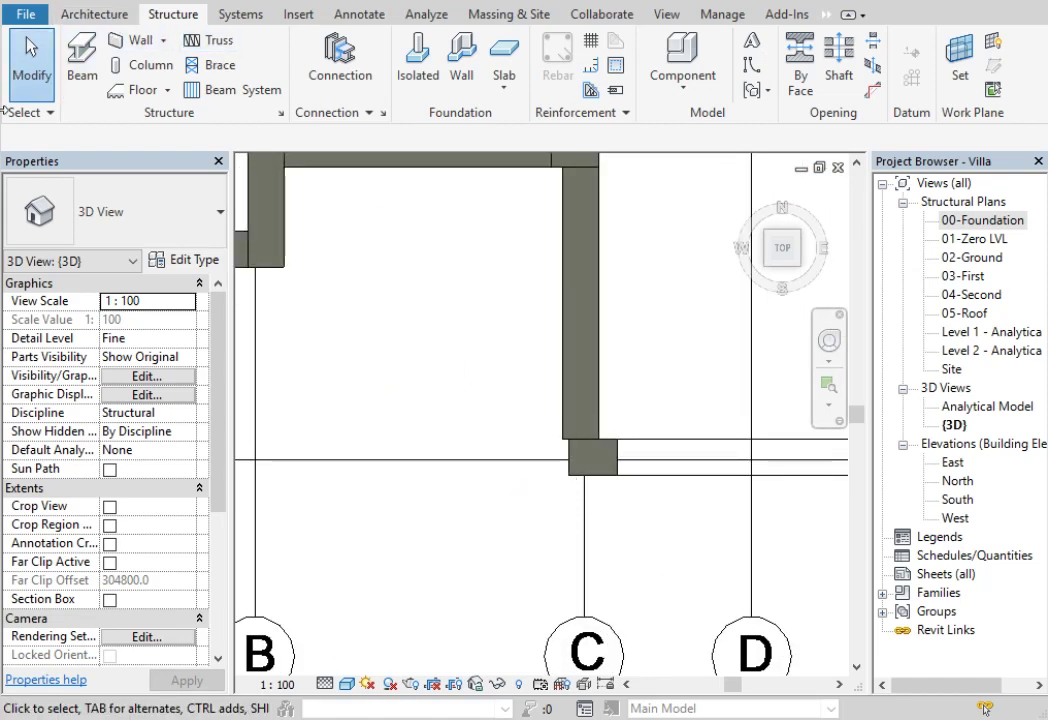
# Step: Enable Select pinned elements and select the gridline C corner column, filtered to structural columns
pyautogui.click(24, 114)
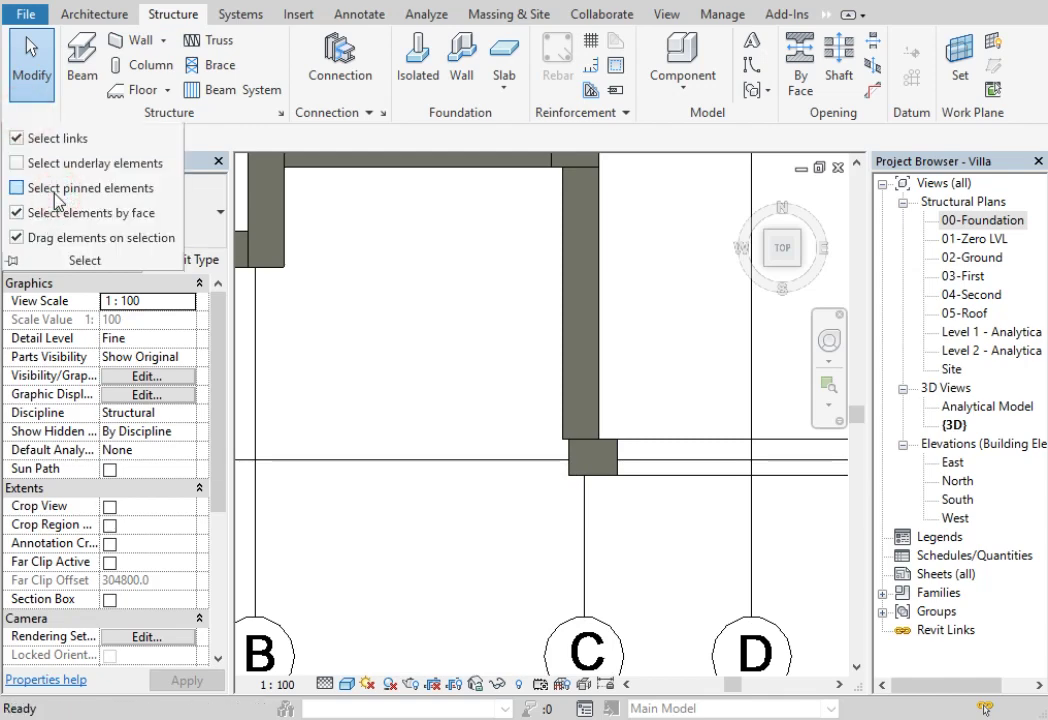
pyautogui.click(17, 188)
pyautogui.moveTo(452, 555); pyautogui.dragTo(650, 364)
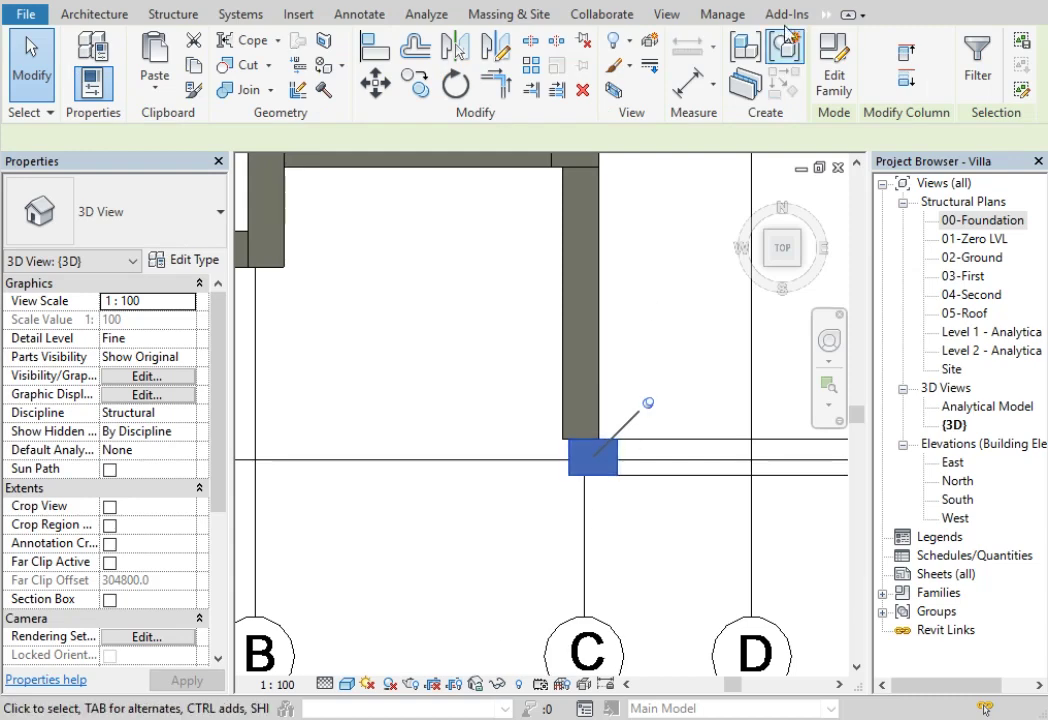
pyautogui.click(962, 72)
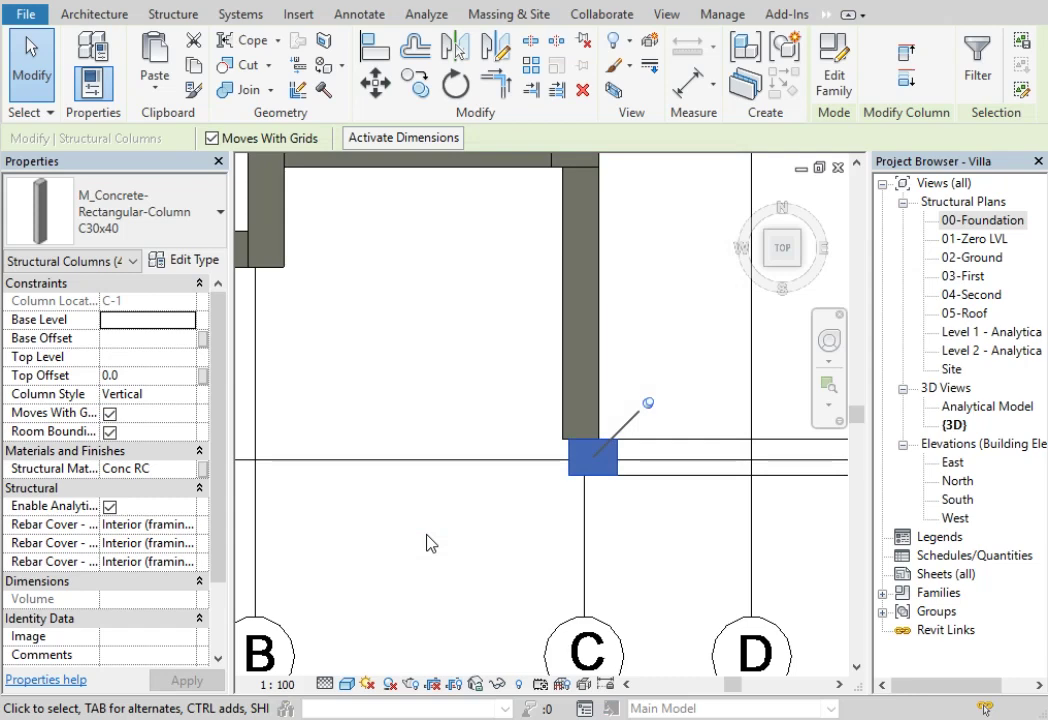
pyautogui.click(362, 48)
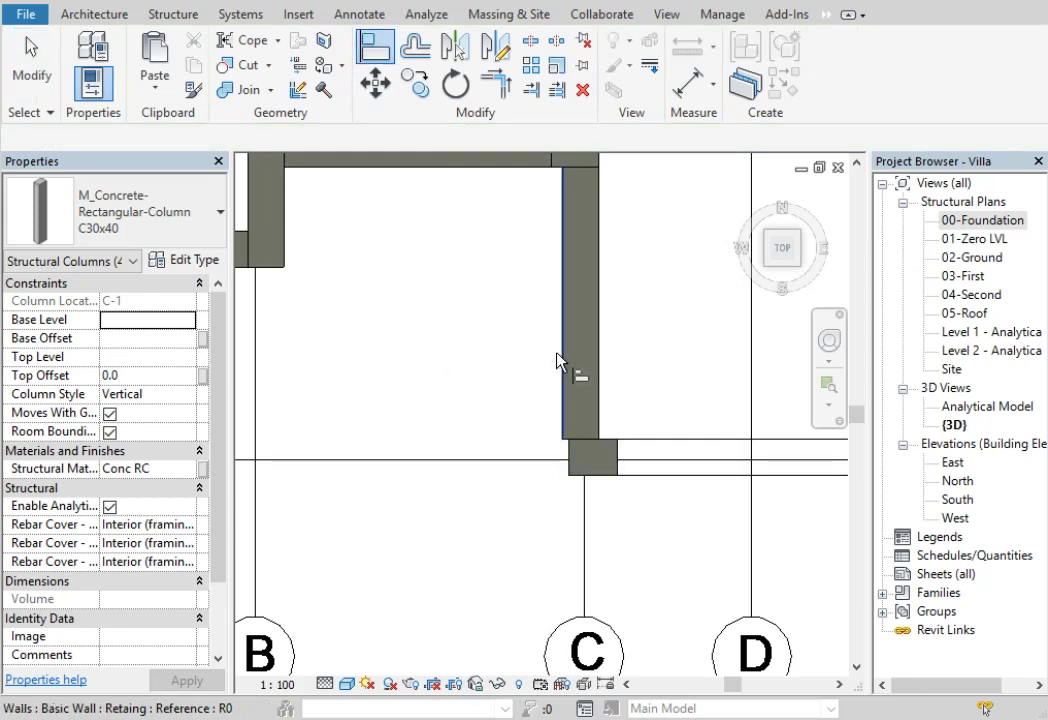
pyautogui.click(557, 358)
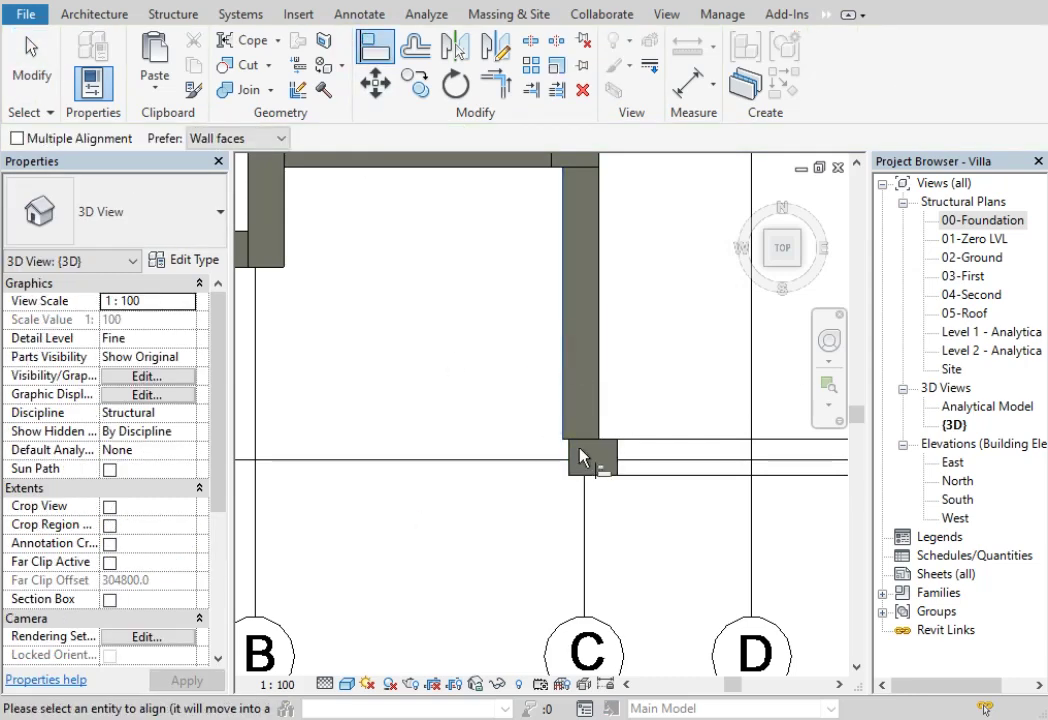
pyautogui.press('Escape')
pyautogui.press('Escape')
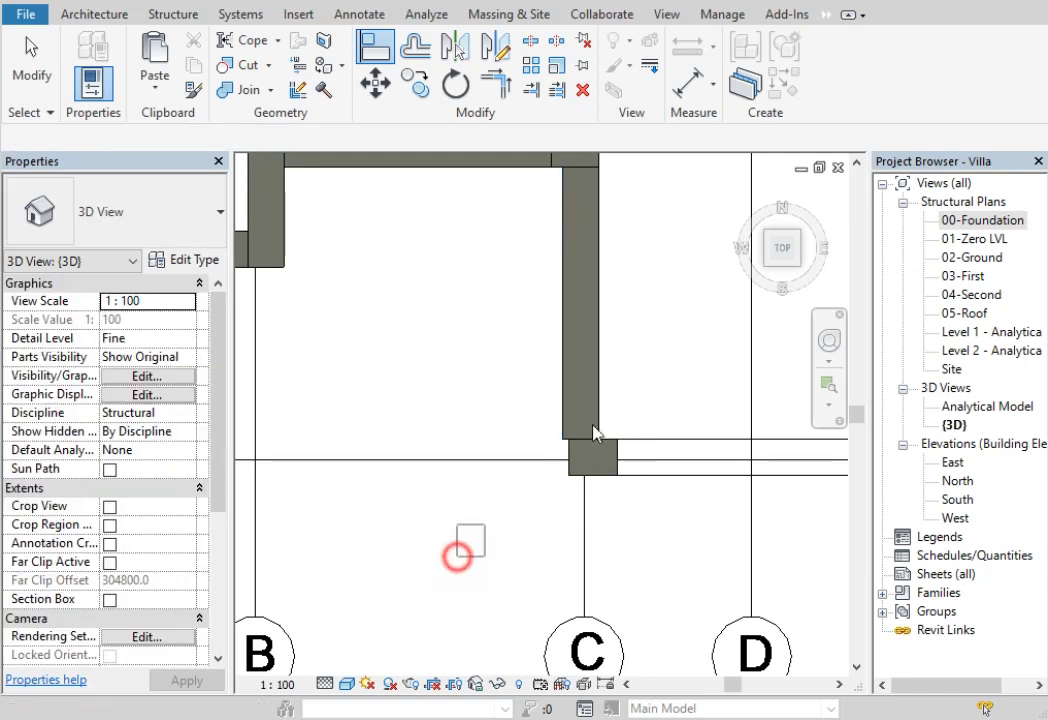
# Step: Unpin the corner column after a failed delete, dismissing the pinned-element warnings
pyautogui.moveTo(457, 557); pyautogui.dragTo(650, 355)
pyautogui.press('Delete')
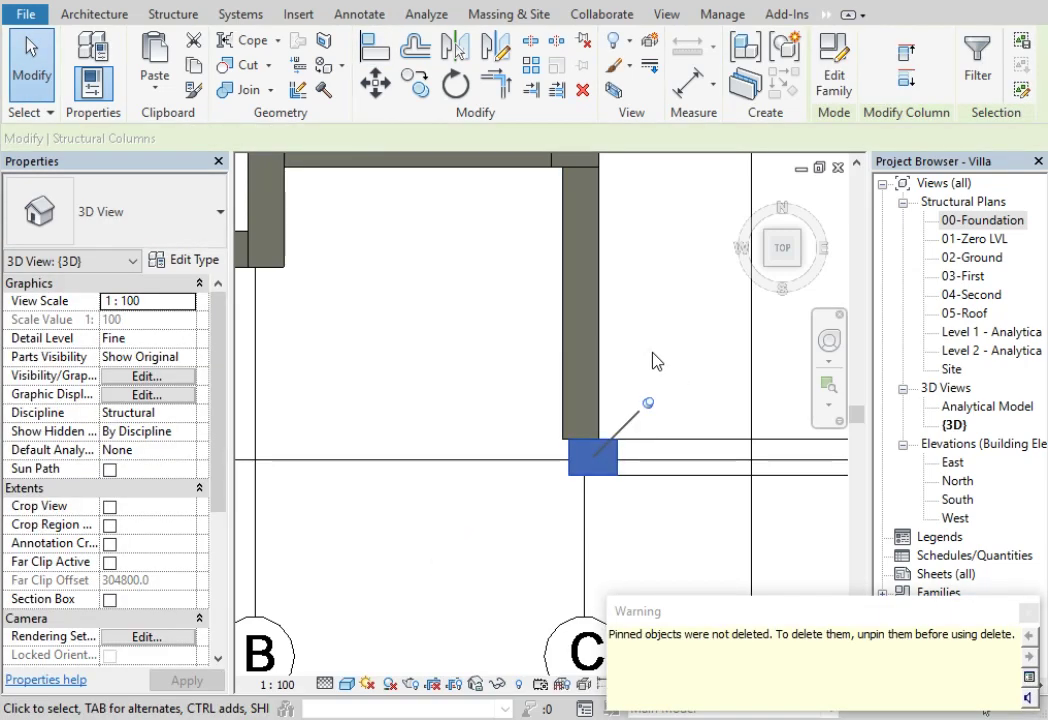
pyautogui.click(1028, 613)
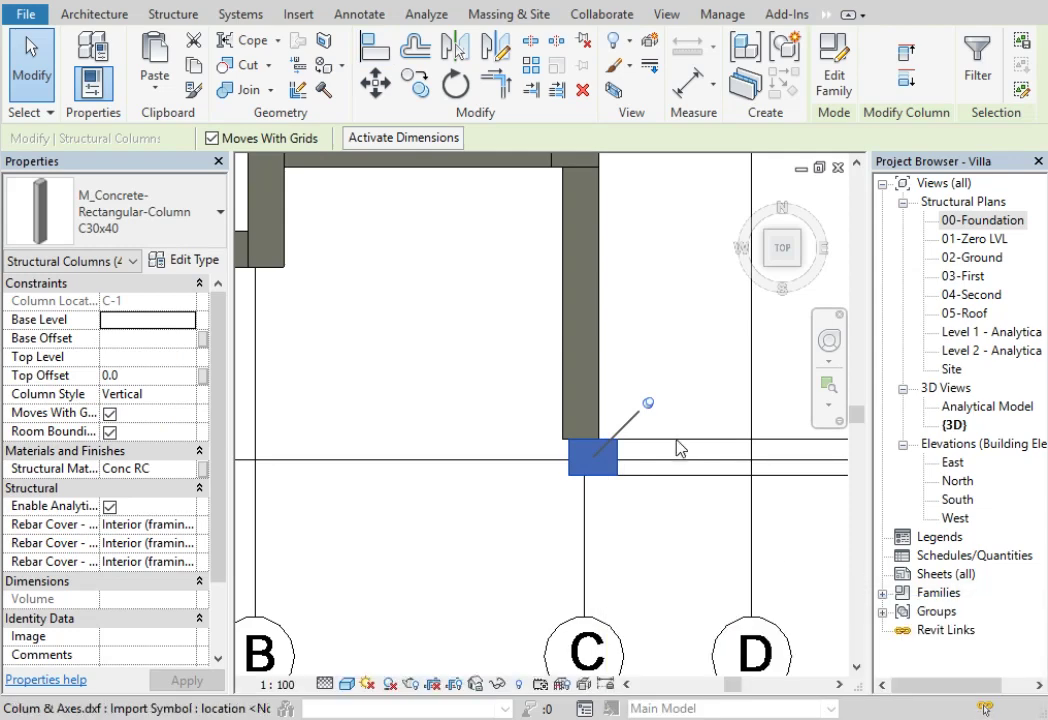
pyautogui.click(648, 404)
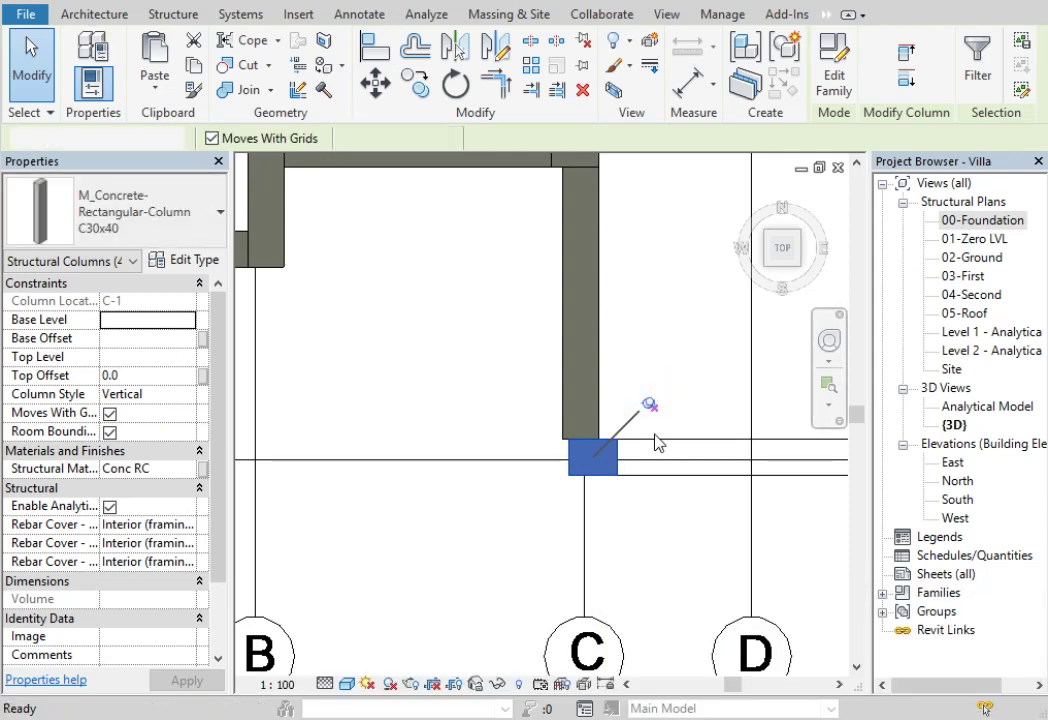
pyautogui.press('Delete')
pyautogui.click(1028, 612)
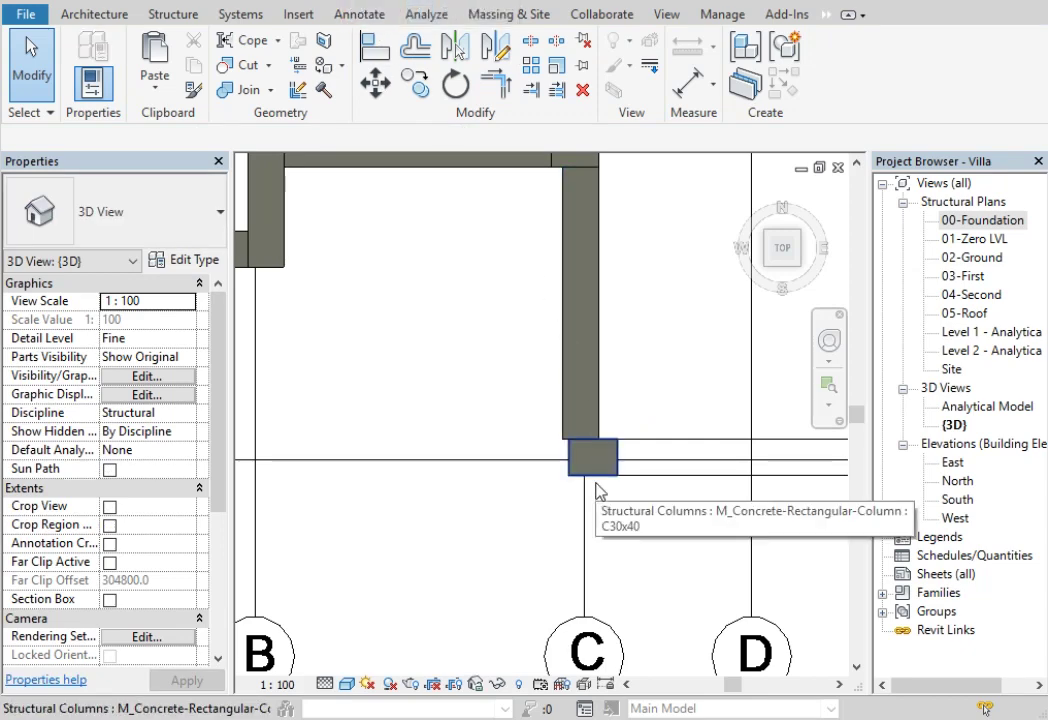
pyautogui.moveTo(770, 215)
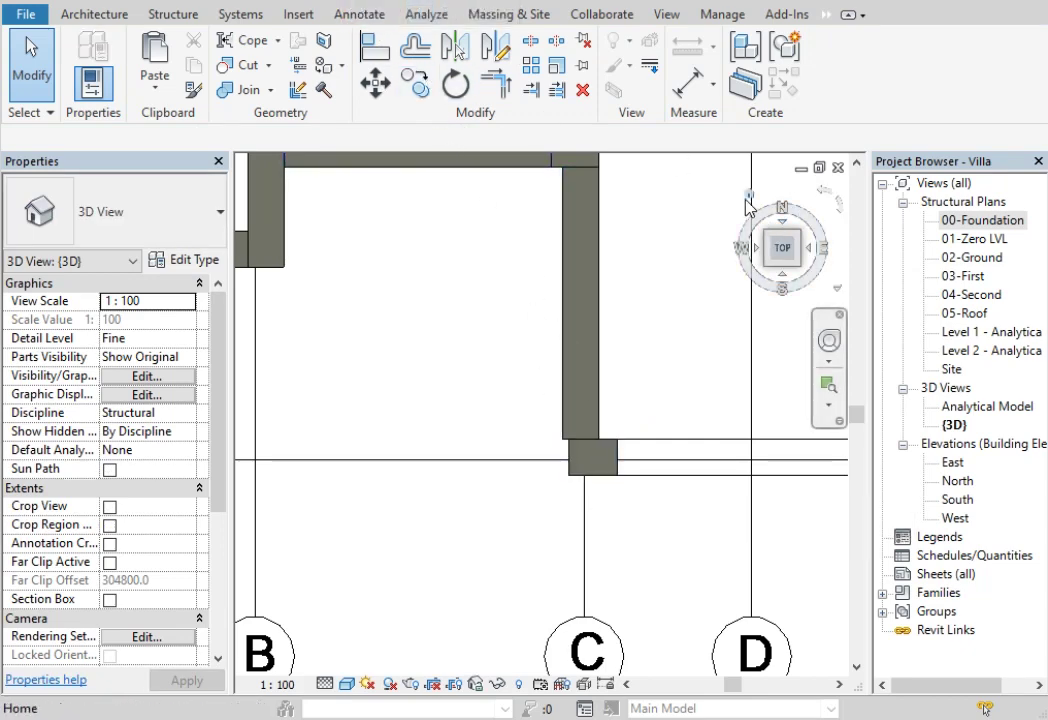
# Step: Delete the stacked C30x40 column segments above the grid C wall corner in an isometric view
pyautogui.click(746, 205)
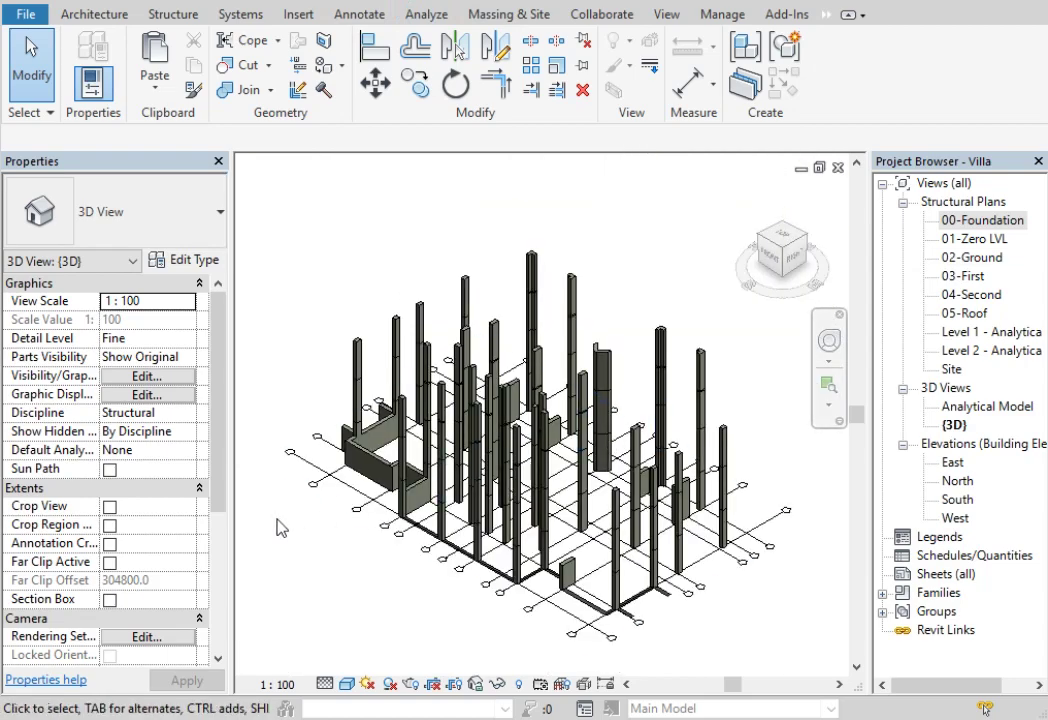
pyautogui.scroll(2, 280, 527)
pyautogui.scroll(3, 510, 470)
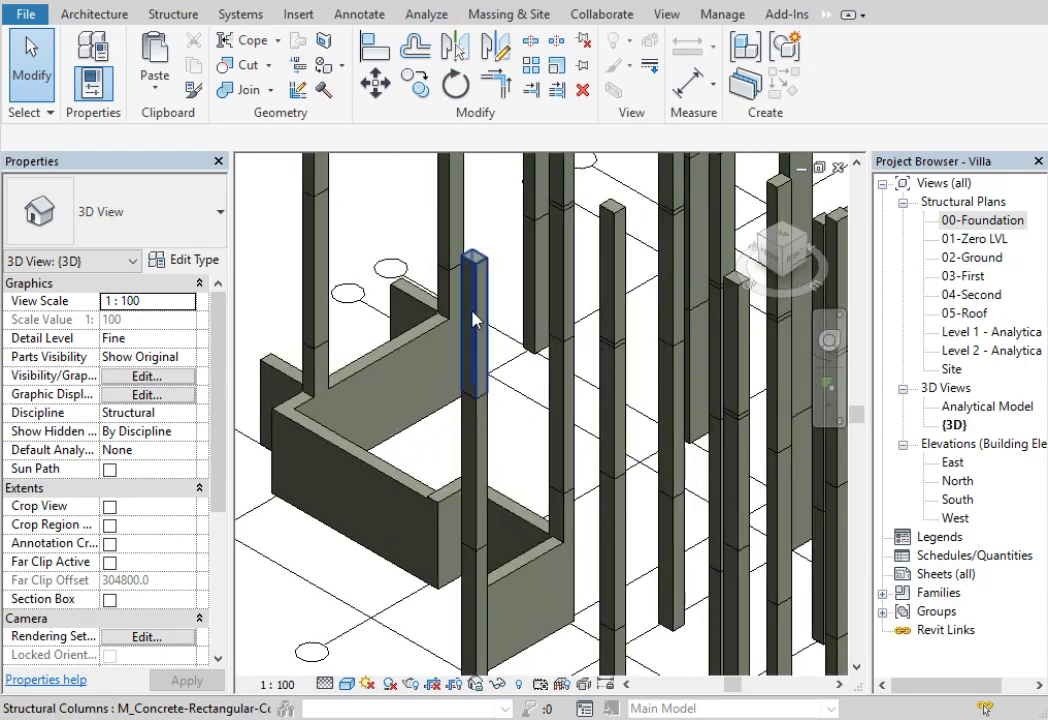
pyautogui.click(475, 350)
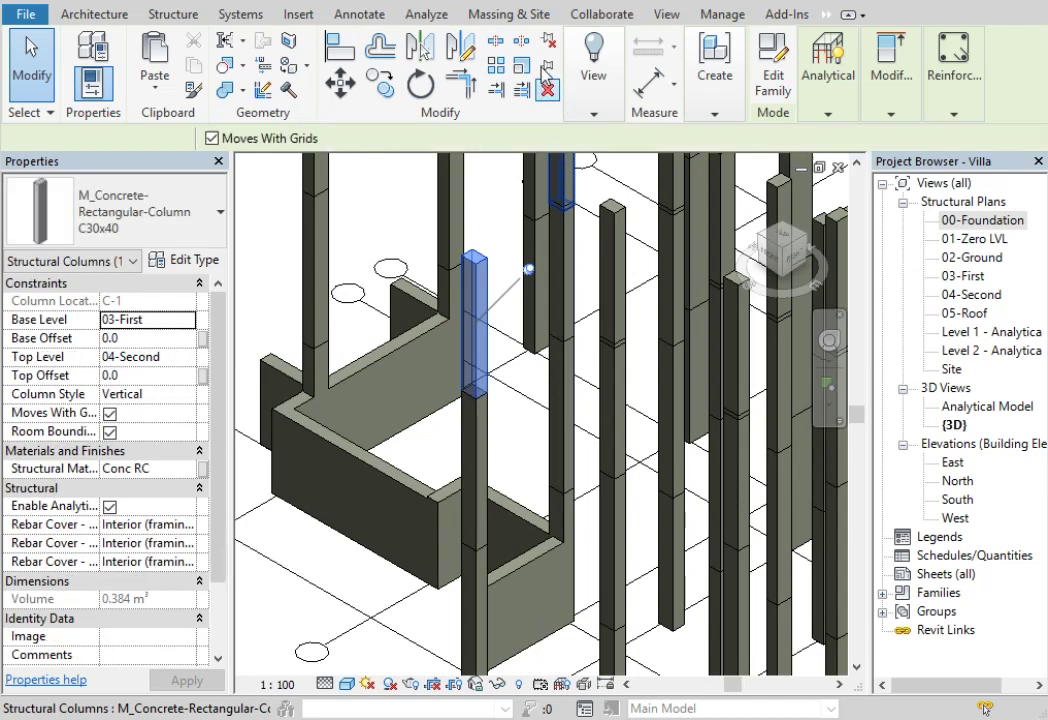
pyautogui.click(548, 45)
pyautogui.click(490, 432)
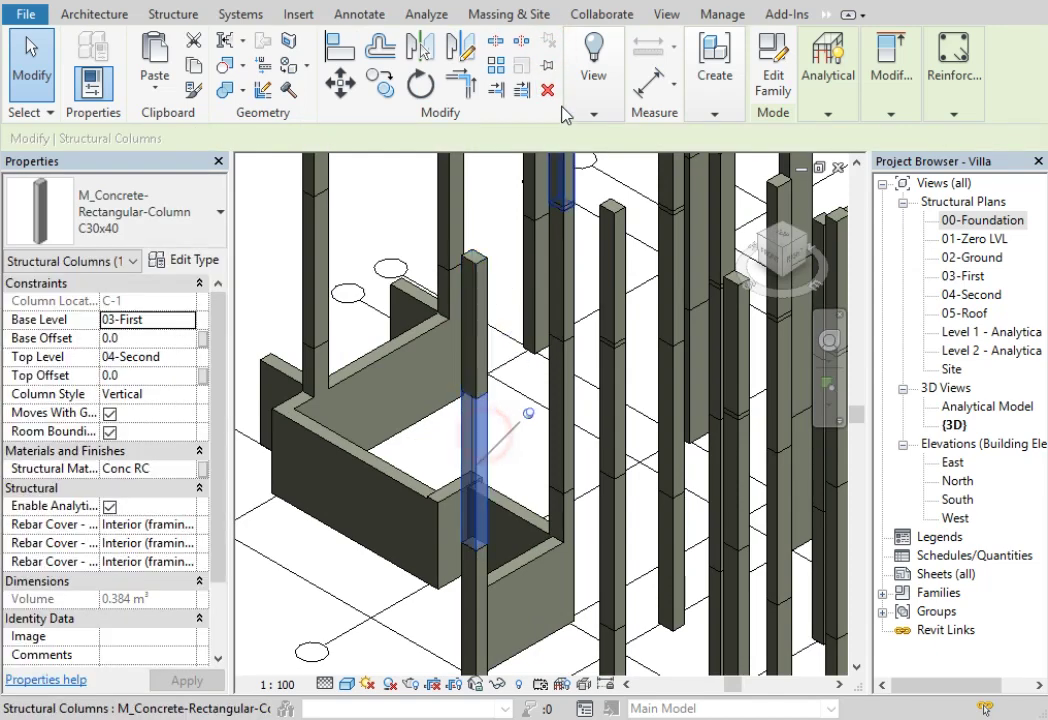
pyautogui.click(549, 45)
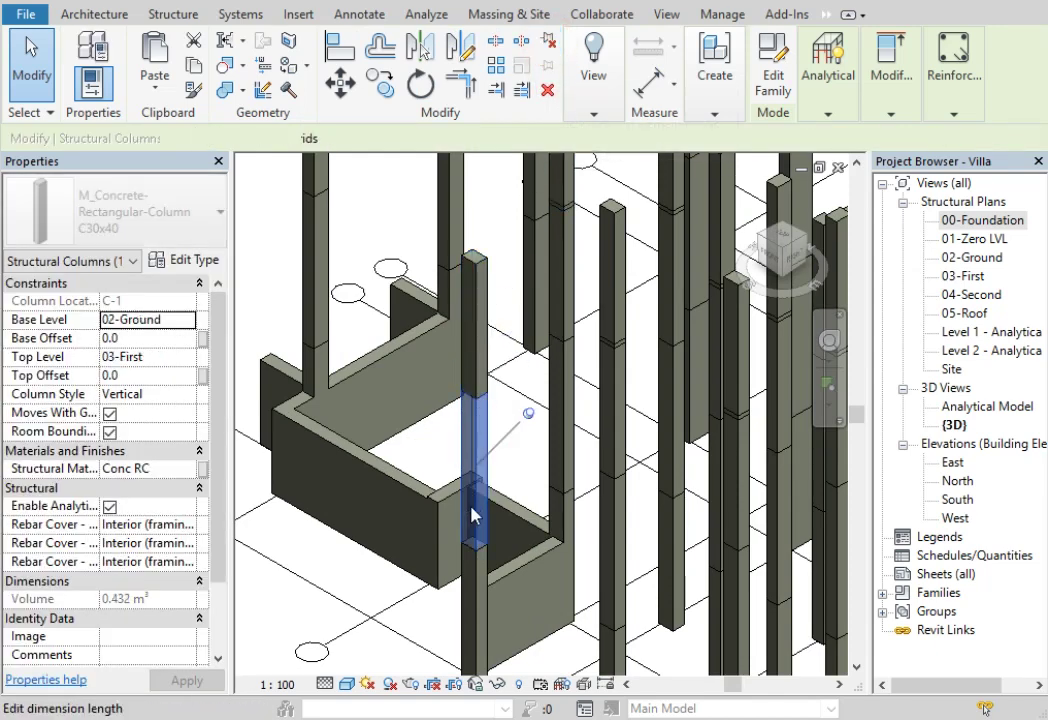
pyautogui.click(481, 615)
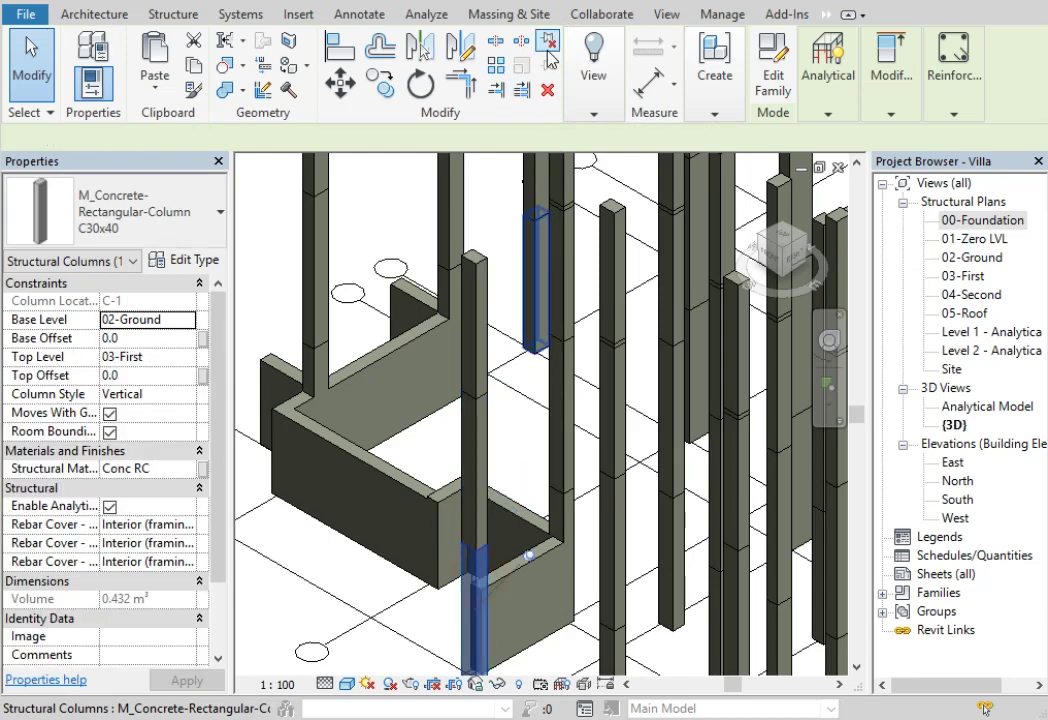
pyautogui.click(549, 45)
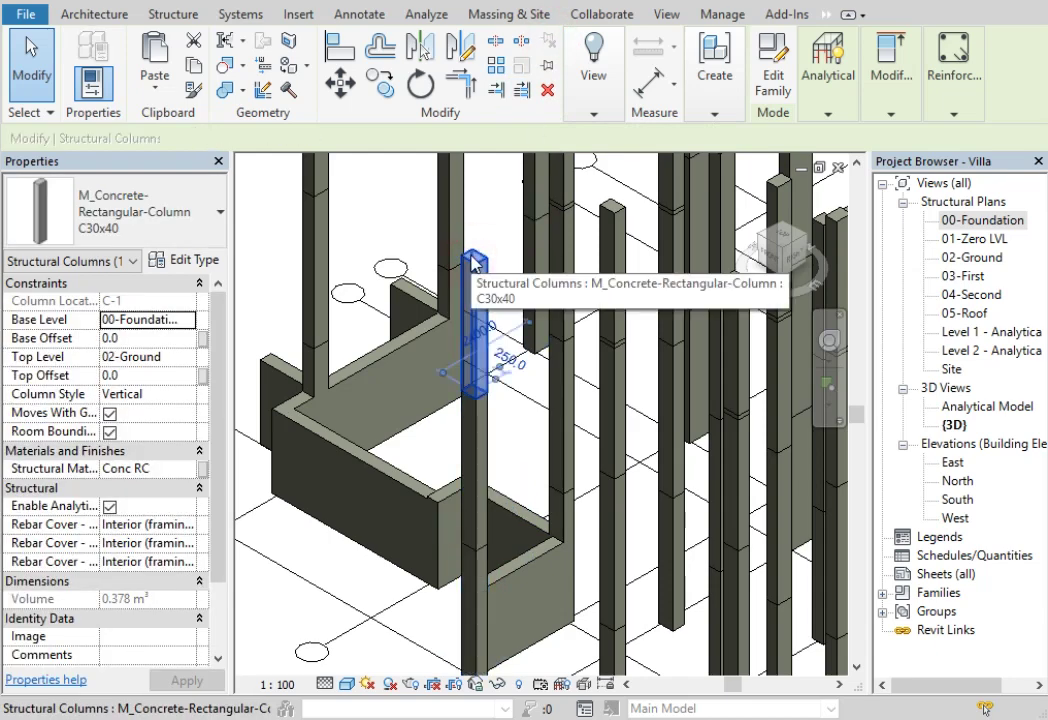
pyautogui.press('Escape')
pyautogui.press('Escape')
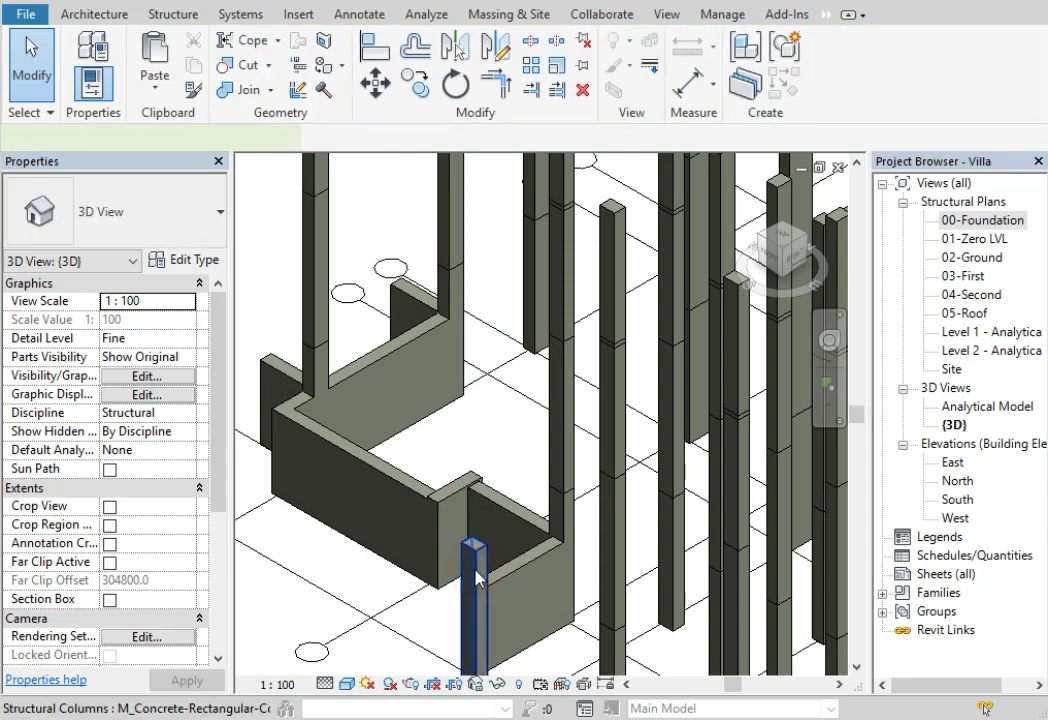
# Step: On 00-Foundation, place a C30x40 column below the wall's lower end with Create Similar
pyautogui.doubleClick(1010, 221)
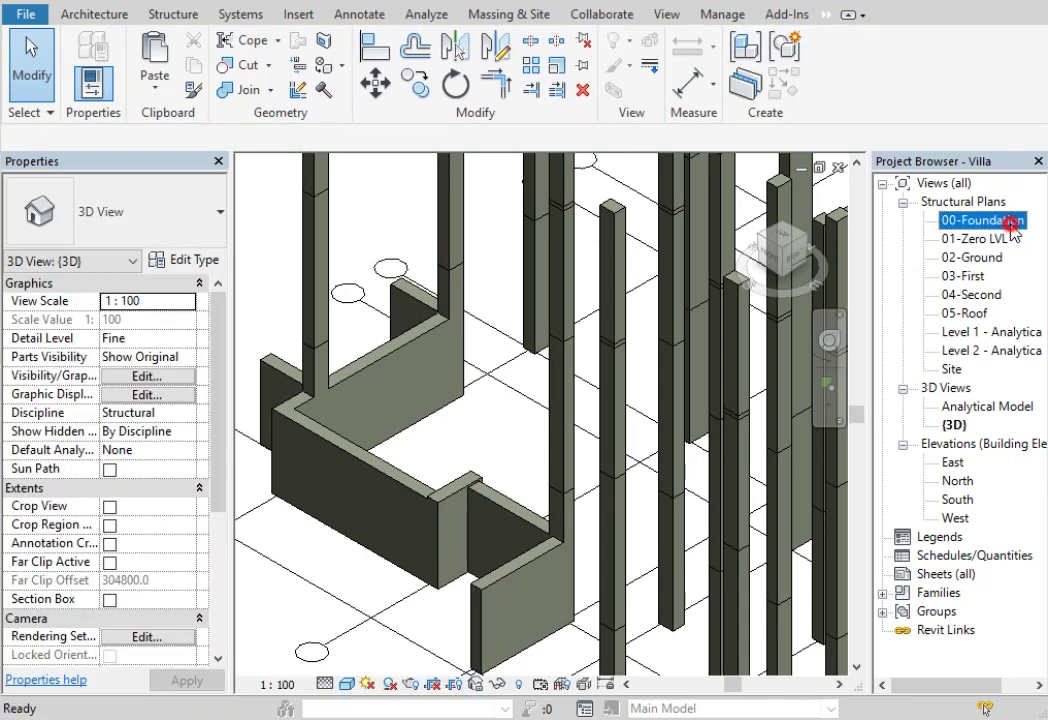
pyautogui.scroll(-2, 630, 366)
pyautogui.moveTo(630, 366); pyautogui.dragTo(613, 498, button='middle')
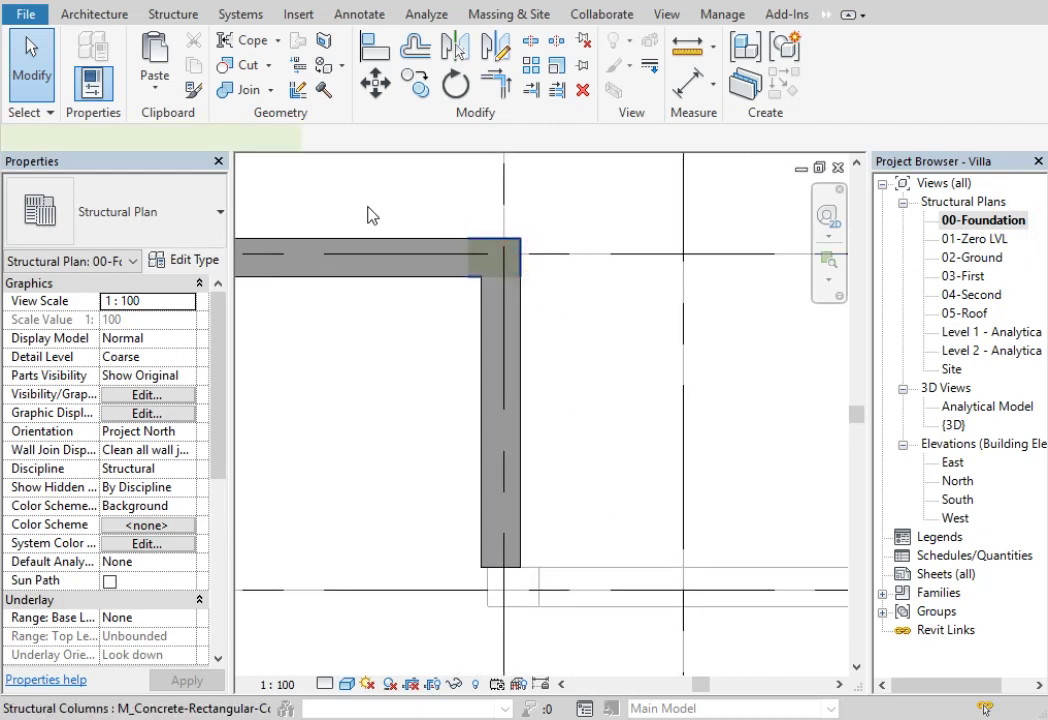
pyautogui.click(495, 257)
pyautogui.click(714, 113)
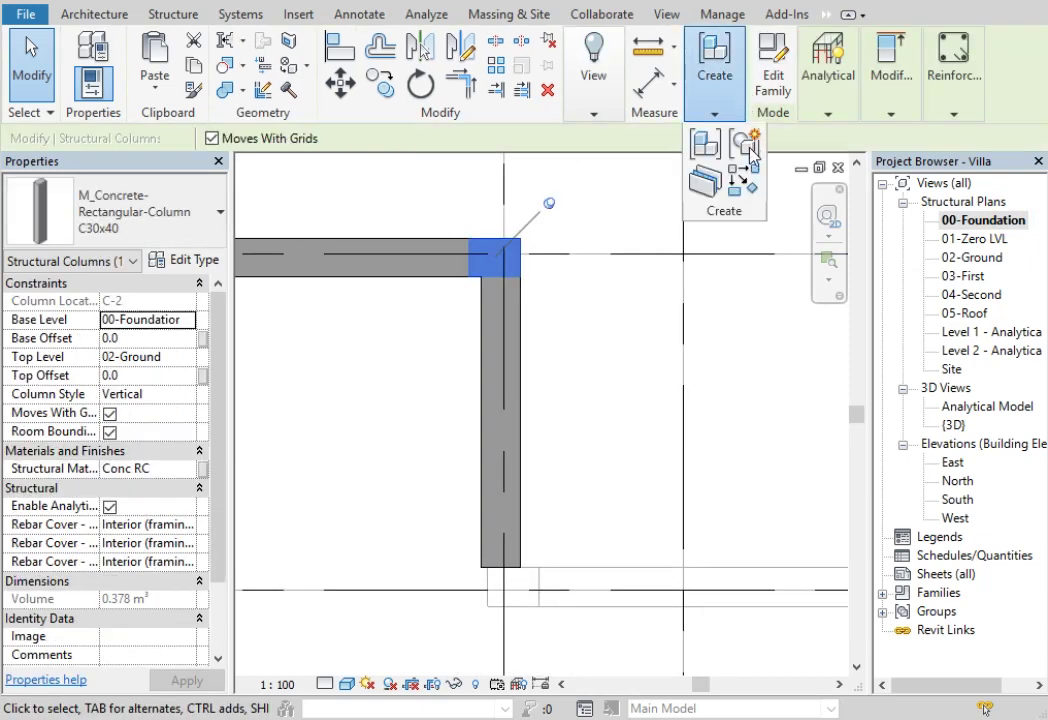
pyautogui.click(754, 185)
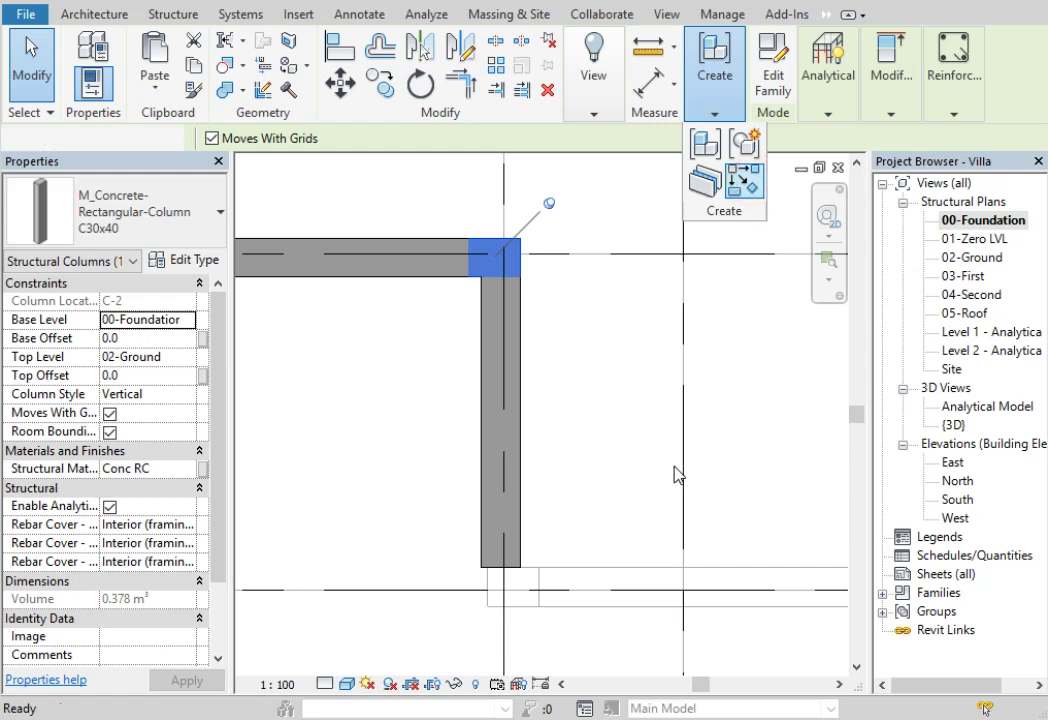
pyautogui.click(468, 612)
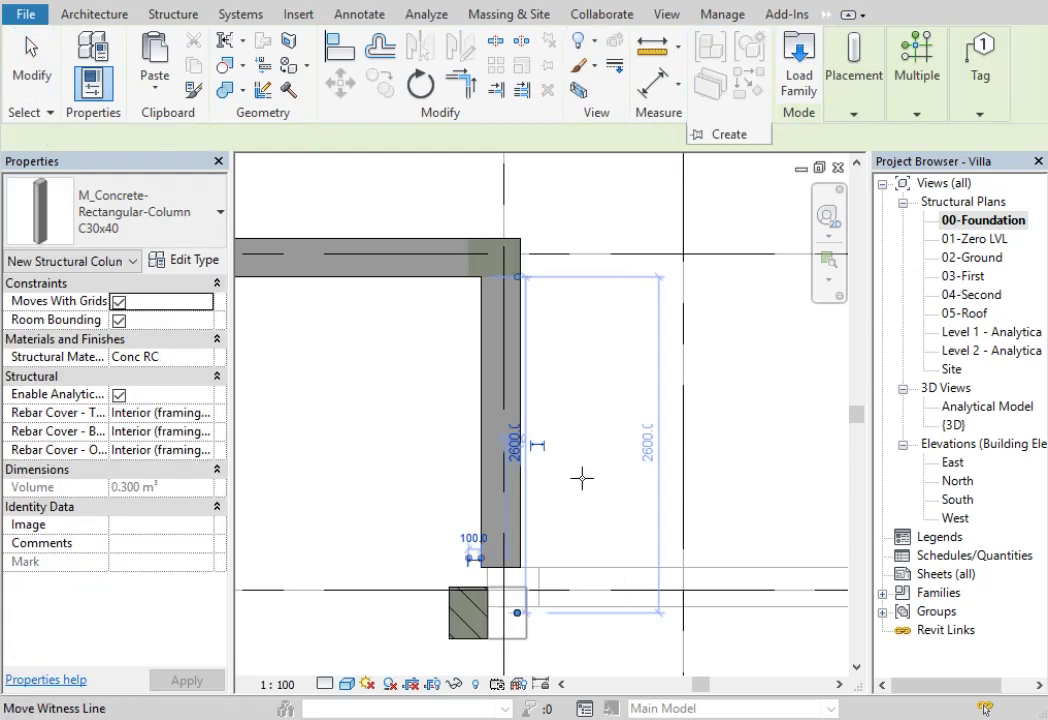
pyautogui.press('Escape')
pyautogui.press('Escape')
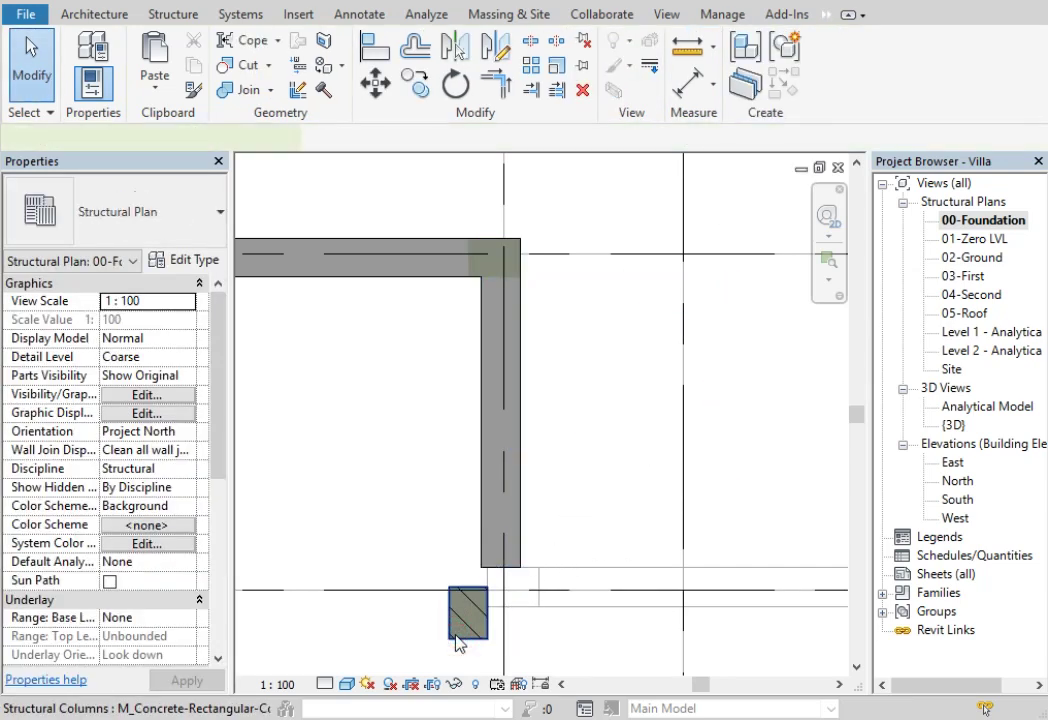
# Step: Align the new column flush with the wall's inner face and bottom end, then reselect it
pyautogui.click(457, 637)
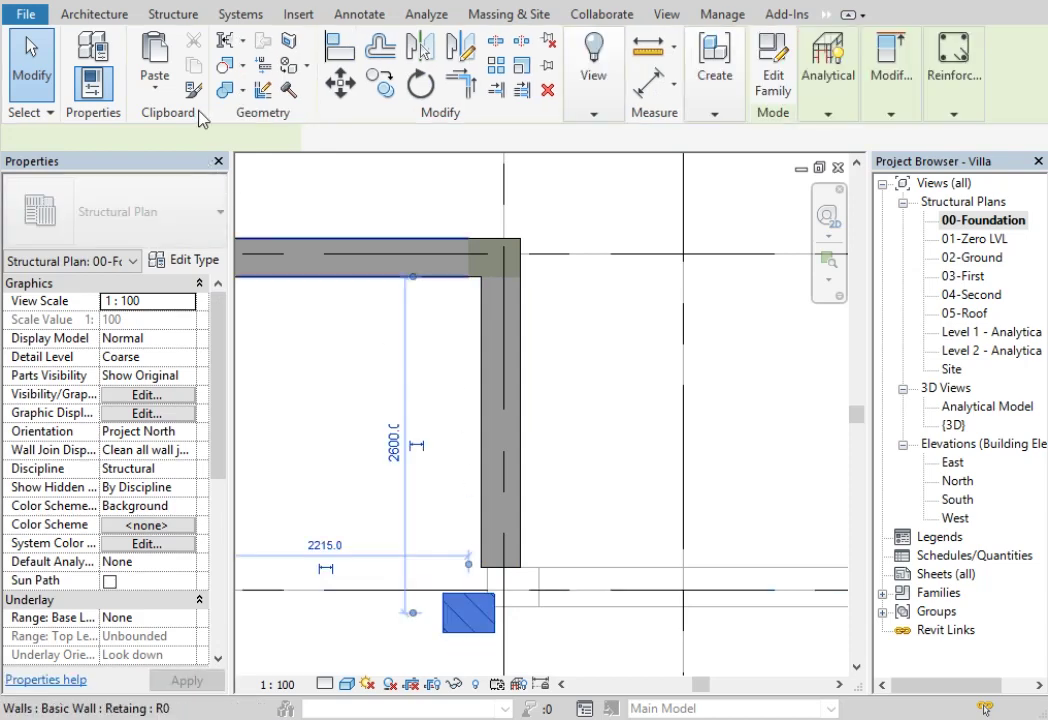
pyautogui.press('a')
pyautogui.press('l')
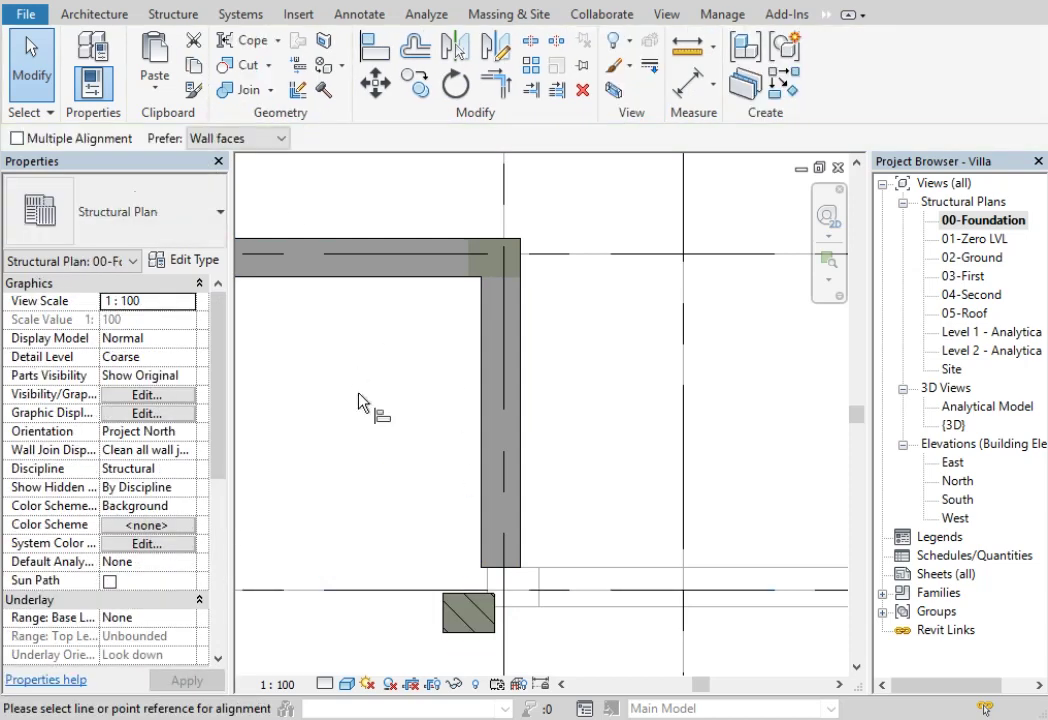
pyautogui.scroll(1, 449, 573)
pyautogui.click(489, 553)
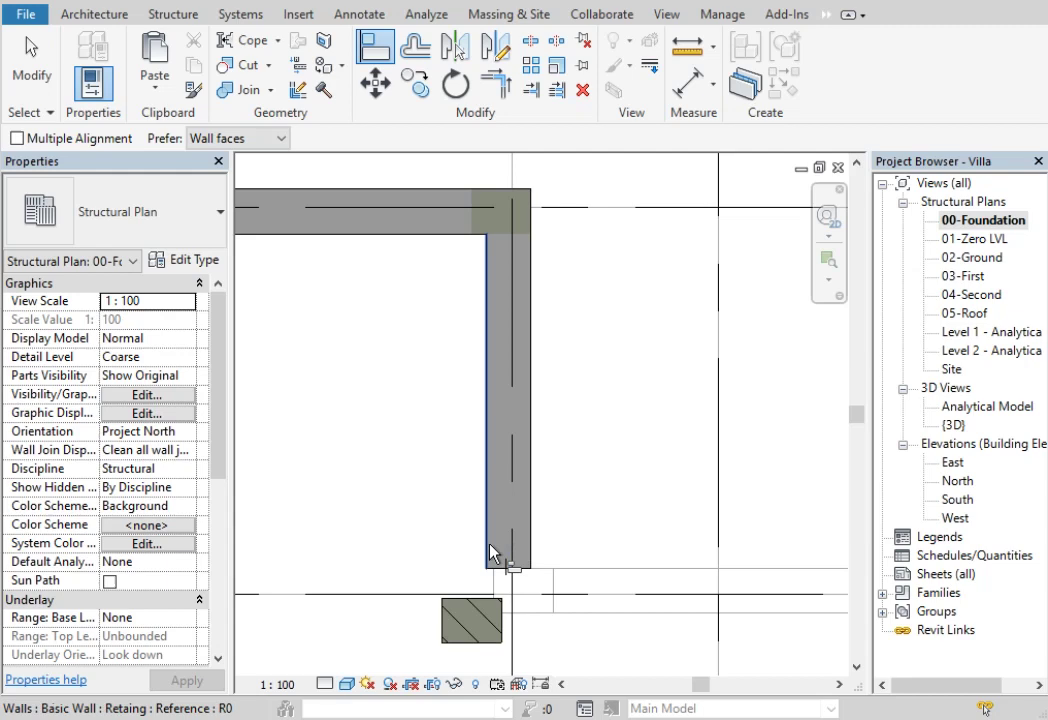
pyautogui.click(440, 637)
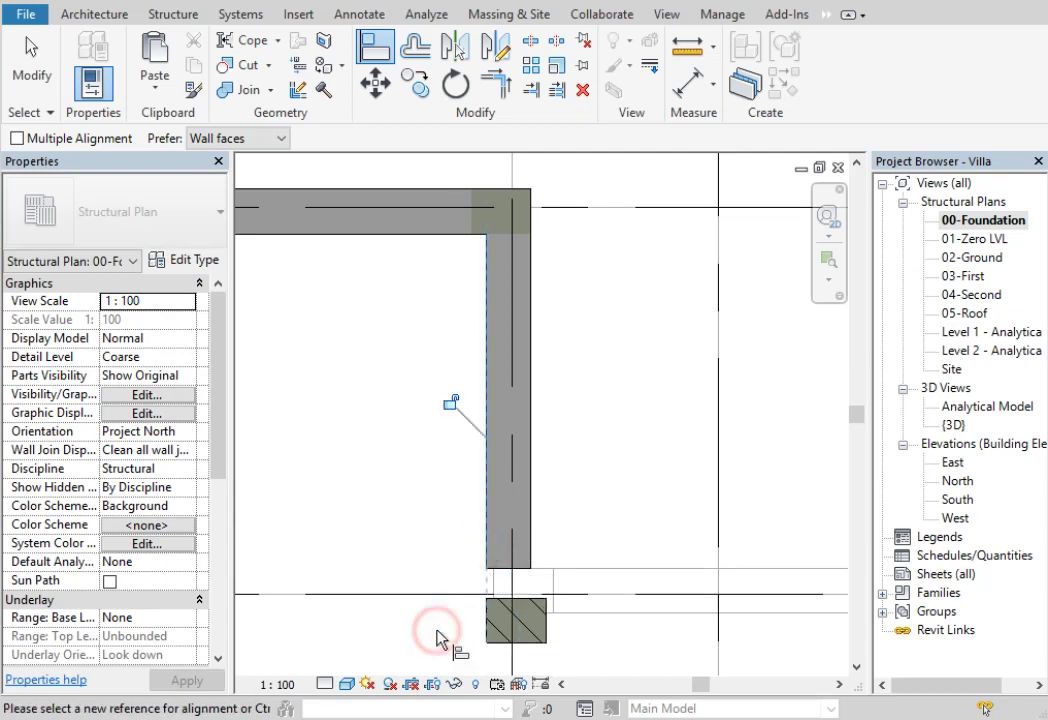
pyautogui.click(530, 572)
pyautogui.click(517, 600)
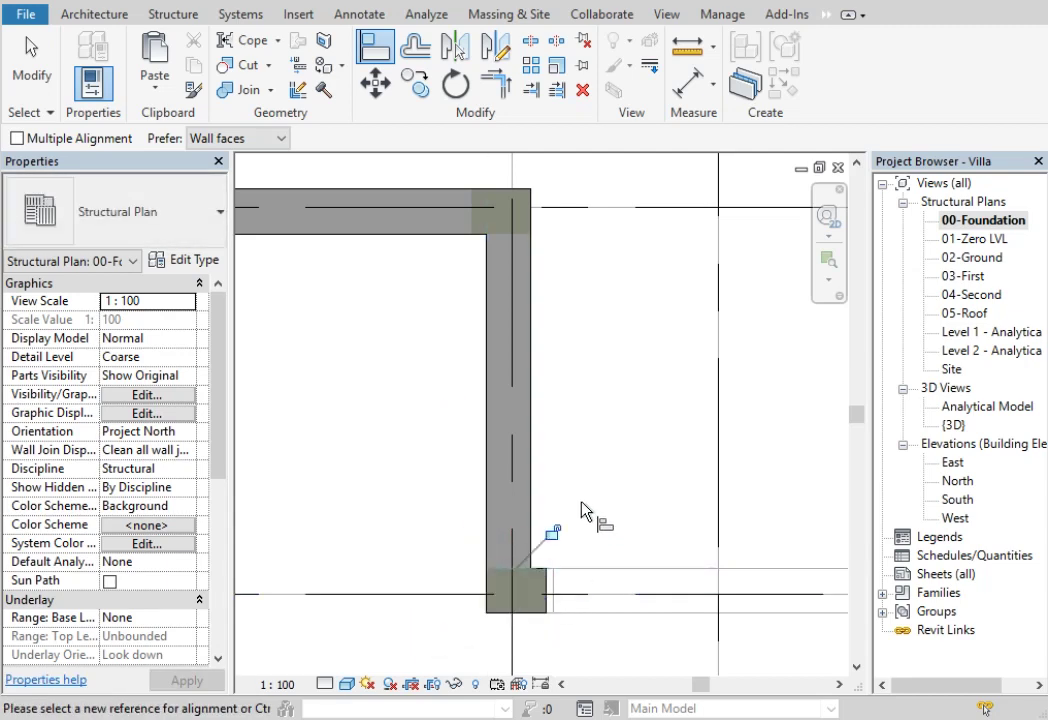
pyautogui.press('Escape')
pyautogui.click(463, 631)
pyautogui.moveTo(463, 631); pyautogui.dragTo(564, 546)
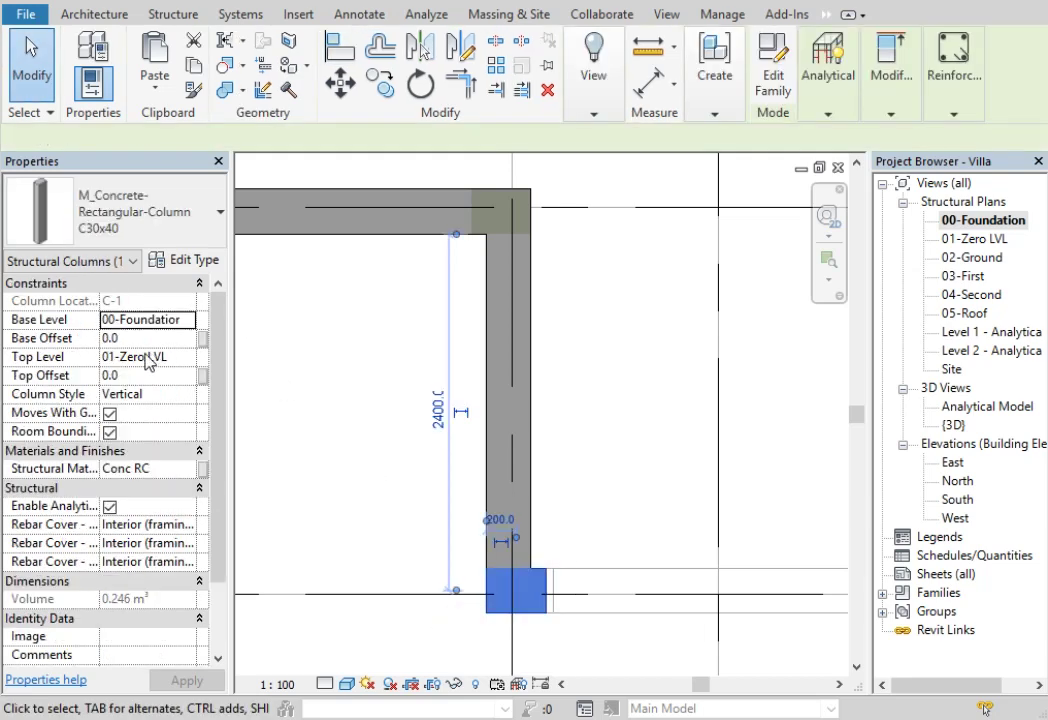
# Step: Set the column's Top Level to 02-Ground
pyautogui.click(167, 356)
pyautogui.click(187, 356)
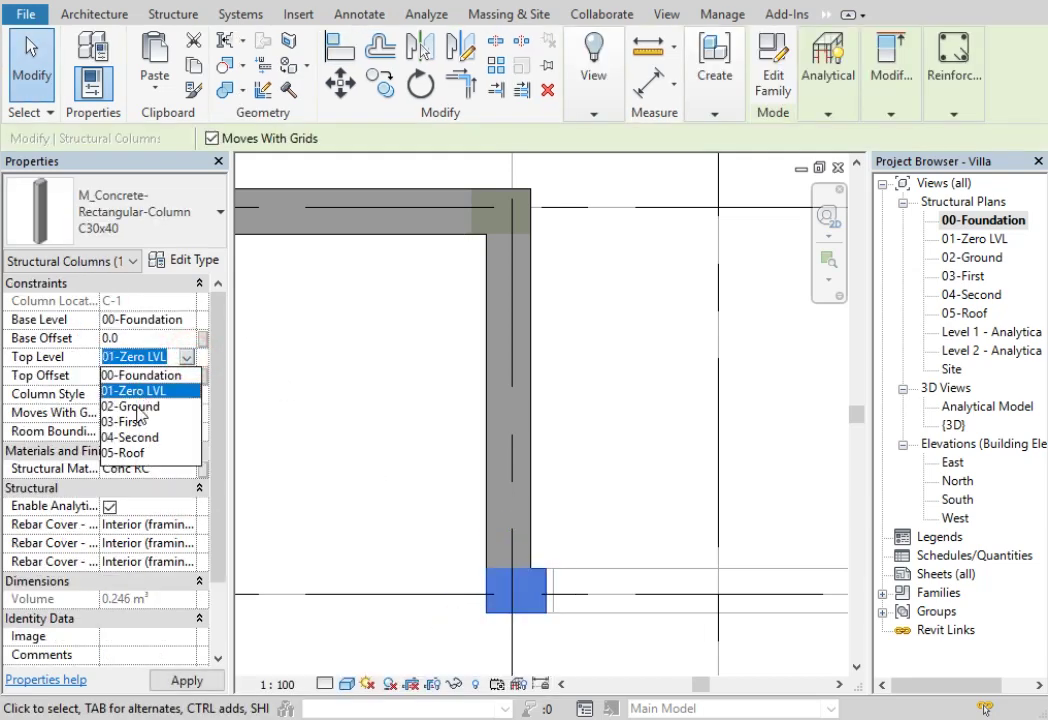
pyautogui.click(140, 407)
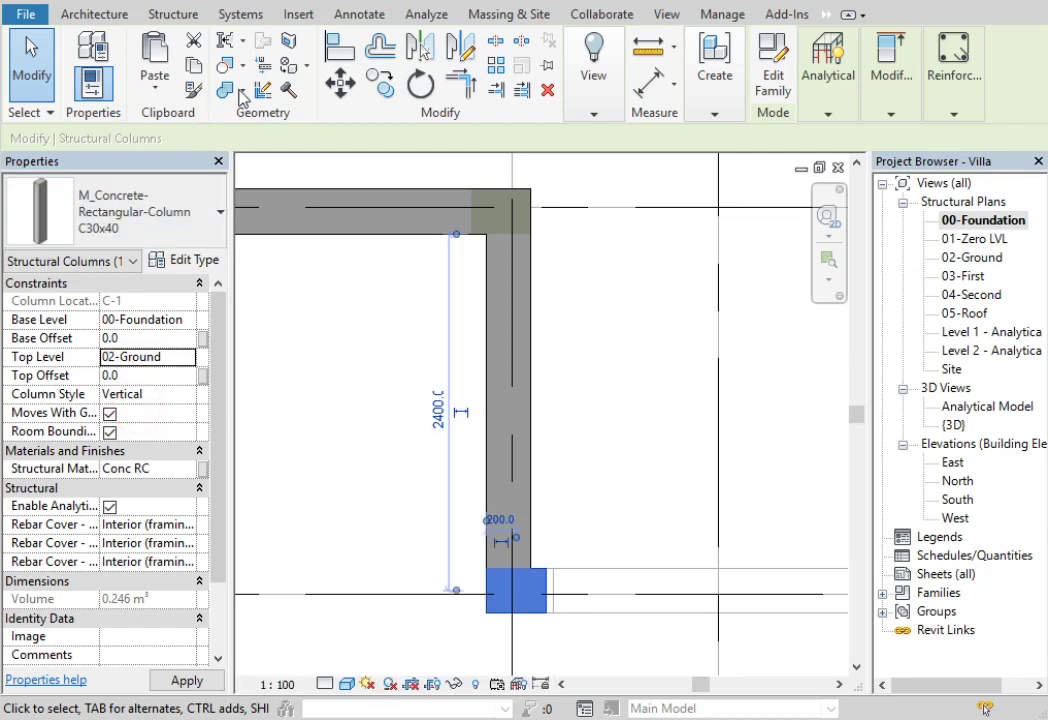
# Step: Paste the column aligned to levels 03-First, 04-Second and 05-Roof
pyautogui.click(155, 88)
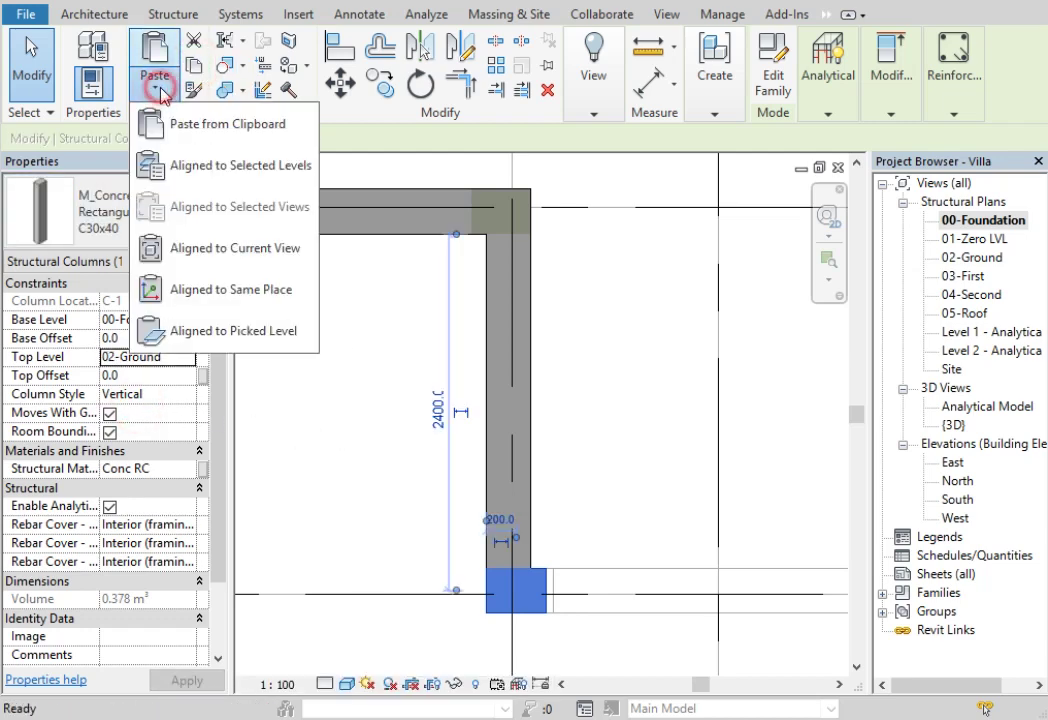
pyautogui.click(212, 165)
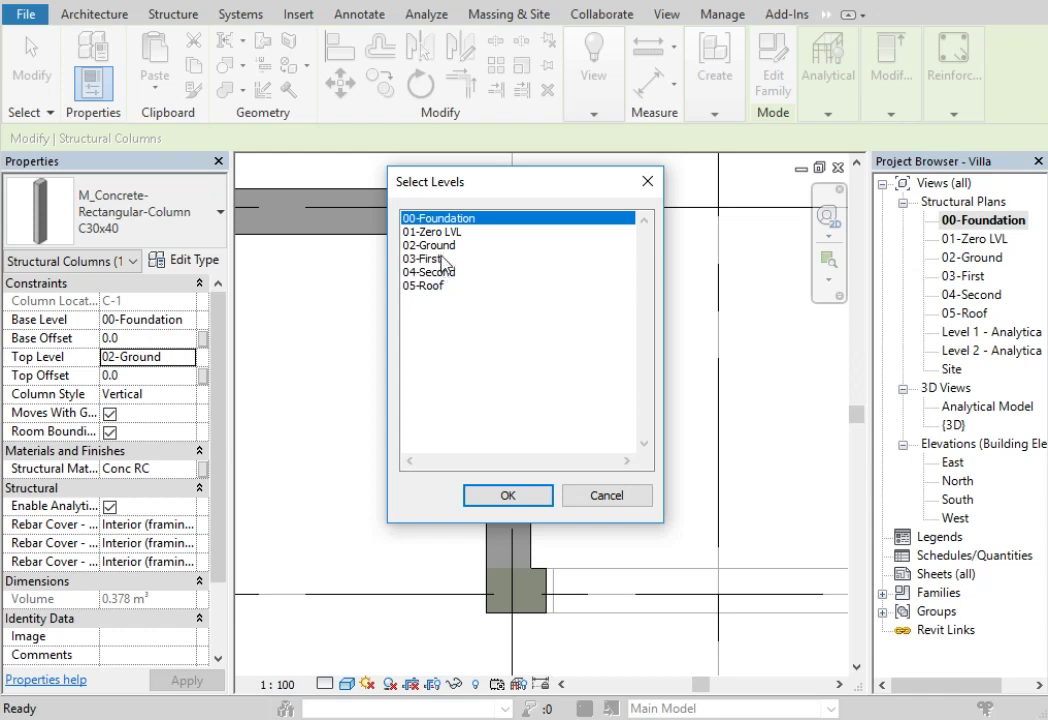
pyautogui.click(444, 272)
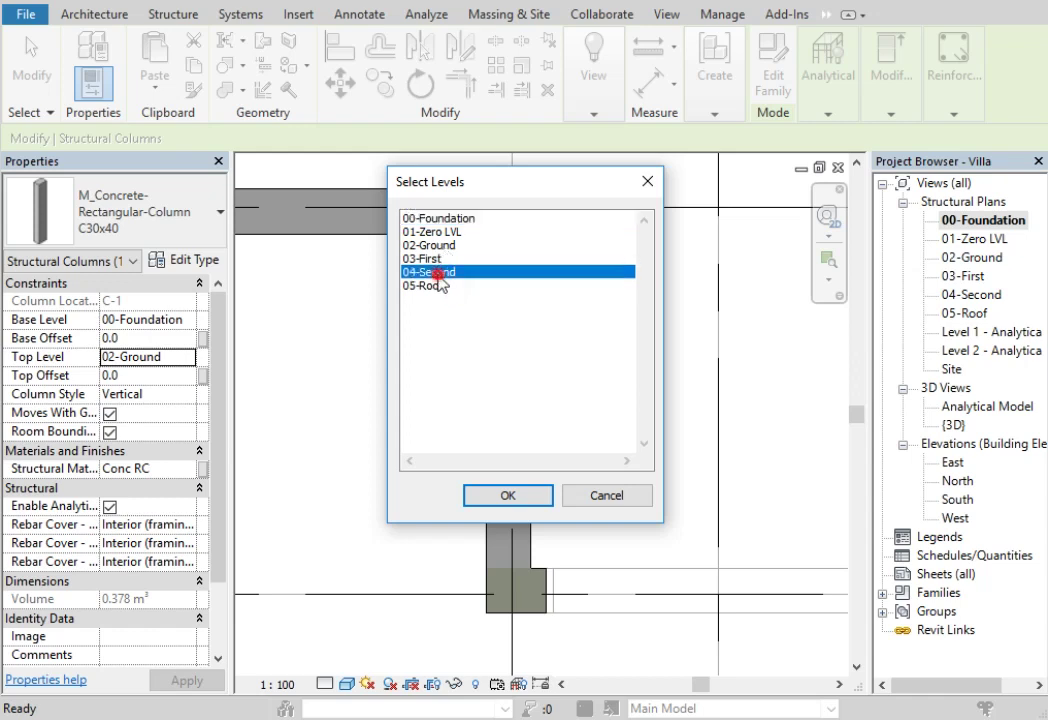
pyautogui.keyDown('shift'); pyautogui.click(444, 261); pyautogui.keyUp('shift')
pyautogui.keyDown('ctrl'); pyautogui.click(443, 287); pyautogui.keyUp('ctrl')
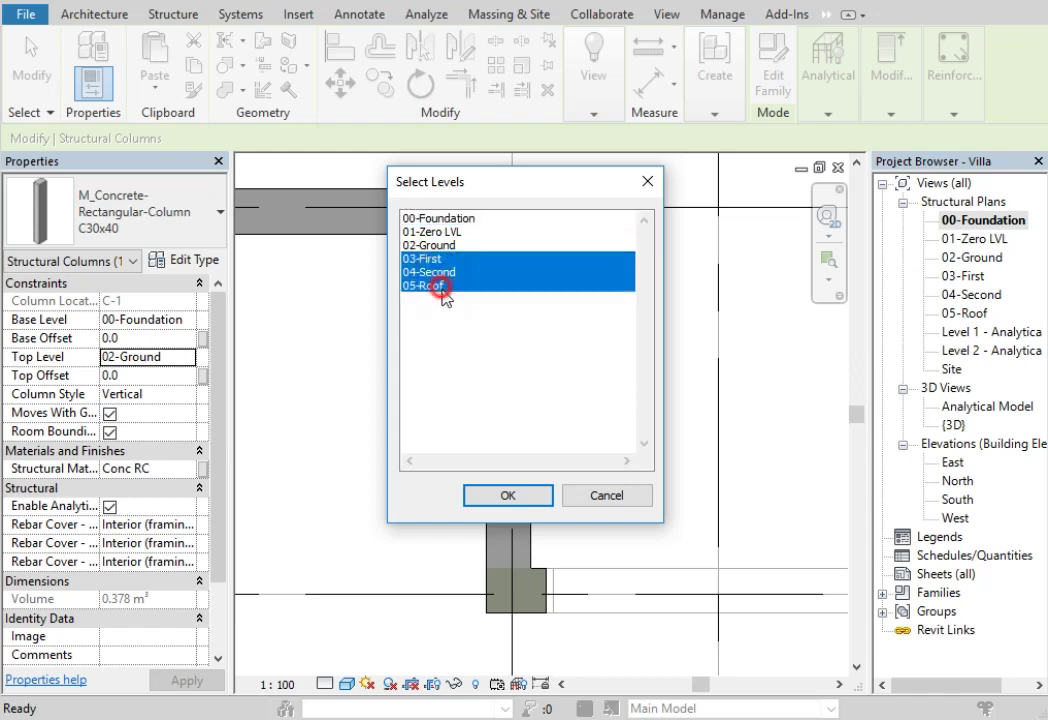
pyautogui.click(513, 496)
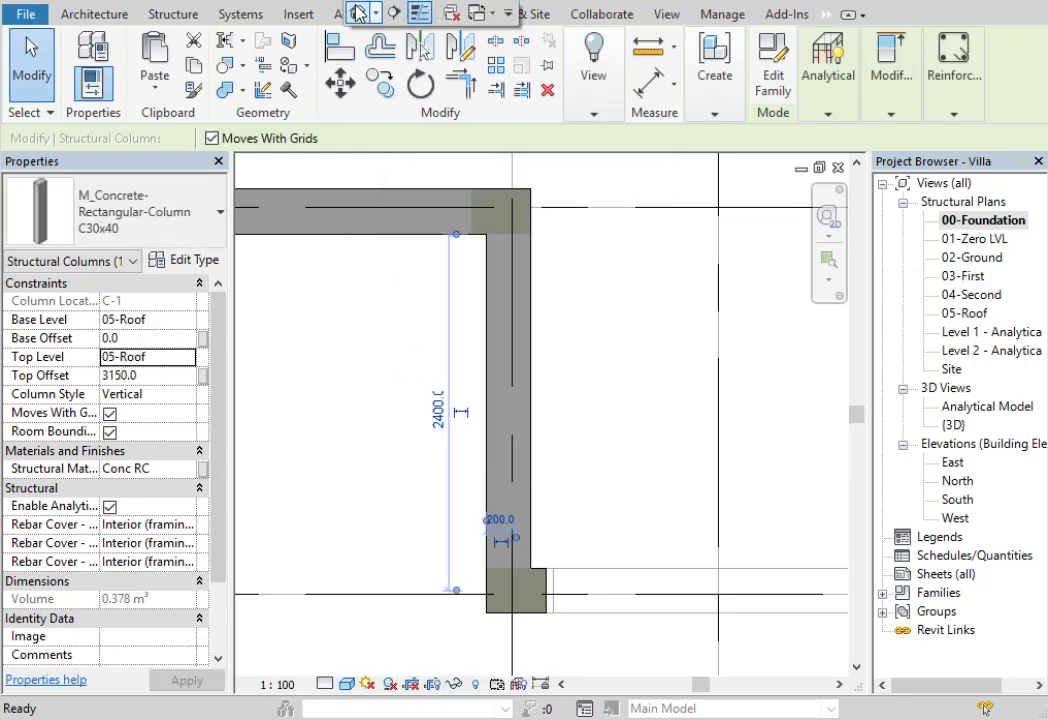
pyautogui.click(357, 13)
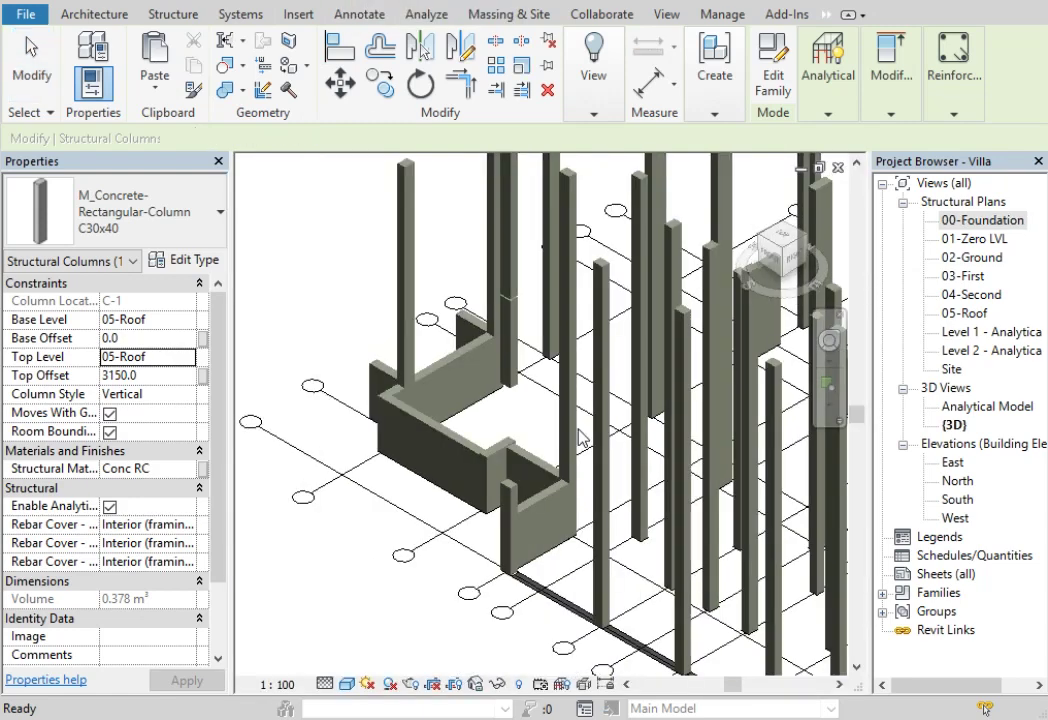
pyautogui.click(581, 437)
pyautogui.scroll(-3, 578, 487)
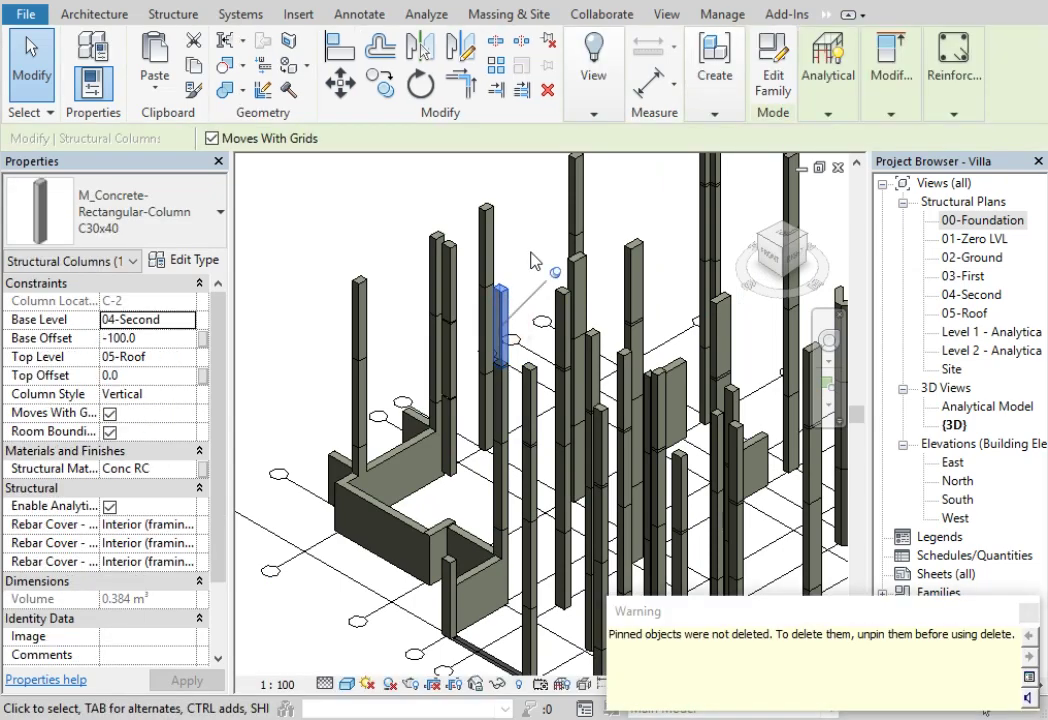
pyautogui.click(1028, 611)
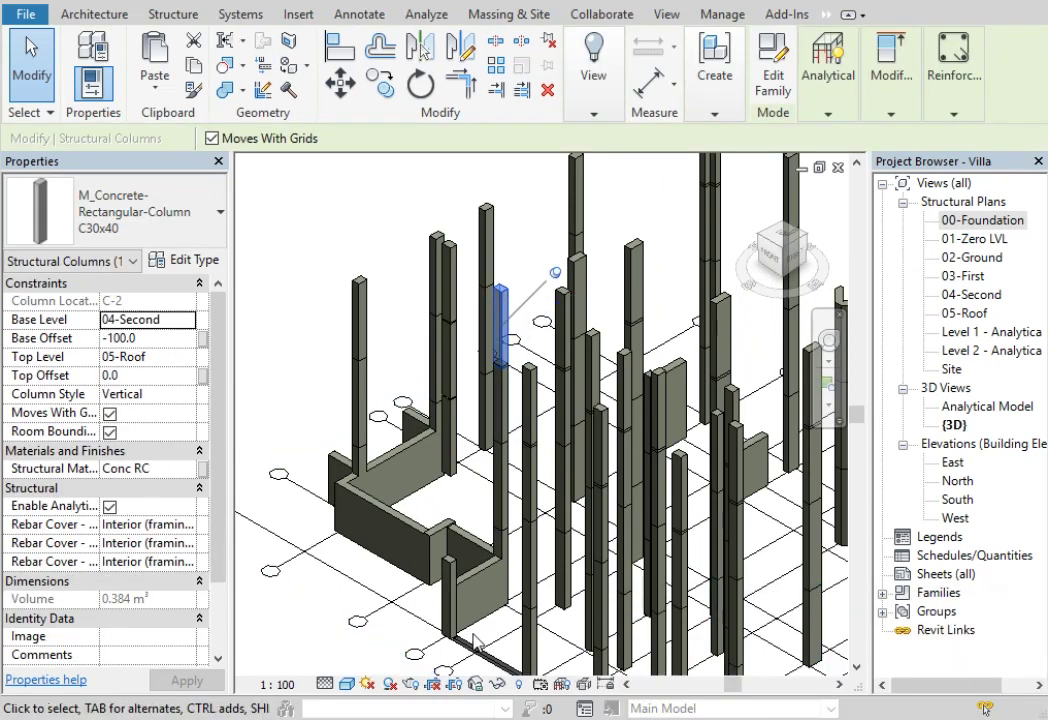
pyautogui.press('Delete')
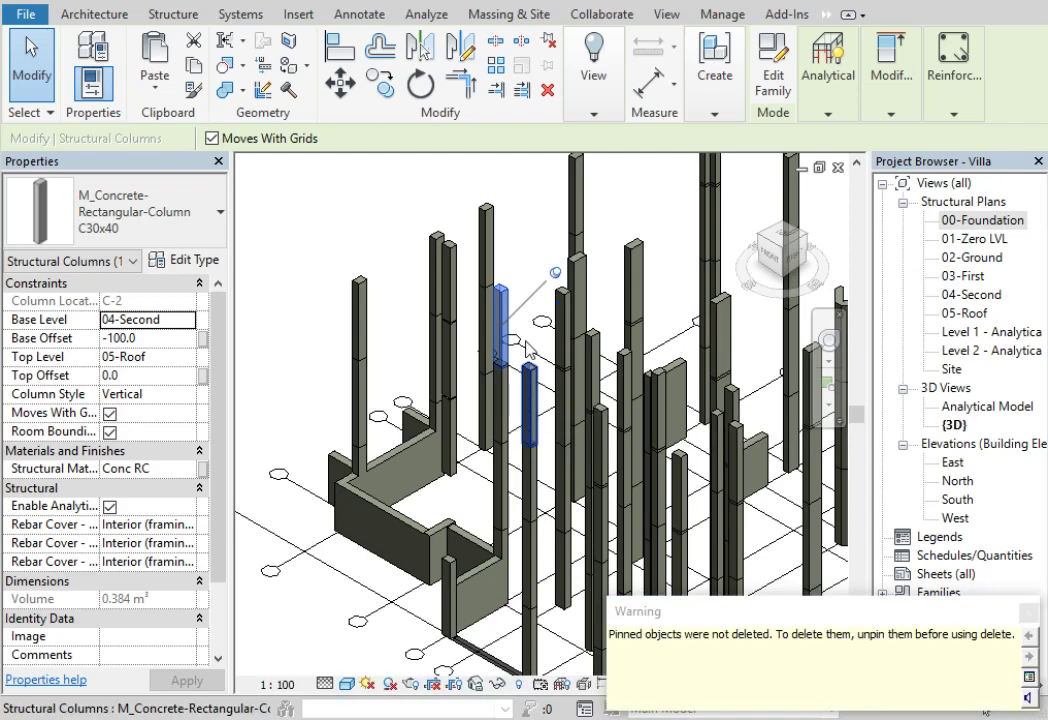
pyautogui.click(519, 224)
pyautogui.scroll(5, 520, 410)
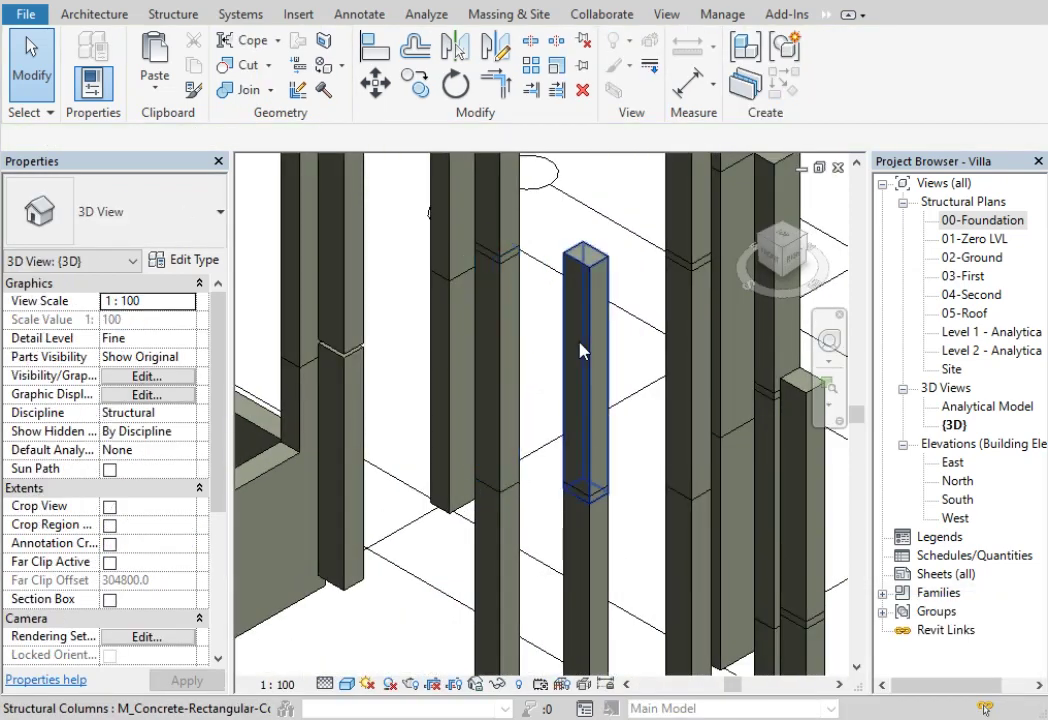
pyautogui.scroll(-3, 540, 339)
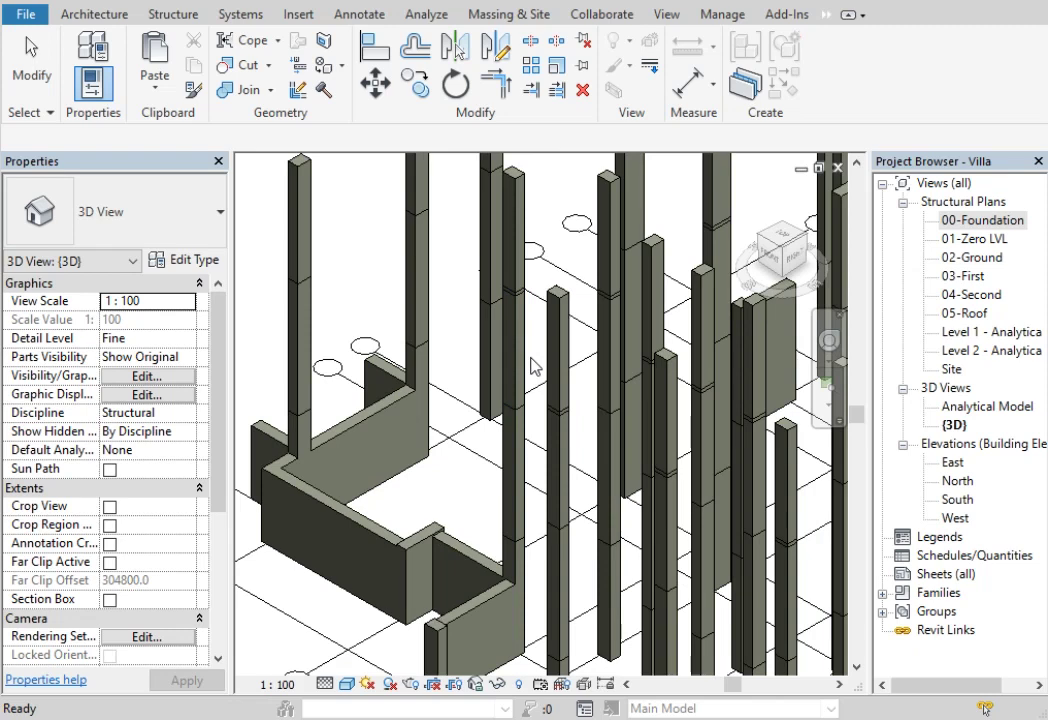
pyautogui.press('Escape')
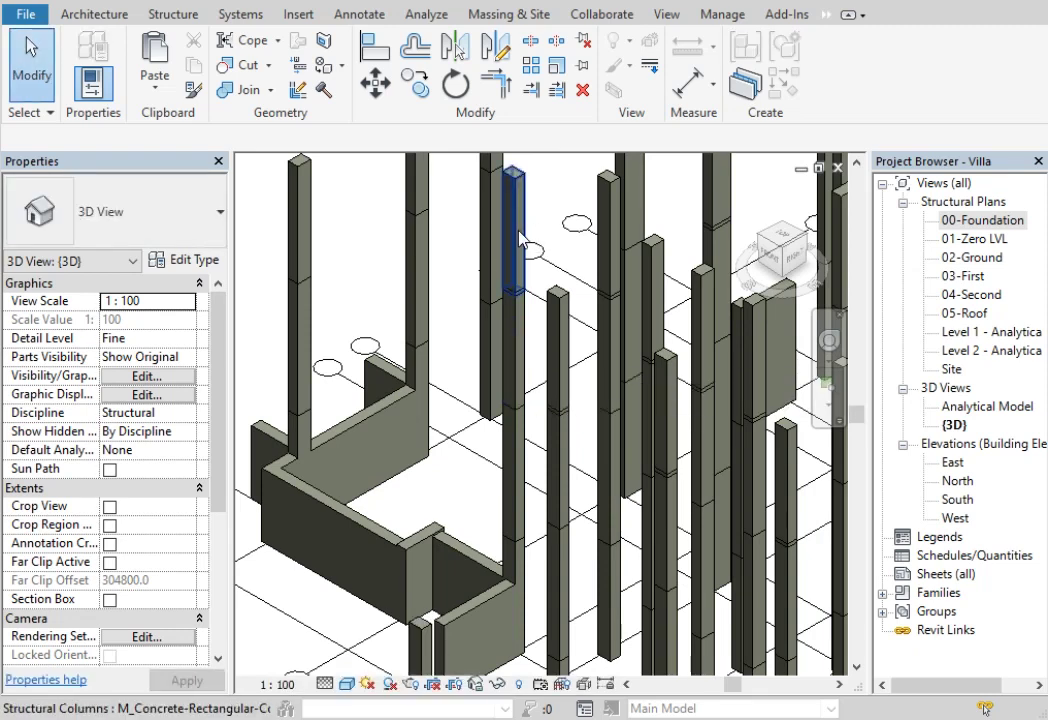
pyautogui.moveTo(537, 295)
pyautogui.keyDown('shift'); pyautogui.mouseDown(button='middle')
pyautogui.moveTo(463, 357)
pyautogui.moveTo(510, 225)
pyautogui.mouseUp(button='middle'); pyautogui.keyUp('shift')
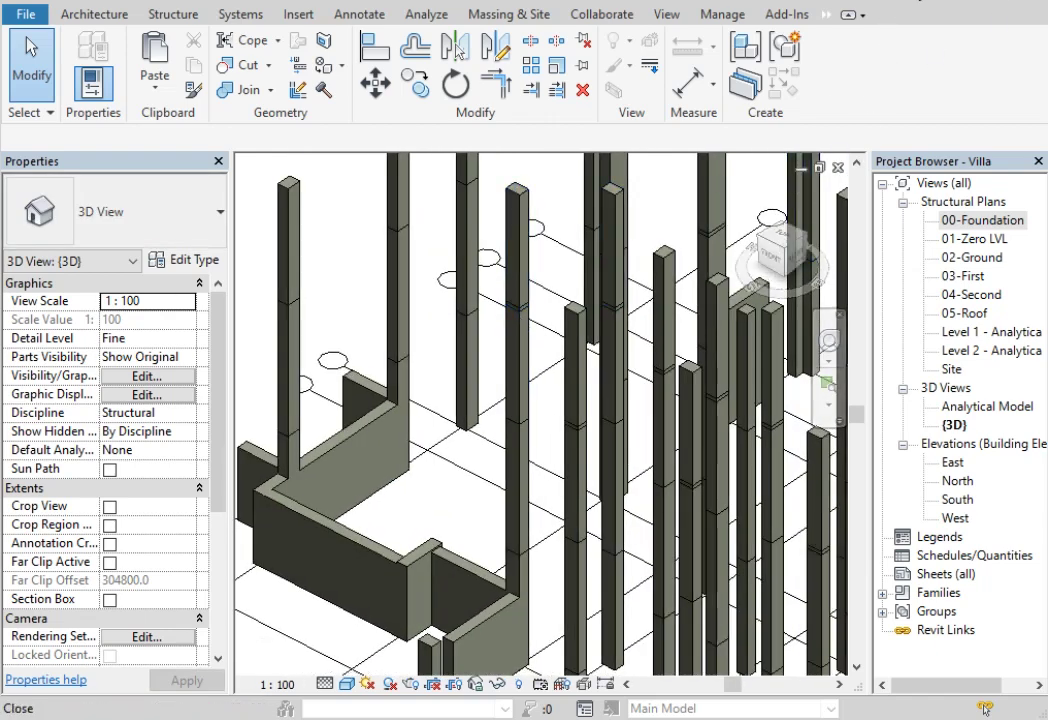
pyautogui.click(838, 167)
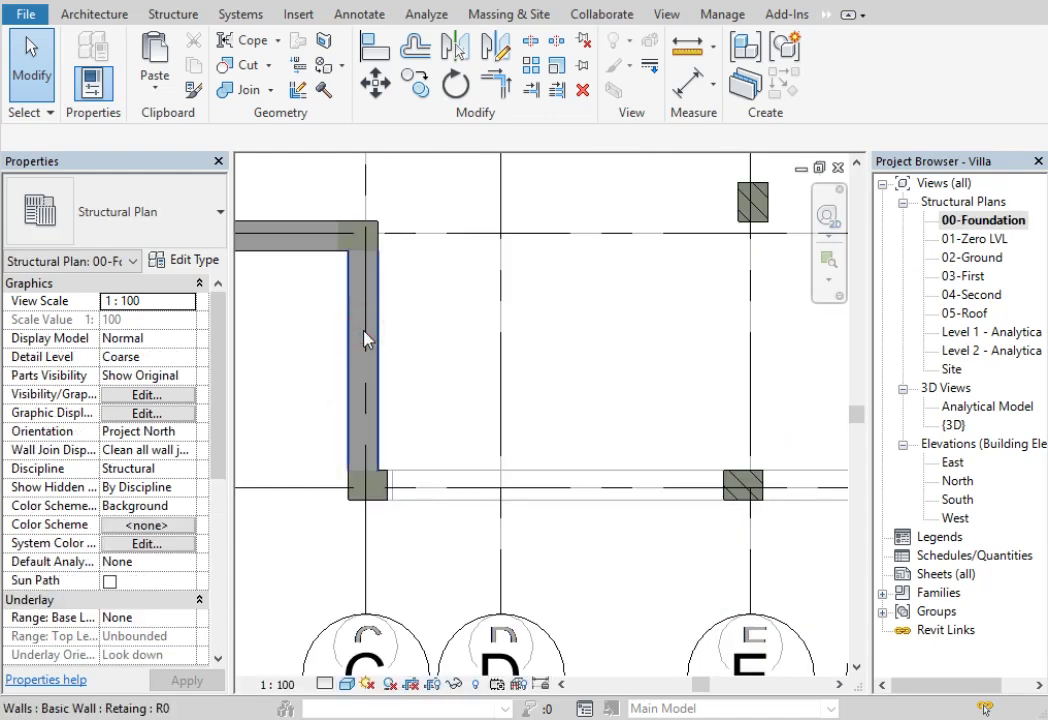
# Step: Draw a same-type retaining wall along grid 1 from the corner at grid C to grid E
pyautogui.click(390, 331)
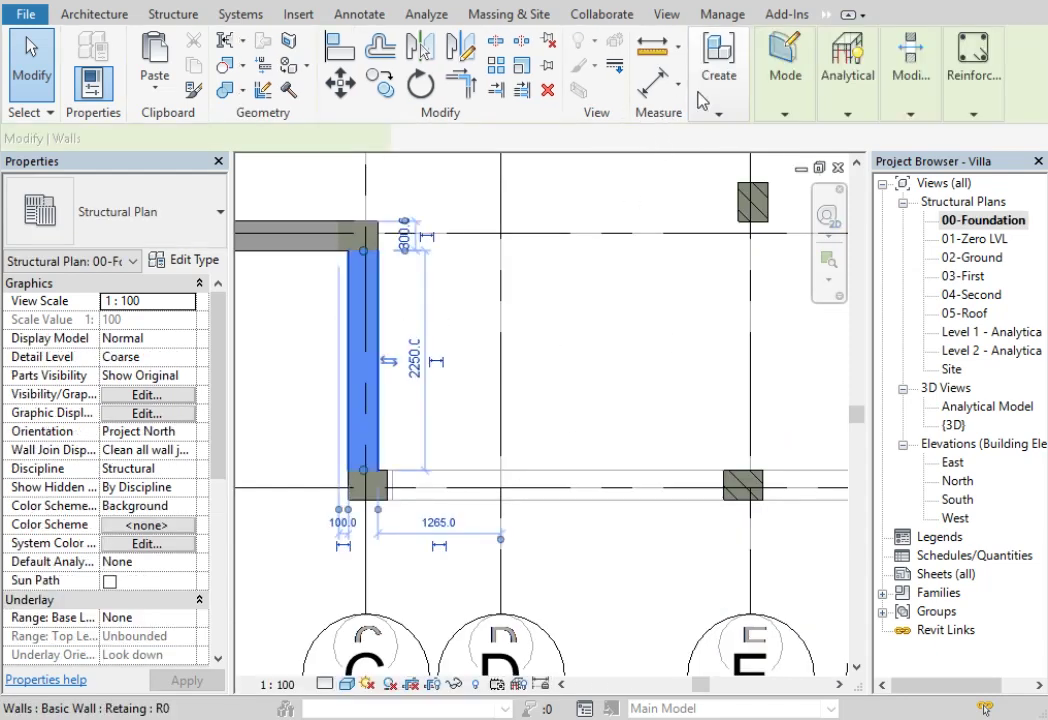
pyautogui.click(718, 80)
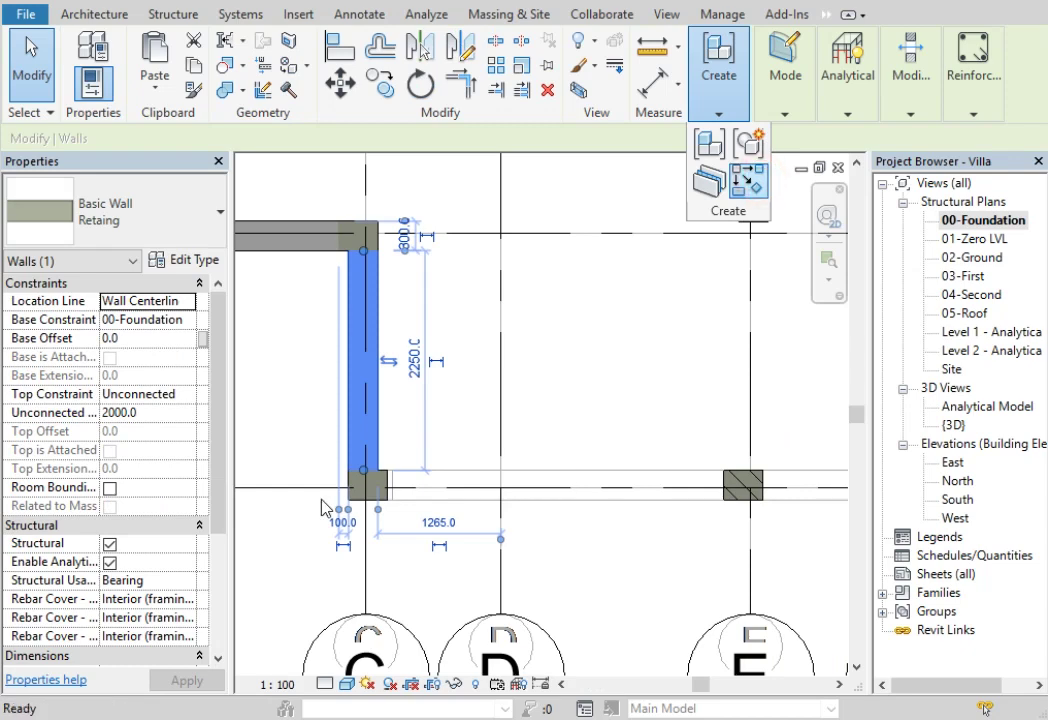
pyautogui.press('c')
pyautogui.press('s')
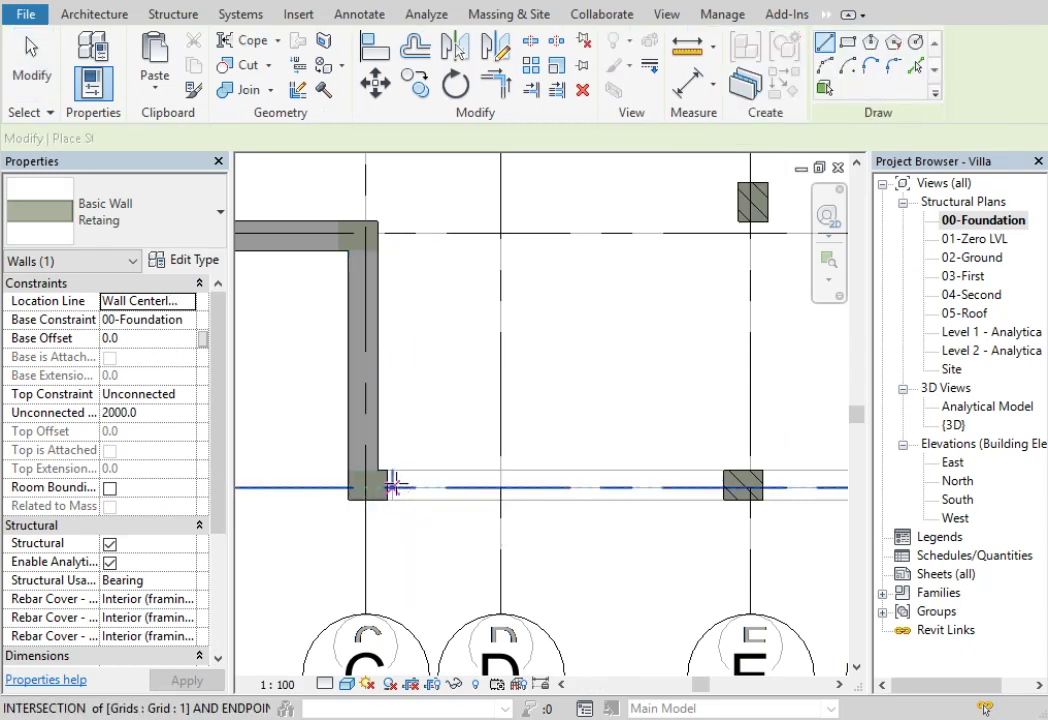
pyautogui.scroll(2, 398, 487)
pyautogui.scroll(2, 398, 487)
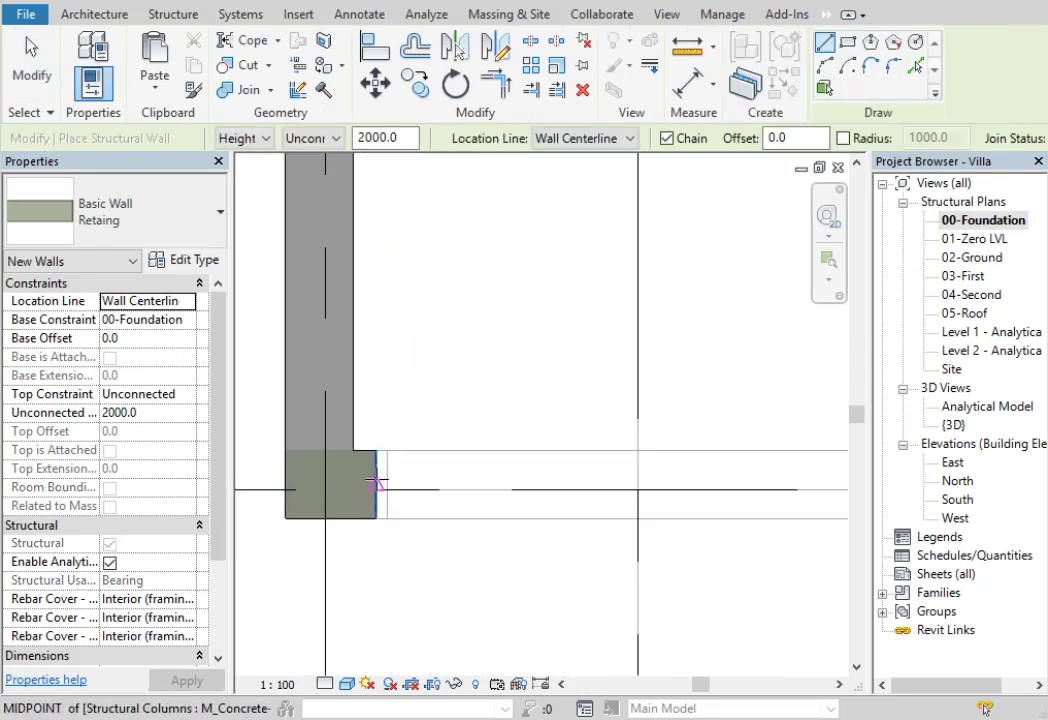
pyautogui.click(384, 488)
pyautogui.scroll(-2, 410, 480)
pyautogui.scroll(-2, 550, 487)
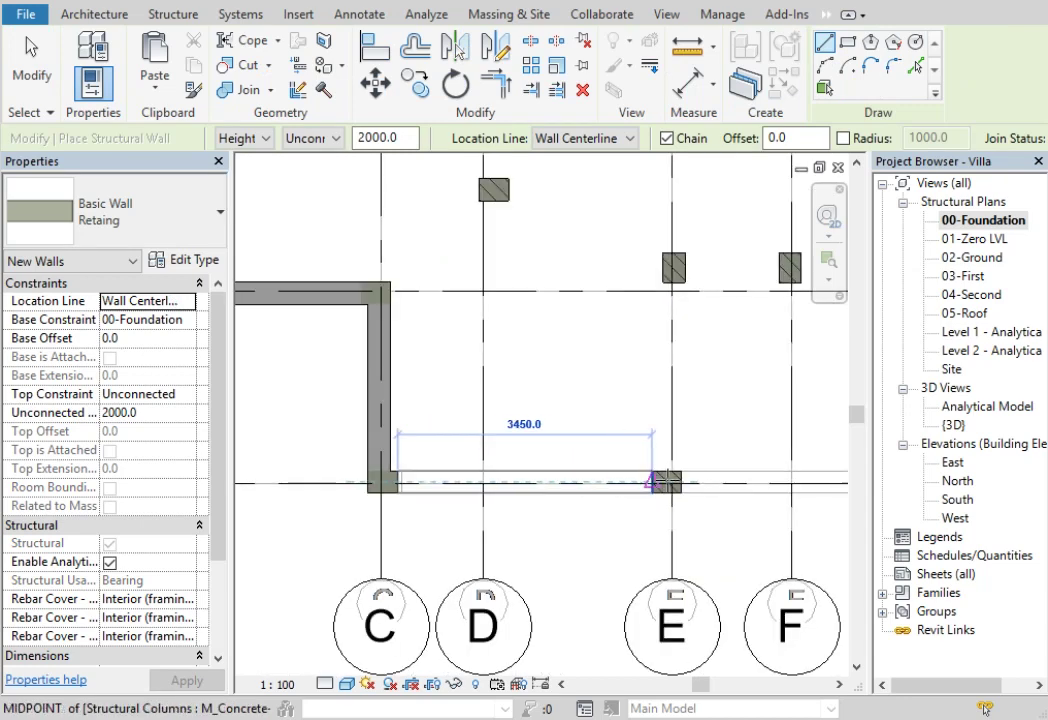
pyautogui.click(667, 484)
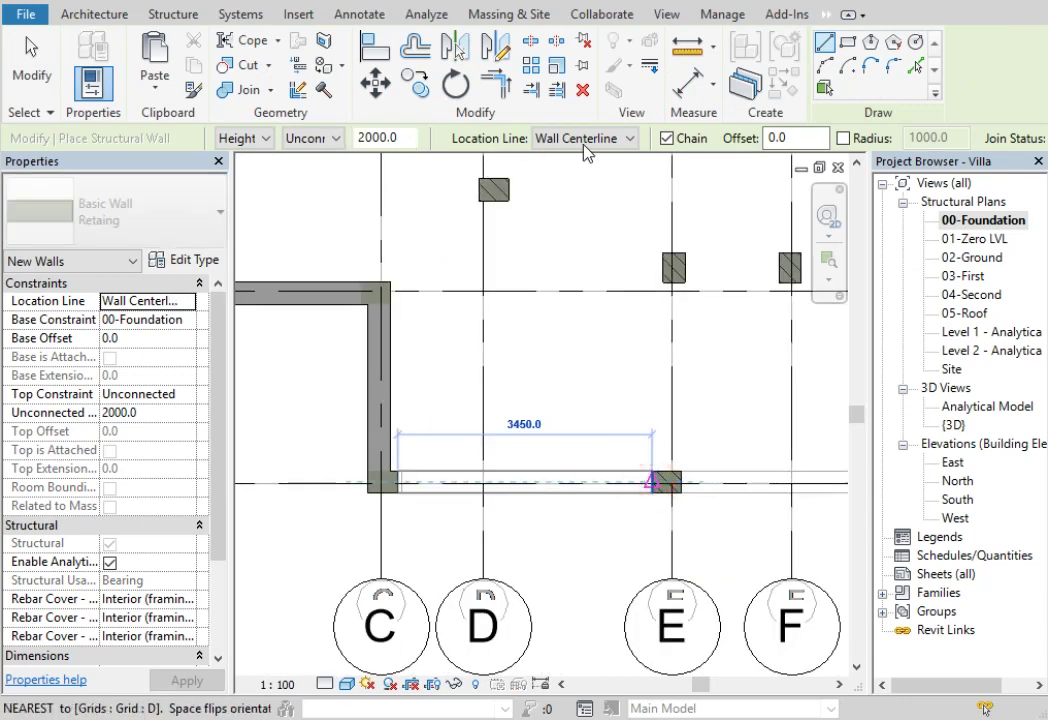
pyautogui.rightClick(624, 279)
pyautogui.click(678, 292)
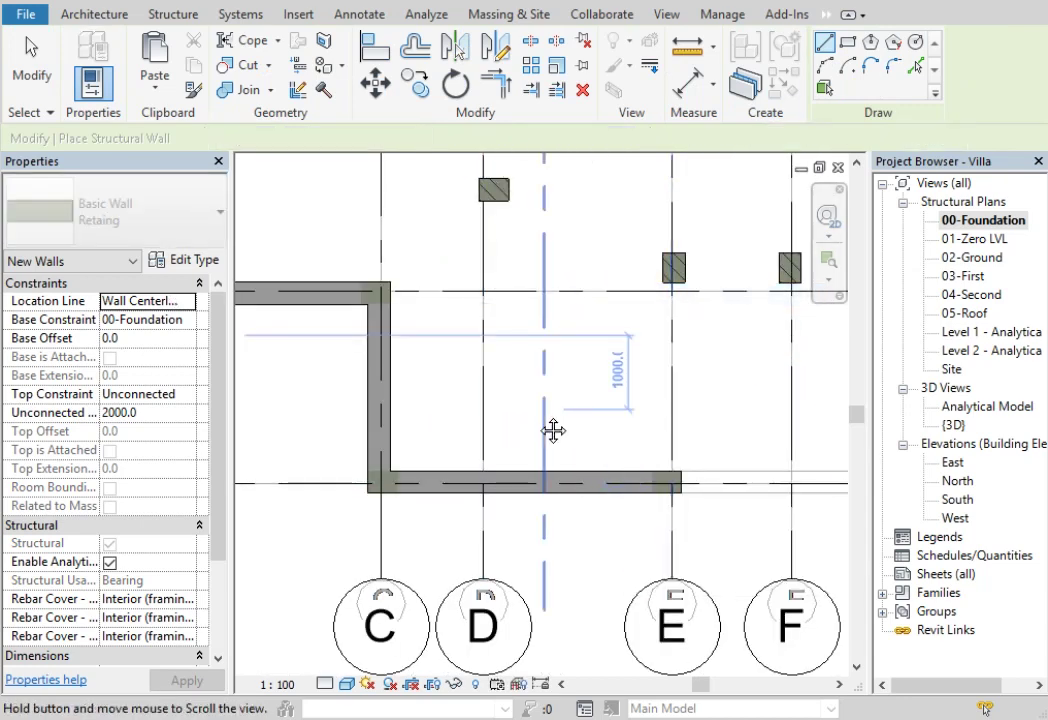
# Step: Add another wall segment from that wall's end to grid F
pyautogui.moveTo(554, 428); pyautogui.dragTo(538, 413, button='middle')
pyautogui.scroll(-2, 538, 413)
pyautogui.scroll(3, 577, 506)
pyautogui.scroll(1, 574, 470)
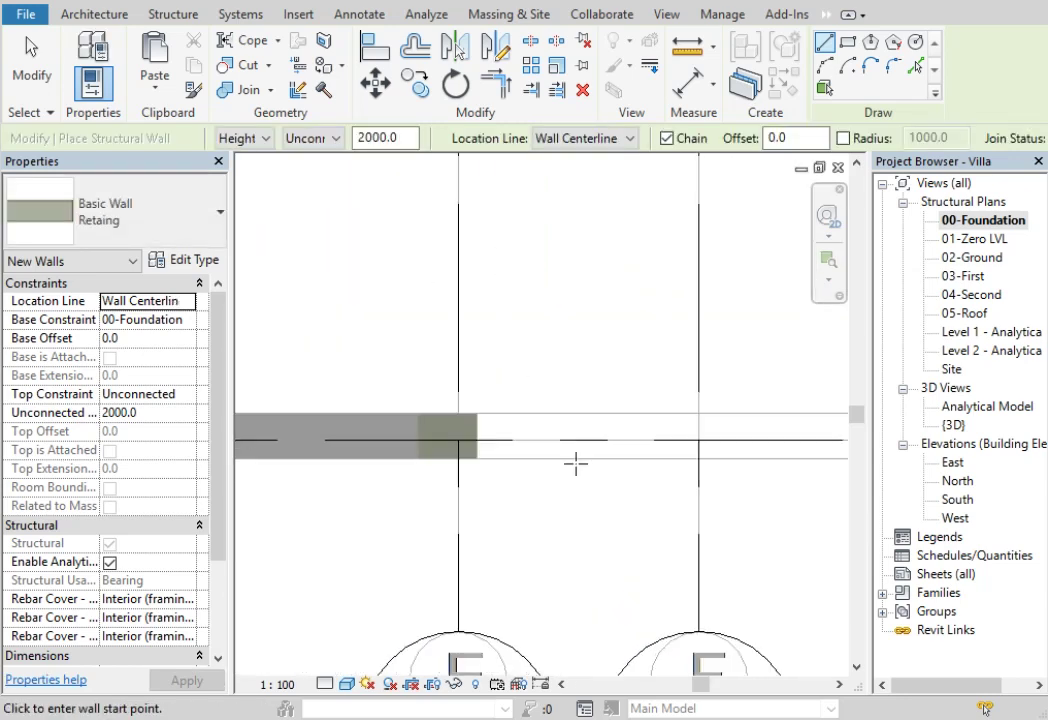
pyautogui.click(477, 436)
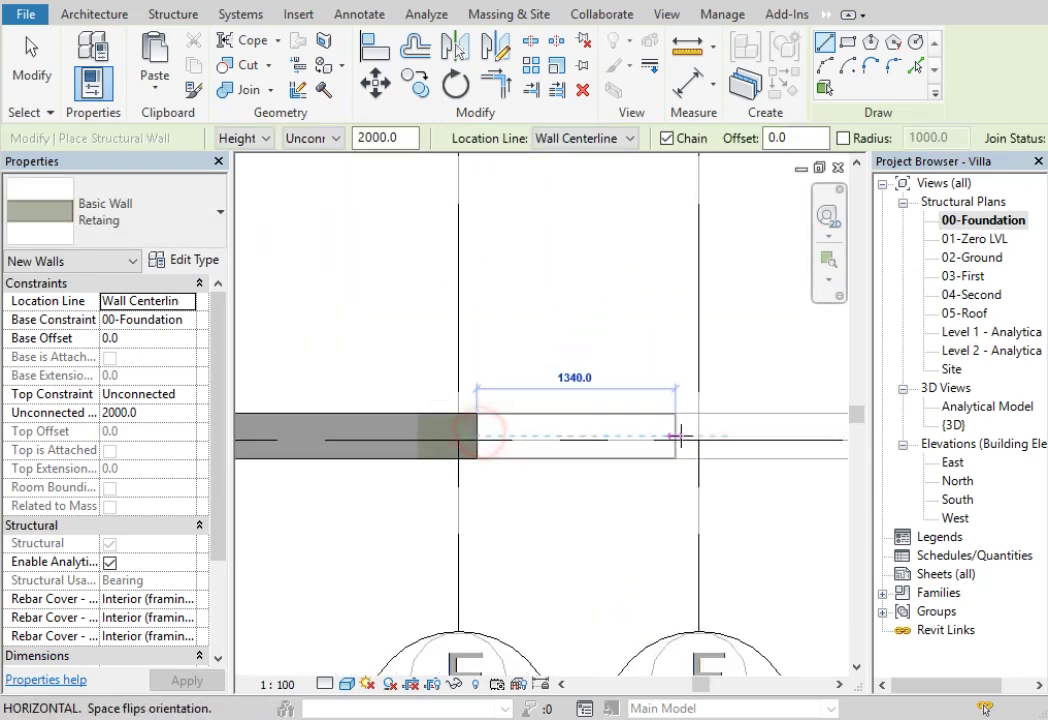
pyautogui.click(697, 436)
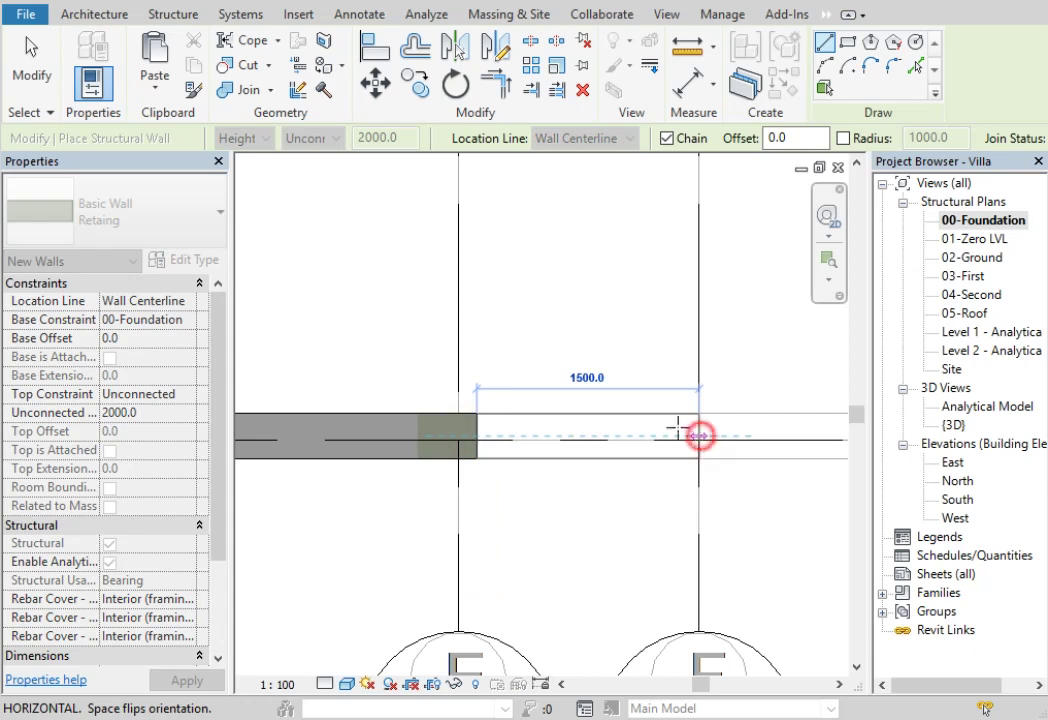
pyautogui.press('Escape')
pyautogui.press('Escape')
# Step: Align the new wall's end to grid F
pyautogui.press('a')
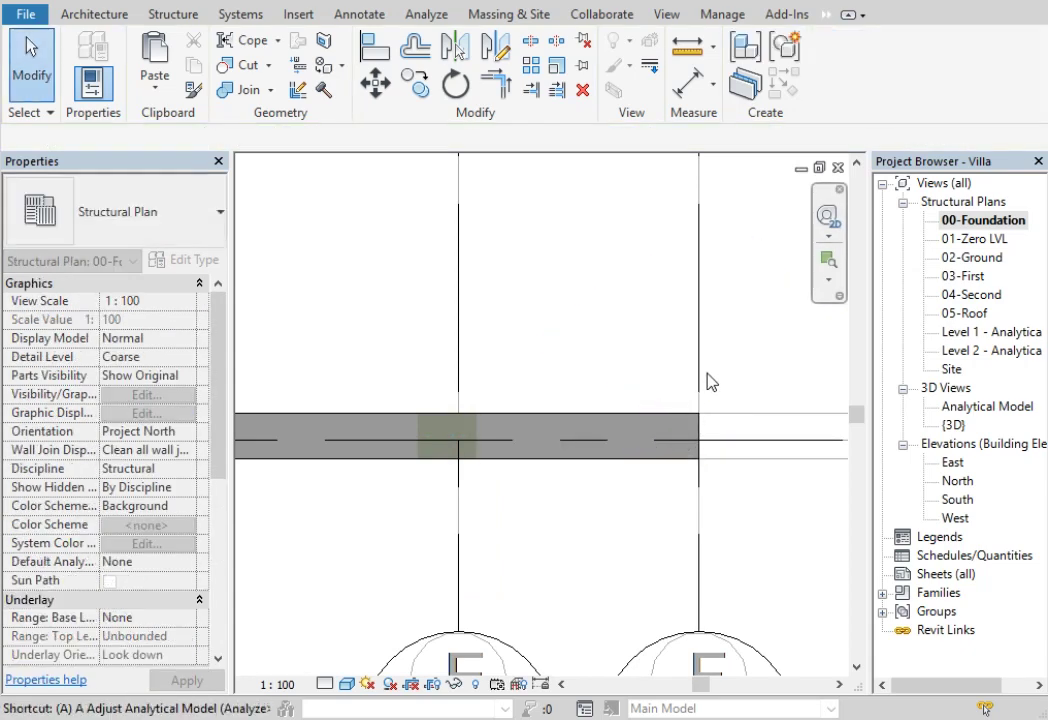
pyautogui.press('l')
pyautogui.click(698, 327)
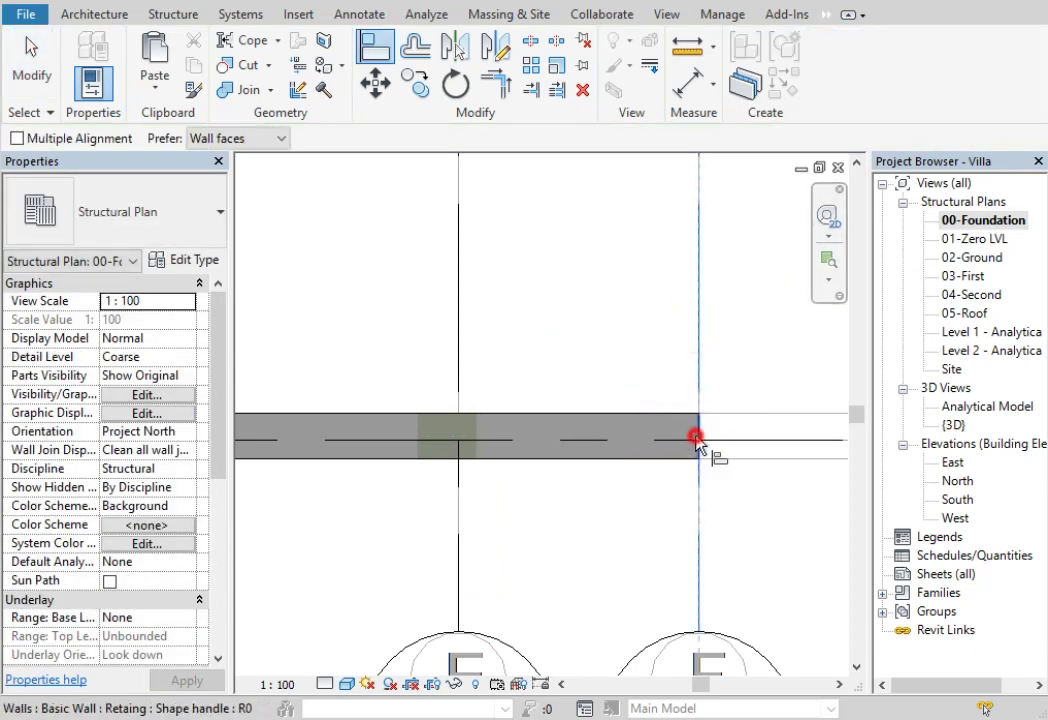
pyautogui.click(696, 443)
pyautogui.press('Escape')
pyautogui.press('Escape')
pyautogui.scroll(-2, 646, 529)
pyautogui.scroll(-2, 646, 529)
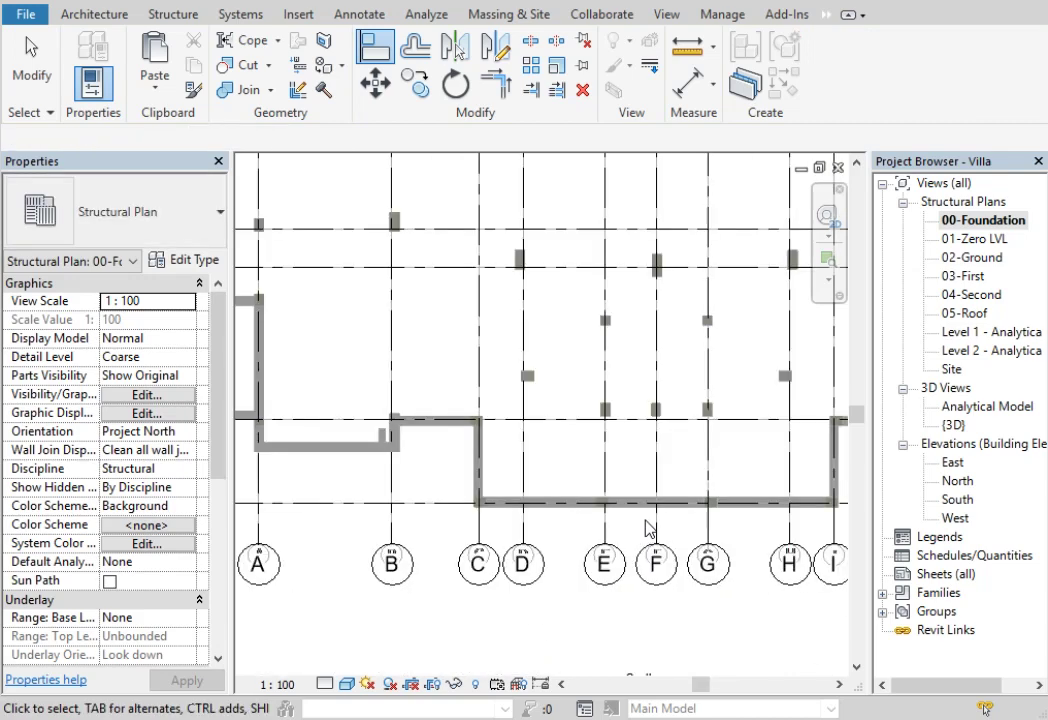
pyautogui.press('Escape')
# Step: Select all instances of the retaining wall in the view
pyautogui.click(637, 499)
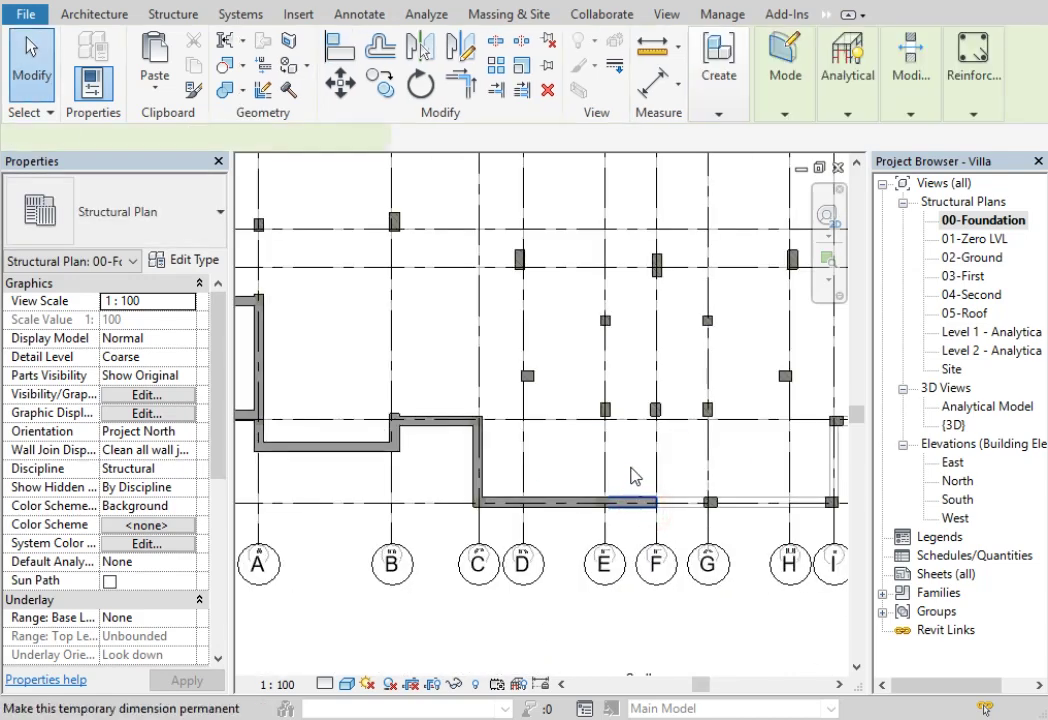
pyautogui.rightClick(637, 499)
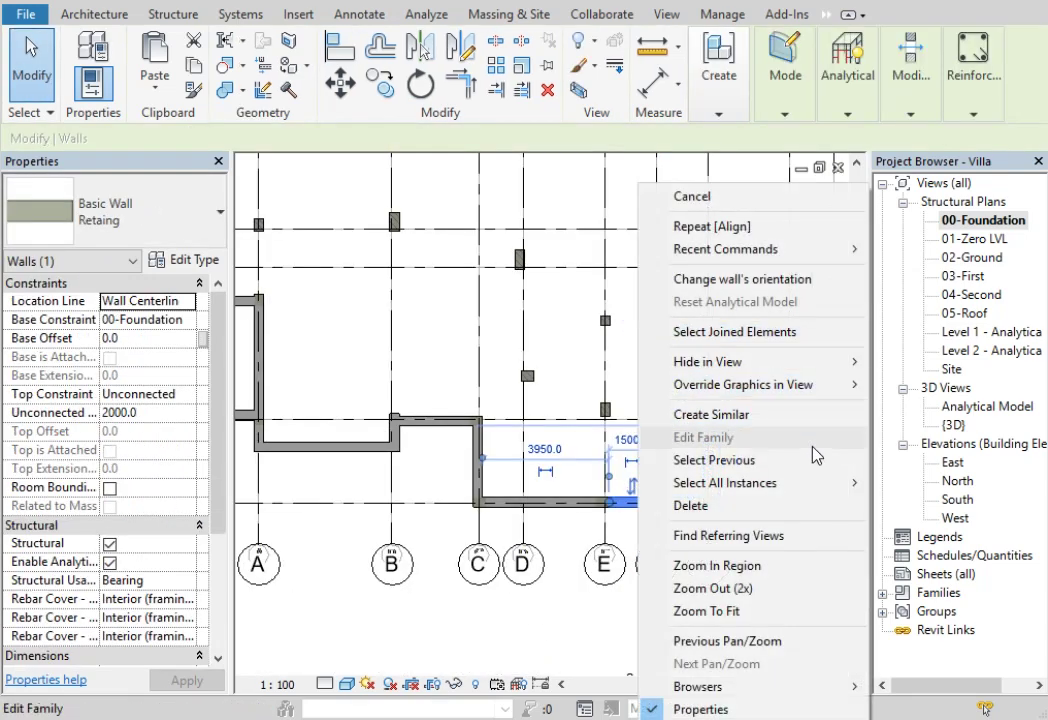
pyautogui.moveTo(725, 483)
pyautogui.click(890, 485)
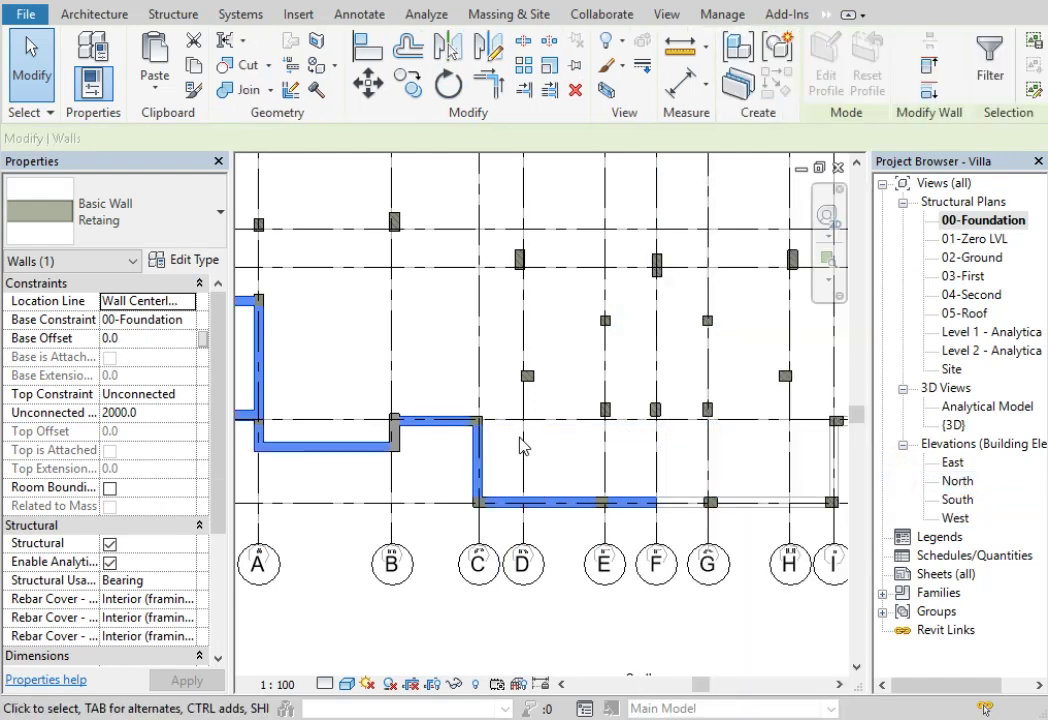
pyautogui.scroll(-2, 521, 446)
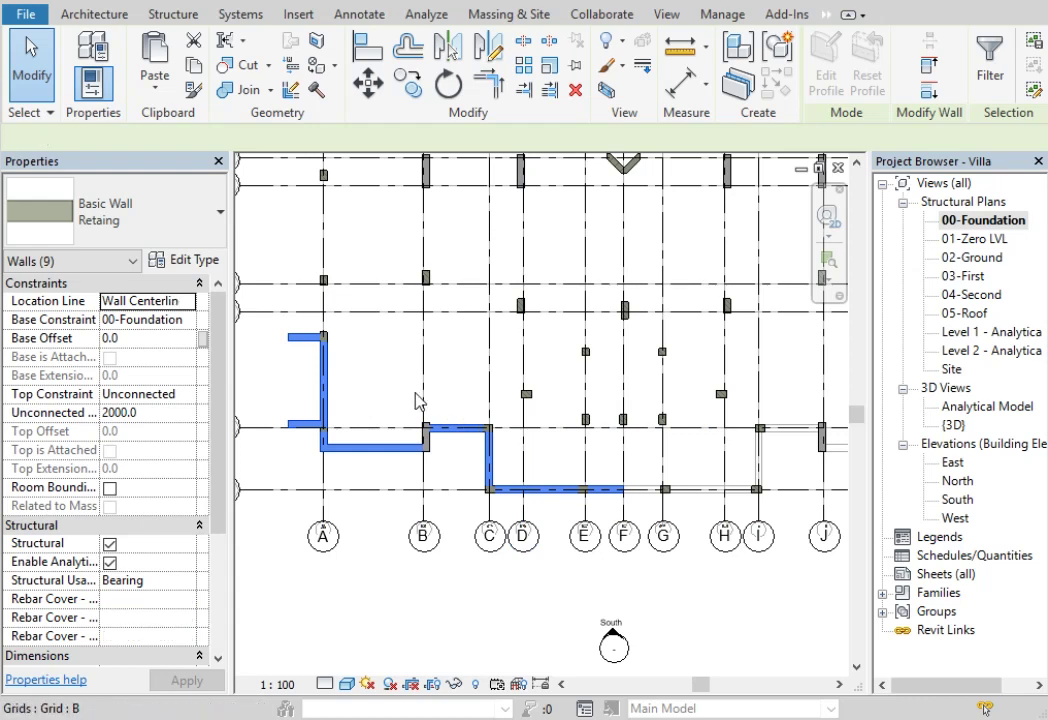
pyautogui.scroll(-1, 418, 400)
pyautogui.scroll(-1, 460, 330)
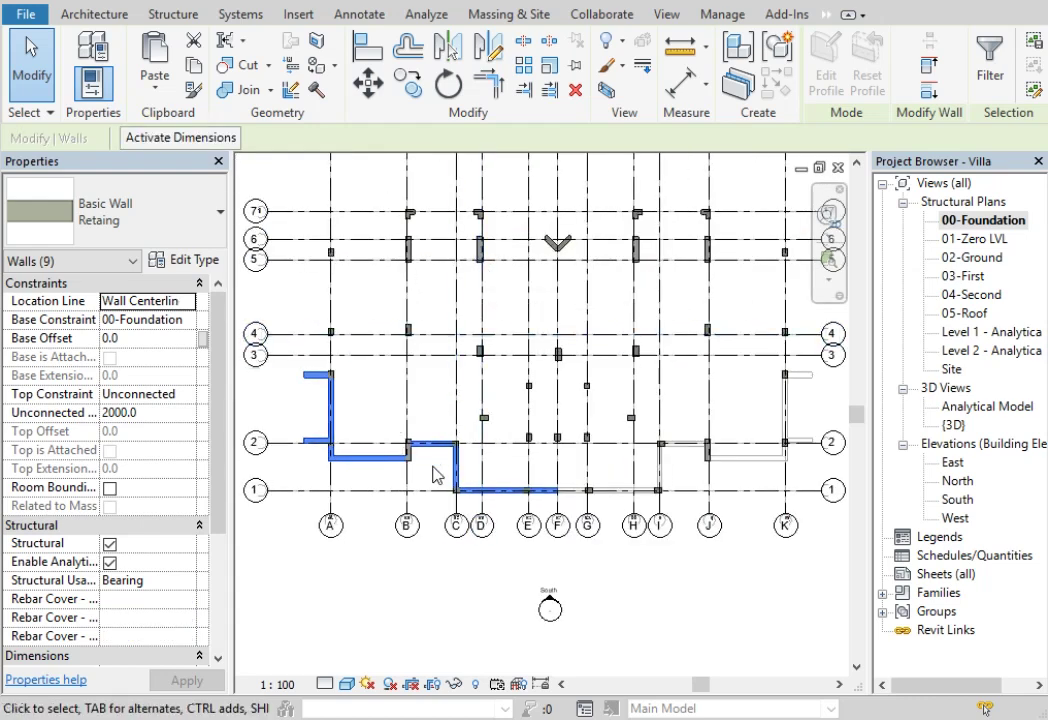
# Step: Mirror-copy the selected retaining walls across grid F
pyautogui.click(447, 45)
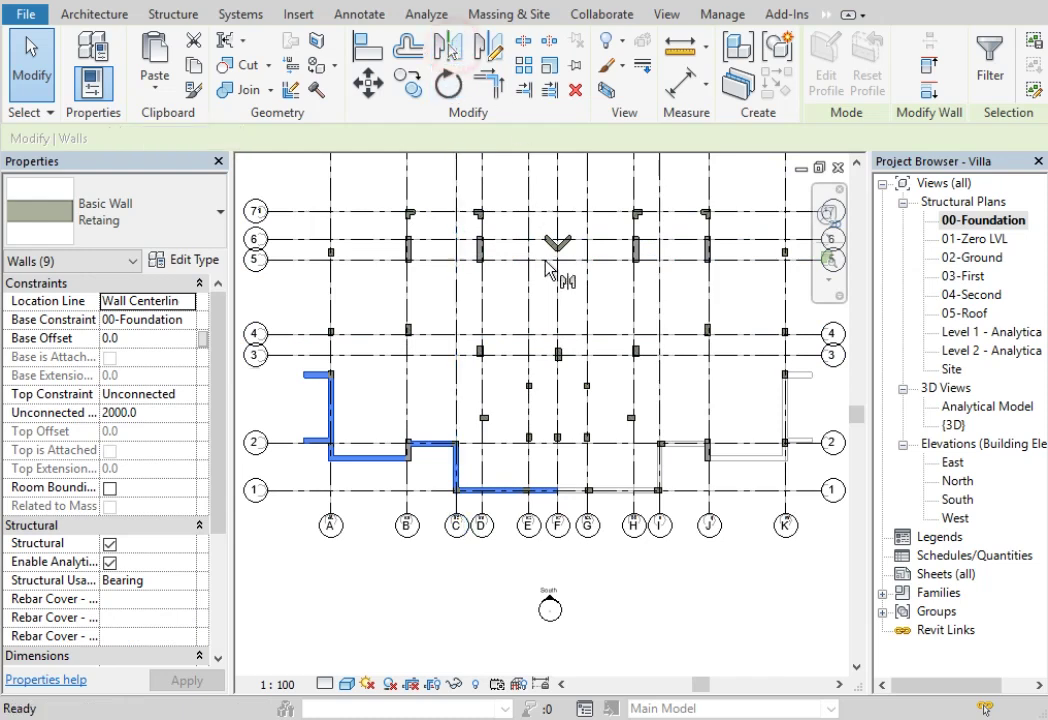
pyautogui.click(562, 290)
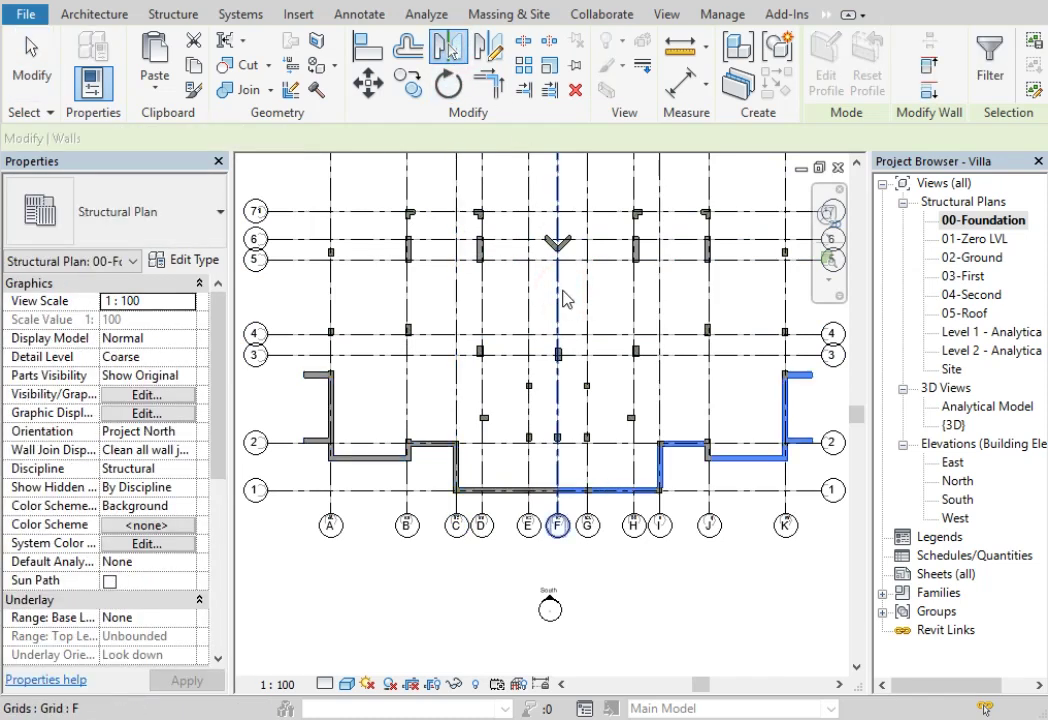
pyautogui.click(618, 580)
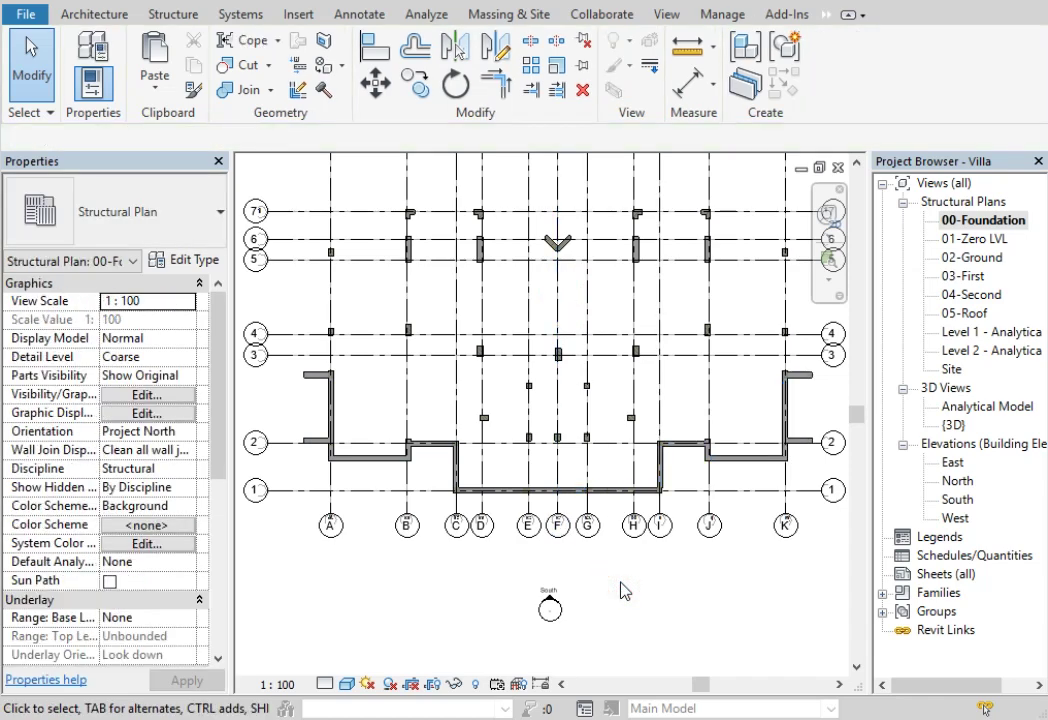
pyautogui.moveTo(462, 304); pyautogui.dragTo(434, 391, button='middle')
pyautogui.moveTo(353, 377); pyautogui.dragTo(500, 332)
pyautogui.keyDown('ctrl'); pyautogui.moveTo(595, 295); pyautogui.dragTo(700, 360); pyautogui.keyUp('ctrl')
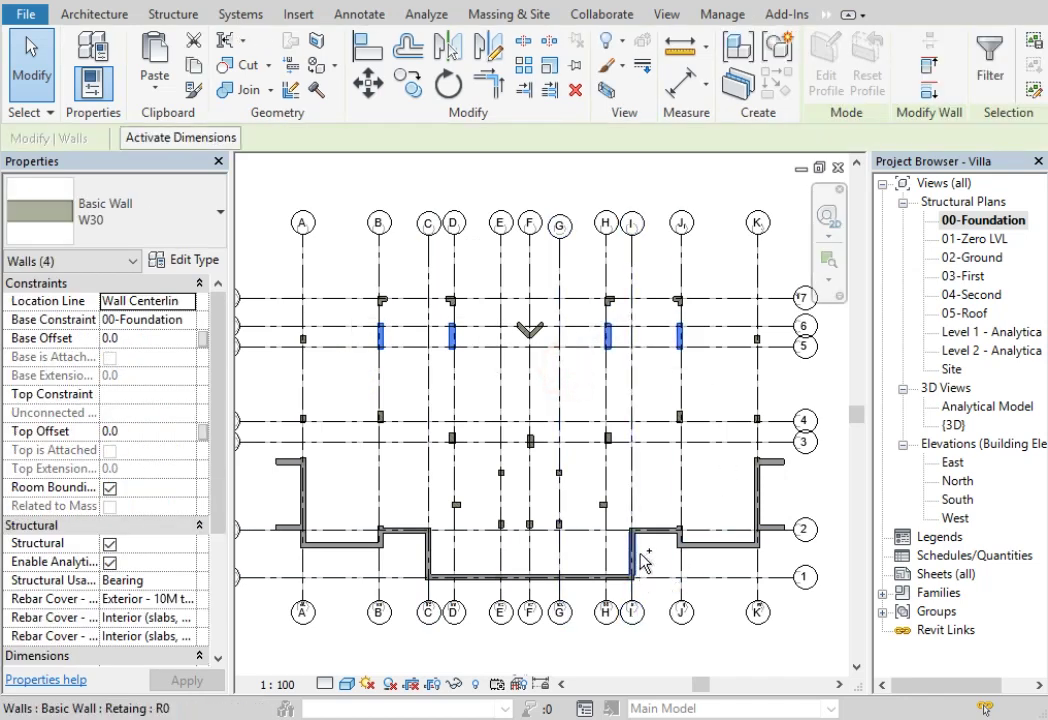
pyautogui.scroll(2, 645, 565)
pyautogui.scroll(3, 648, 578)
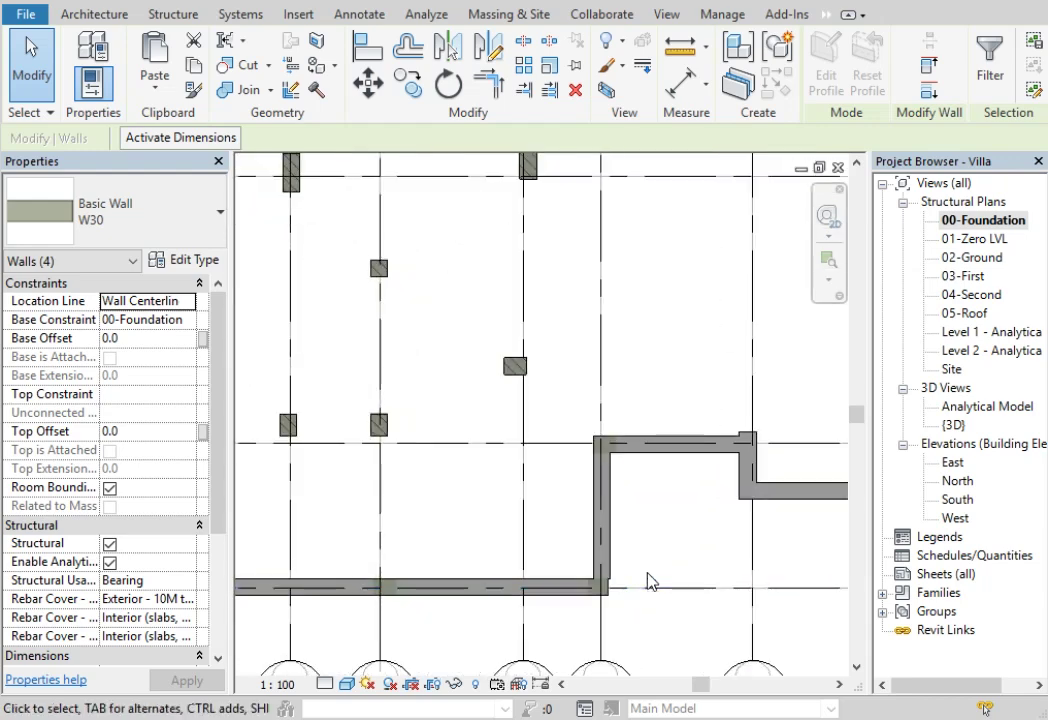
pyautogui.scroll(-2, 648, 580)
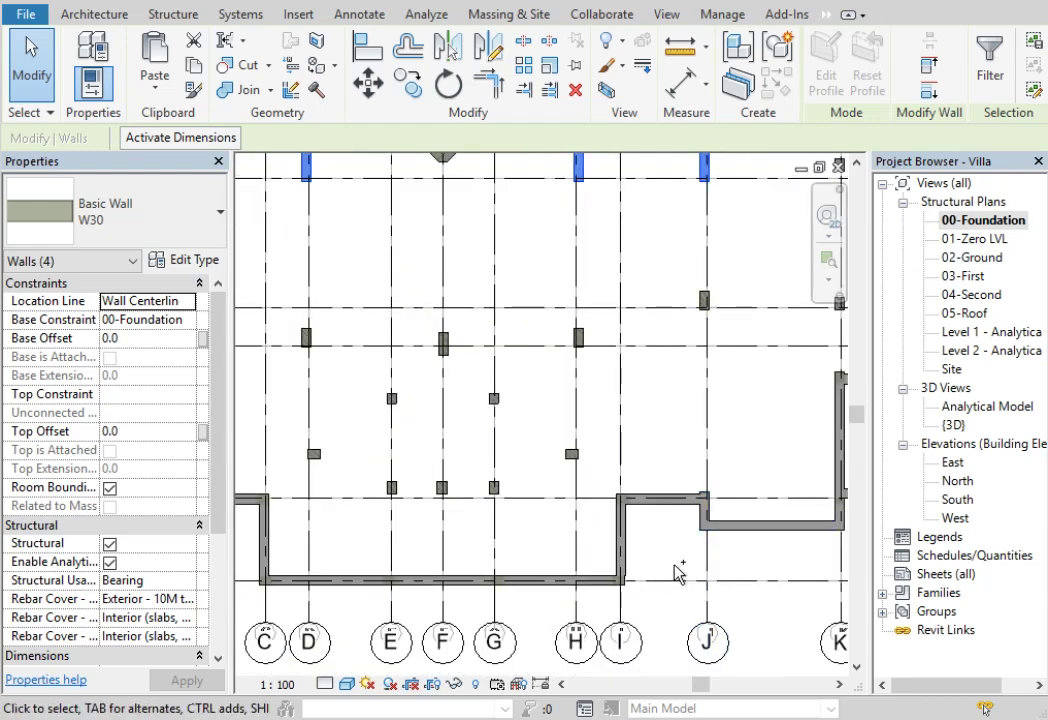
pyautogui.keyDown('ctrl'); pyautogui.click(707, 503); pyautogui.keyUp('ctrl')
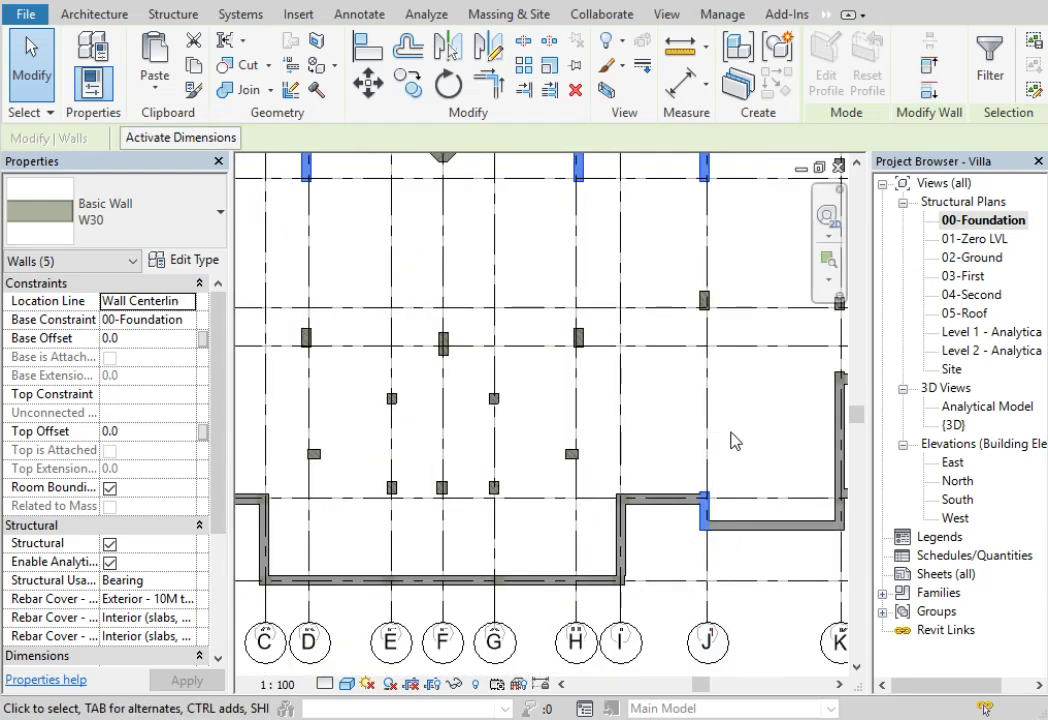
pyautogui.scroll(-1, 708, 445)
pyautogui.press('Escape')
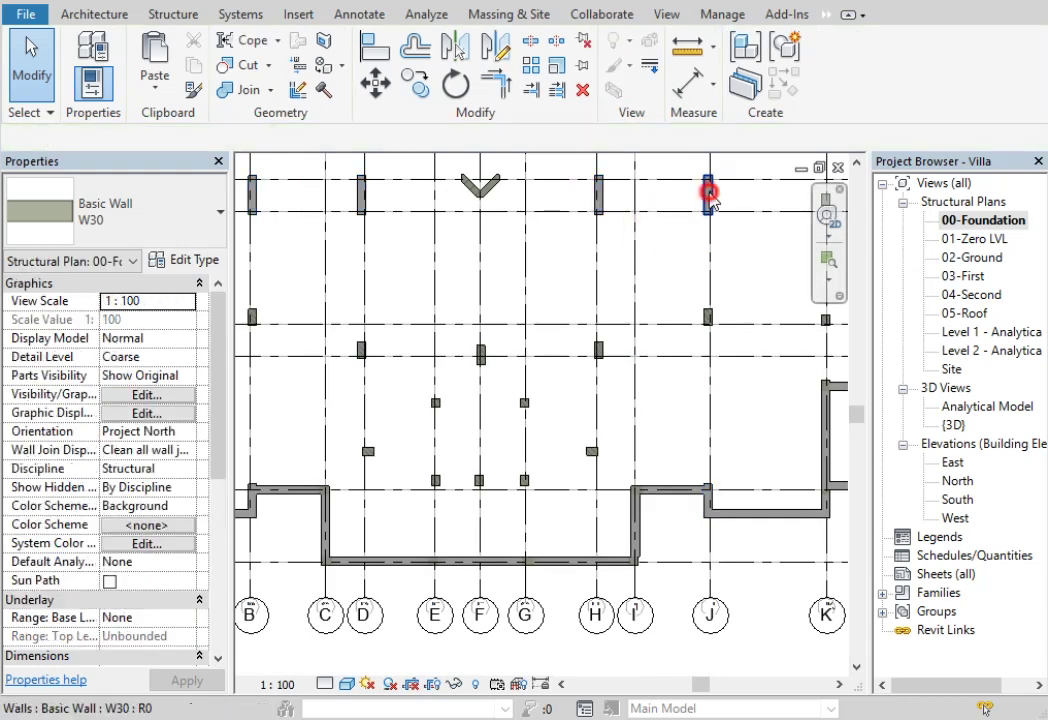
# Step: Select all six visible W30 walls and set their top constraint to Up to level 02
pyautogui.click(708, 197)
pyautogui.rightClick(709, 197)
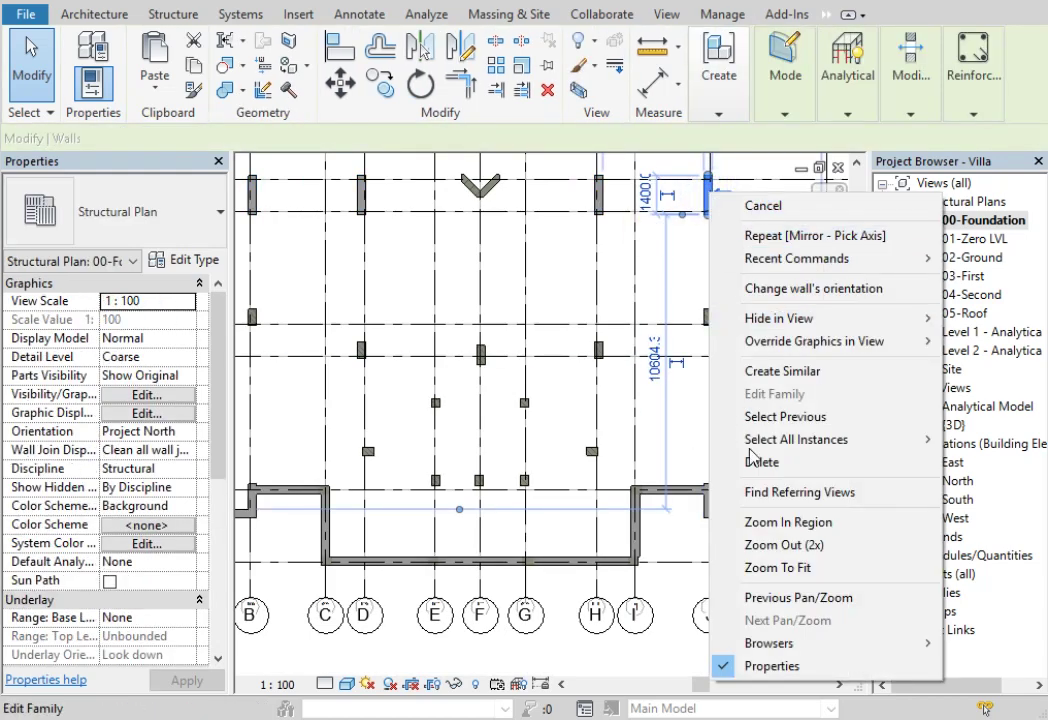
pyautogui.click(675, 439)
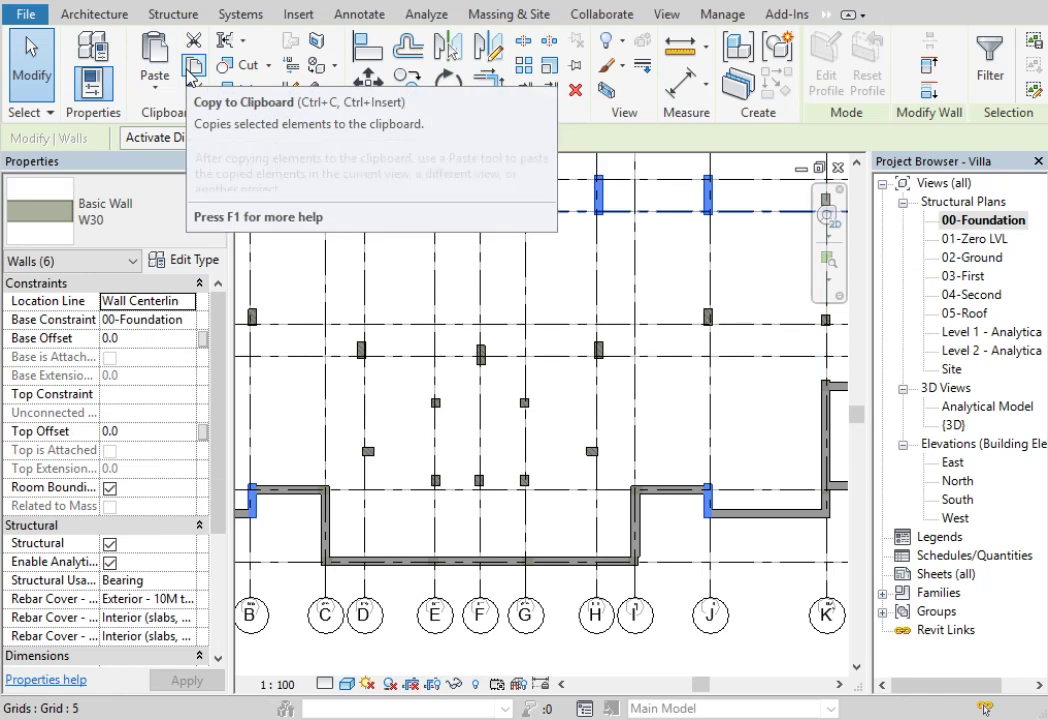
pyautogui.click(186, 396)
pyautogui.click(208, 461)
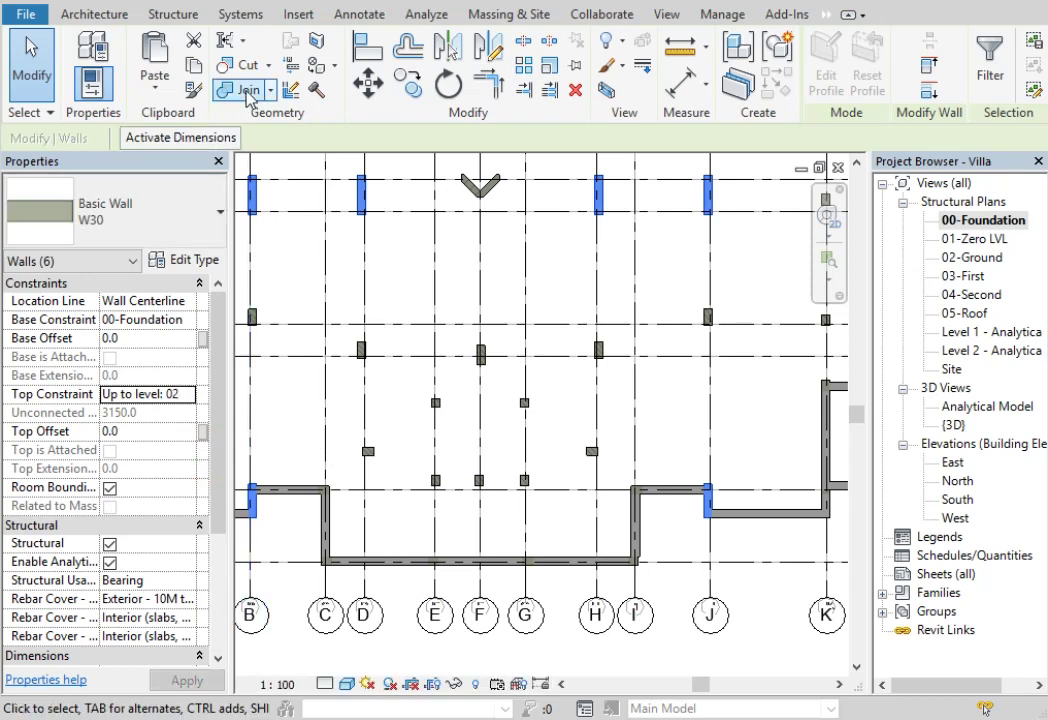
pyautogui.click(140, 88)
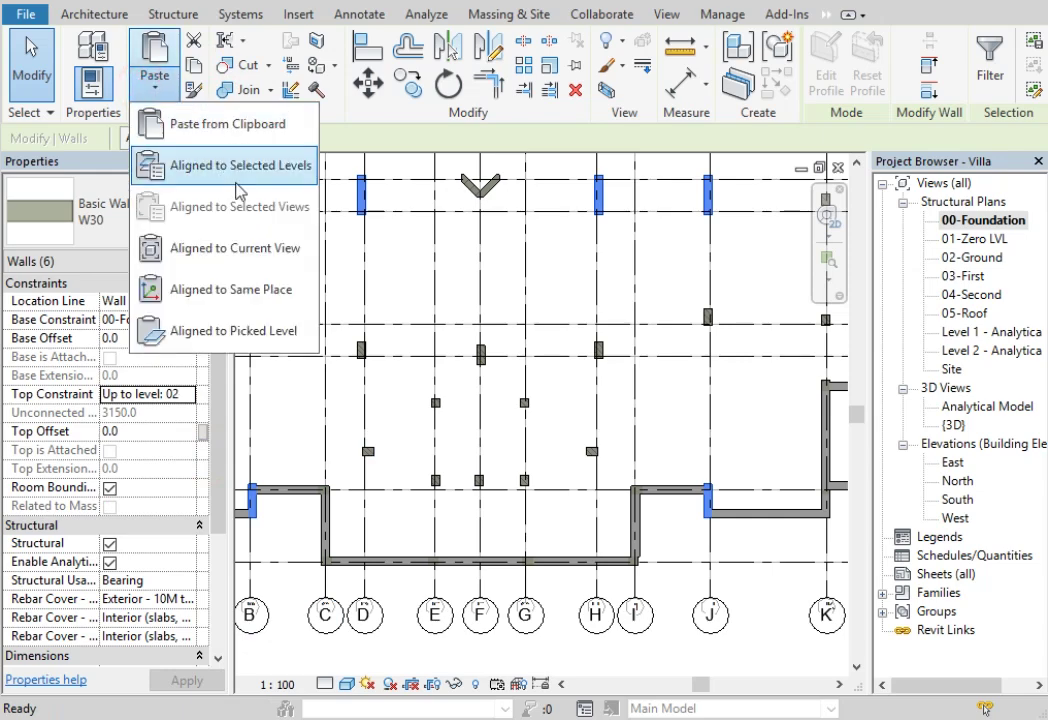
# Step: Paste the six walls aligned to levels 03-First and 04-Second, then view them in {3D}
pyautogui.click(245, 165)
pyautogui.moveTo(425, 258); pyautogui.dragTo(420, 274)
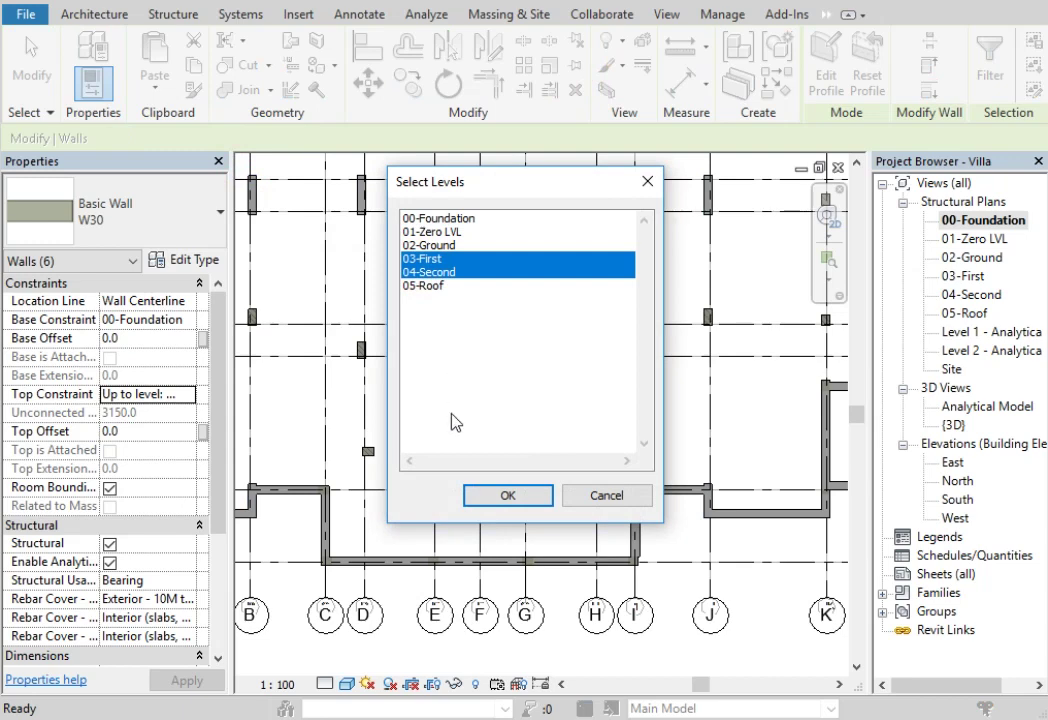
pyautogui.click(517, 498)
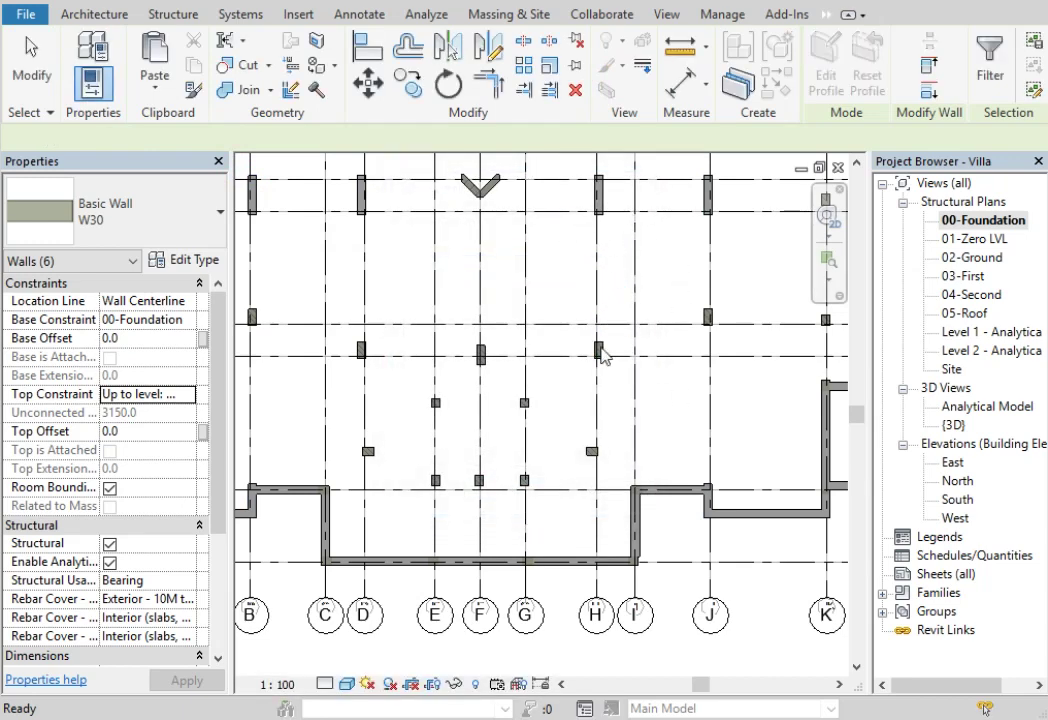
pyautogui.scroll(-2, 600, 345)
pyautogui.scroll(-1, 630, 280)
pyautogui.scroll(4, 660, 220)
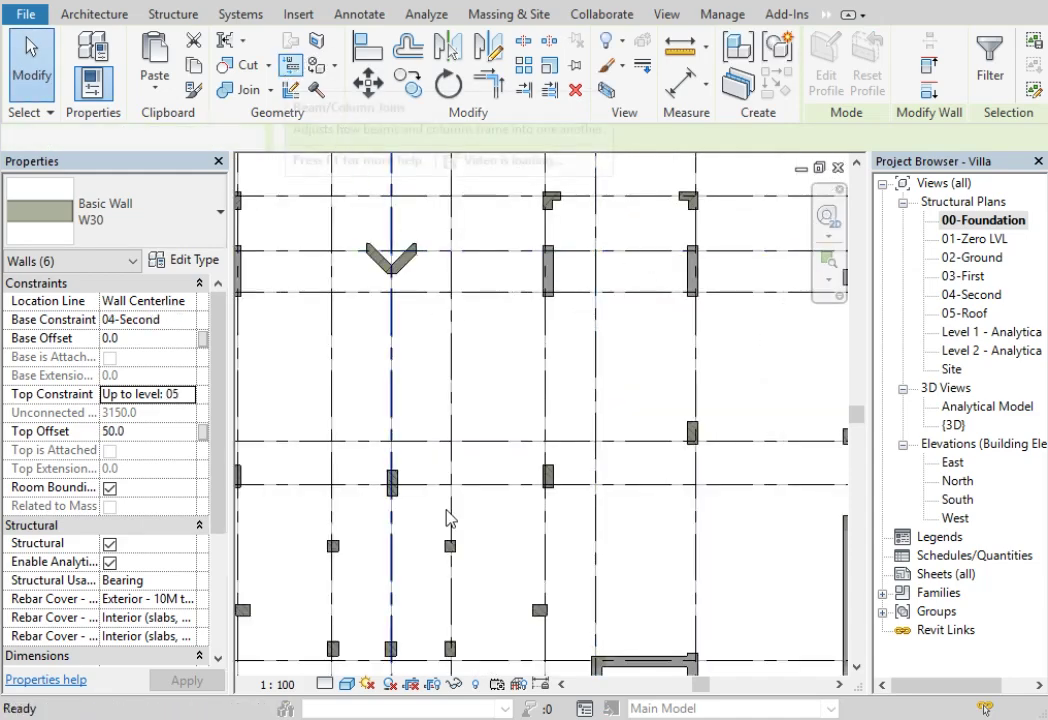
pyautogui.hotkey('ctrl', 'Tab')
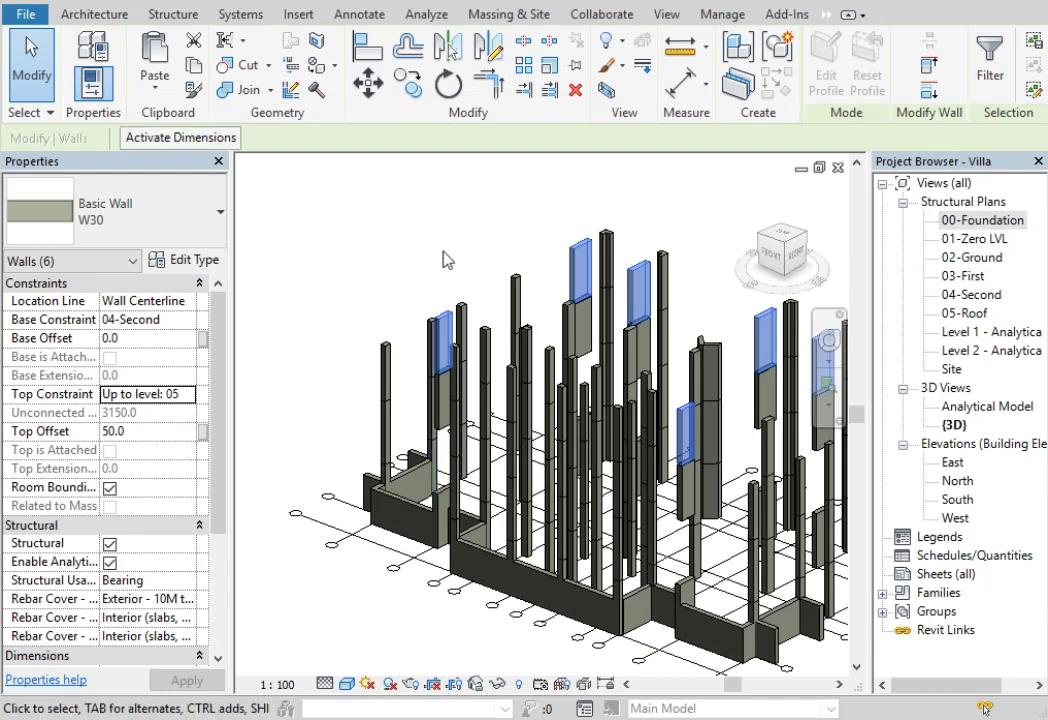
# Step: Clear the wall selection and zoom into the 3D model
pyautogui.click(433, 246)
pyautogui.moveTo(437, 283); pyautogui.dragTo(411, 280, button='middle')
pyautogui.scroll(-3, 411, 281)
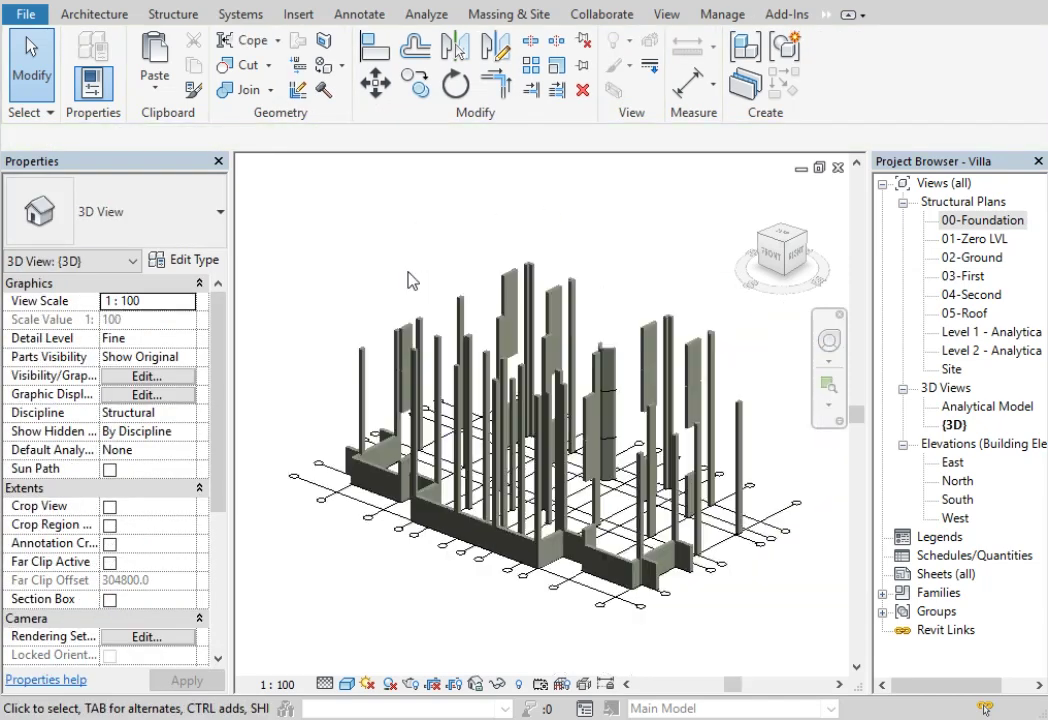
pyautogui.scroll(-2, 428, 276)
pyautogui.scroll(-2, 560, 270)
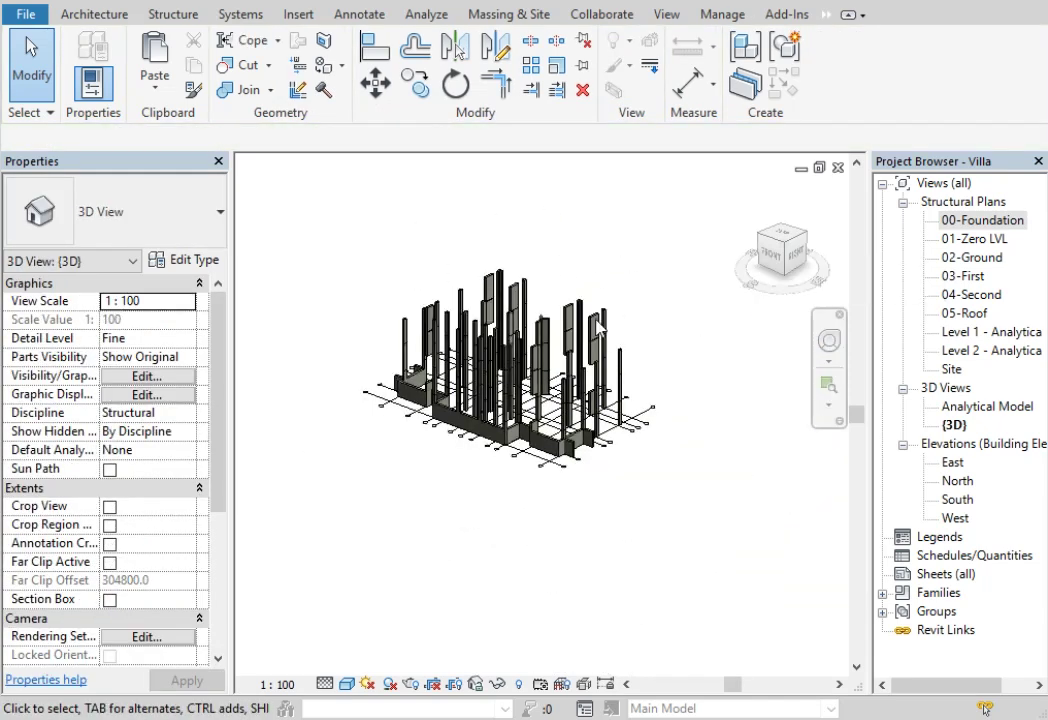
# Step: Select all visible walls of the pasted W30 type and edit their base offset
pyautogui.click(538, 304)
pyautogui.rightClick(622, 258)
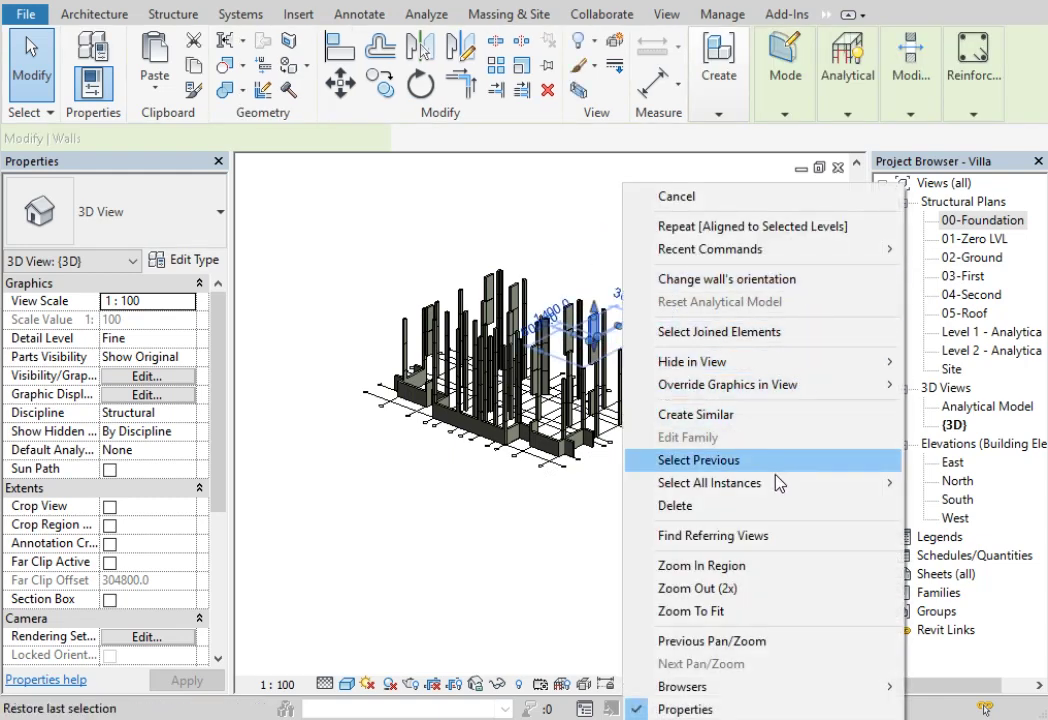
pyautogui.moveTo(709, 483)
pyautogui.click(593, 476)
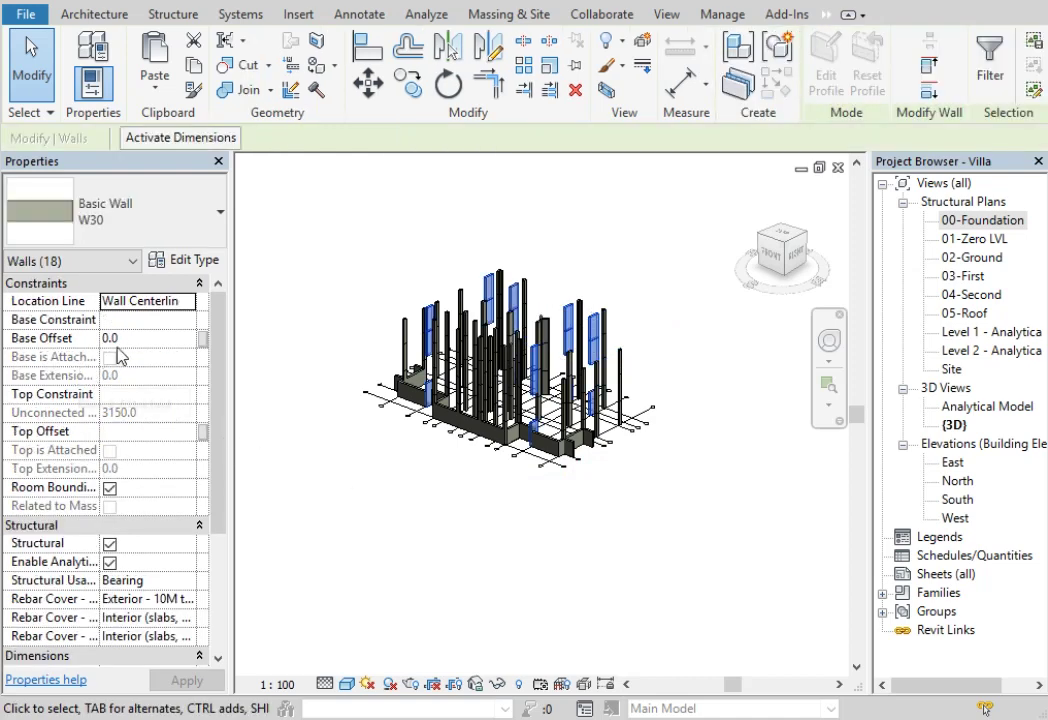
pyautogui.click(130, 340)
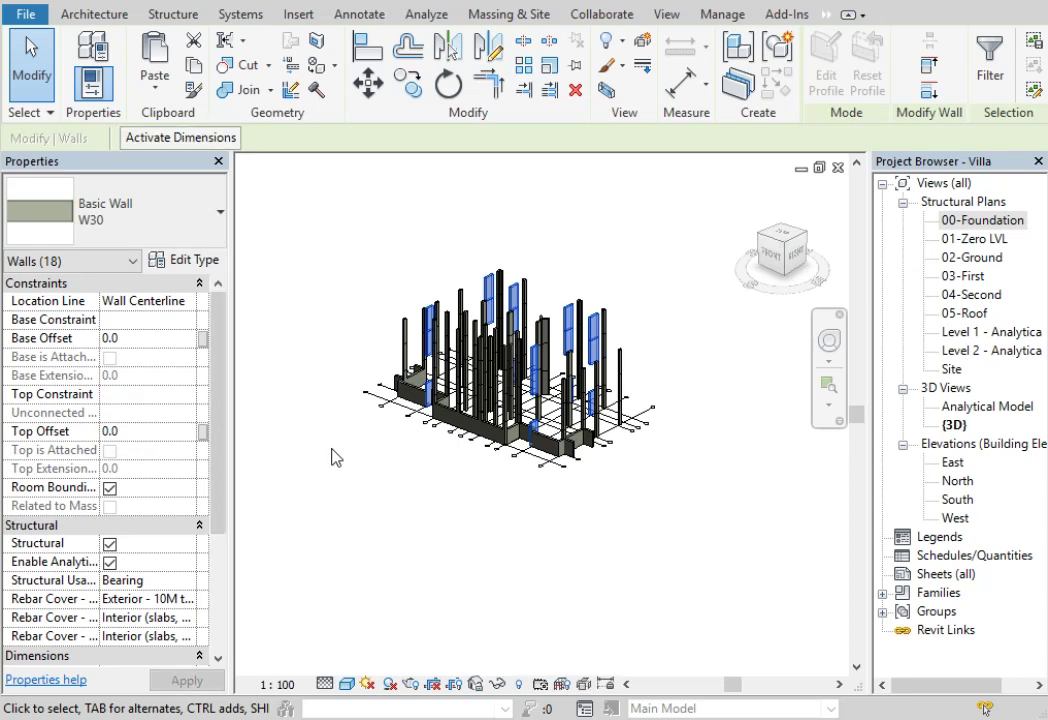
pyautogui.click(511, 580)
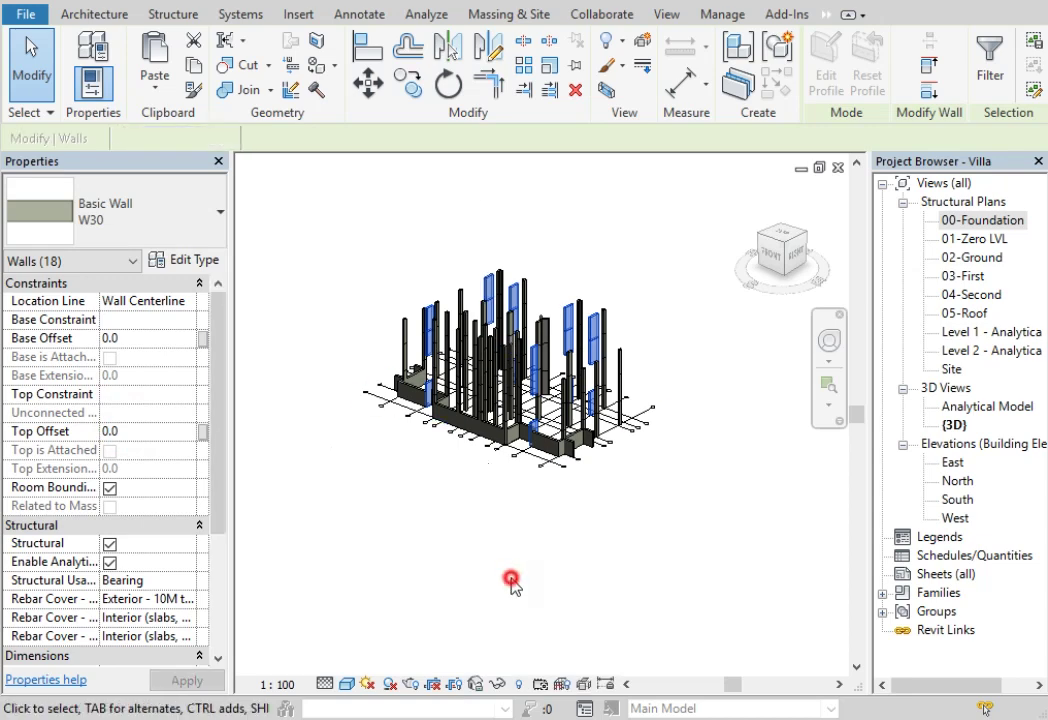
# Step: Orbit and zoom the 3D view to inspect the stacked walls from another angle
pyautogui.scroll(4, 645, 332)
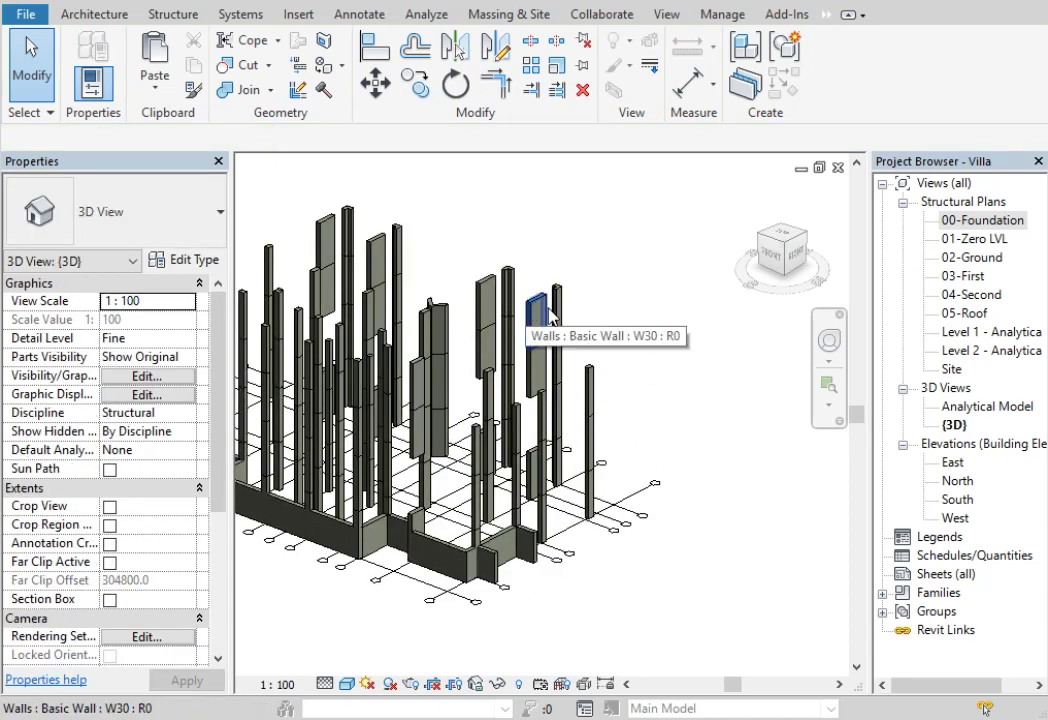
pyautogui.scroll(-3, 591, 318)
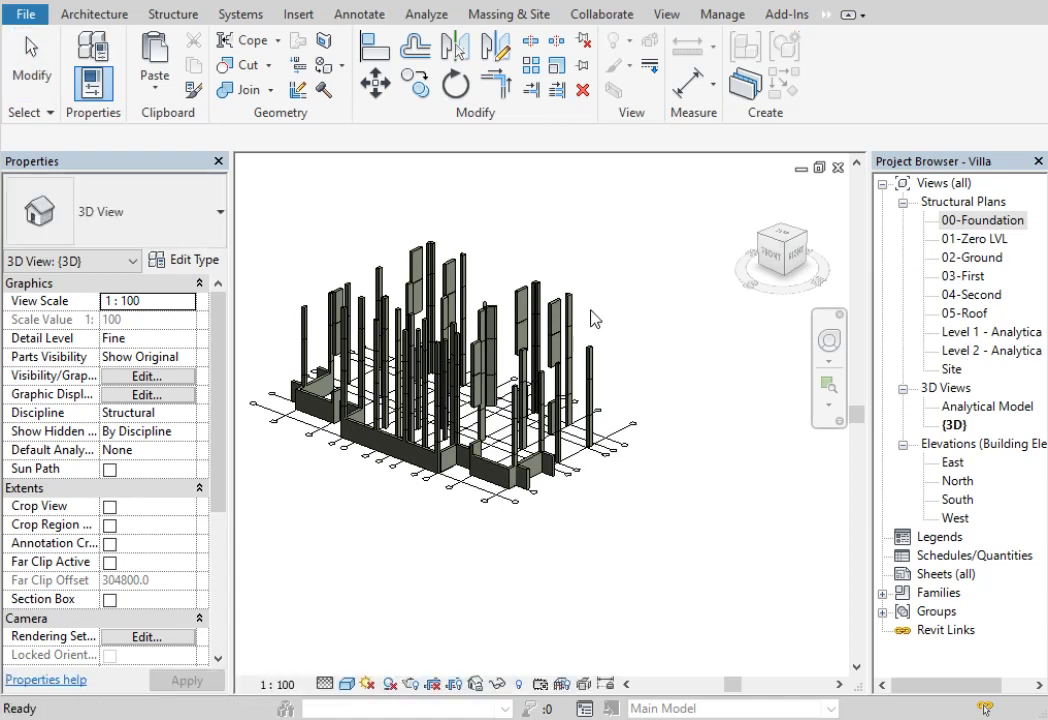
pyautogui.scroll(2, 591, 318)
pyautogui.scroll(2, 528, 452)
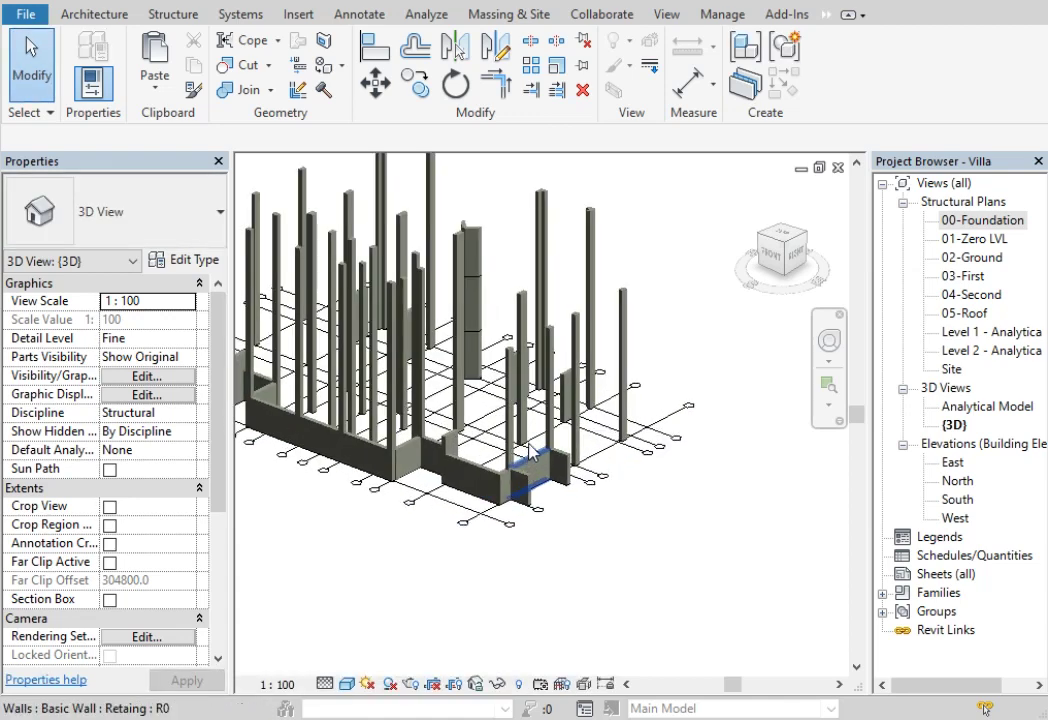
pyautogui.keyDown('shift'); pyautogui.moveTo(528, 452); pyautogui.dragTo(573, 370, button='middle'); pyautogui.keyUp('shift')
# Step: Select all six foundation W30 walls and set their top constraint to 02-Ground
pyautogui.click(571, 367)
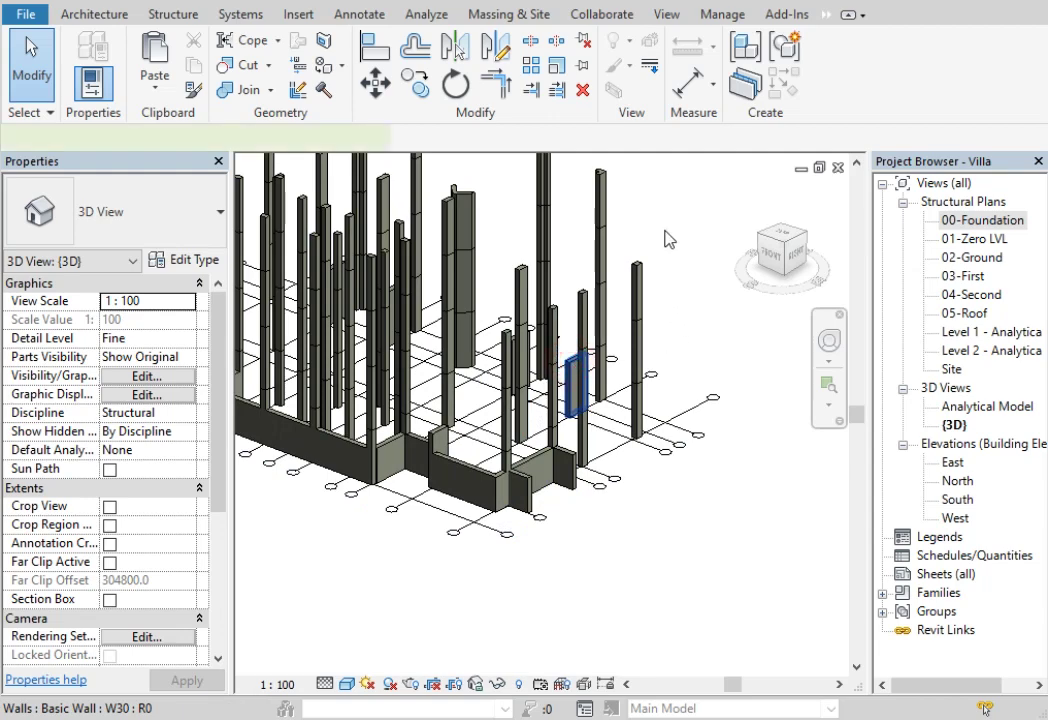
pyautogui.rightClick(676, 222)
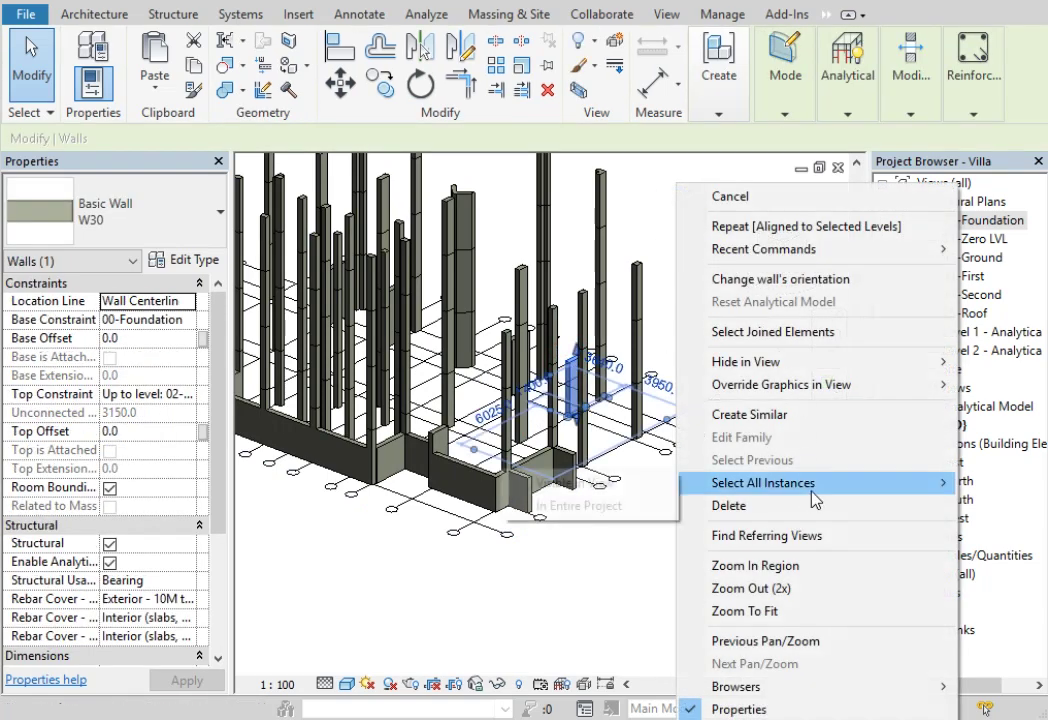
pyautogui.click(622, 480)
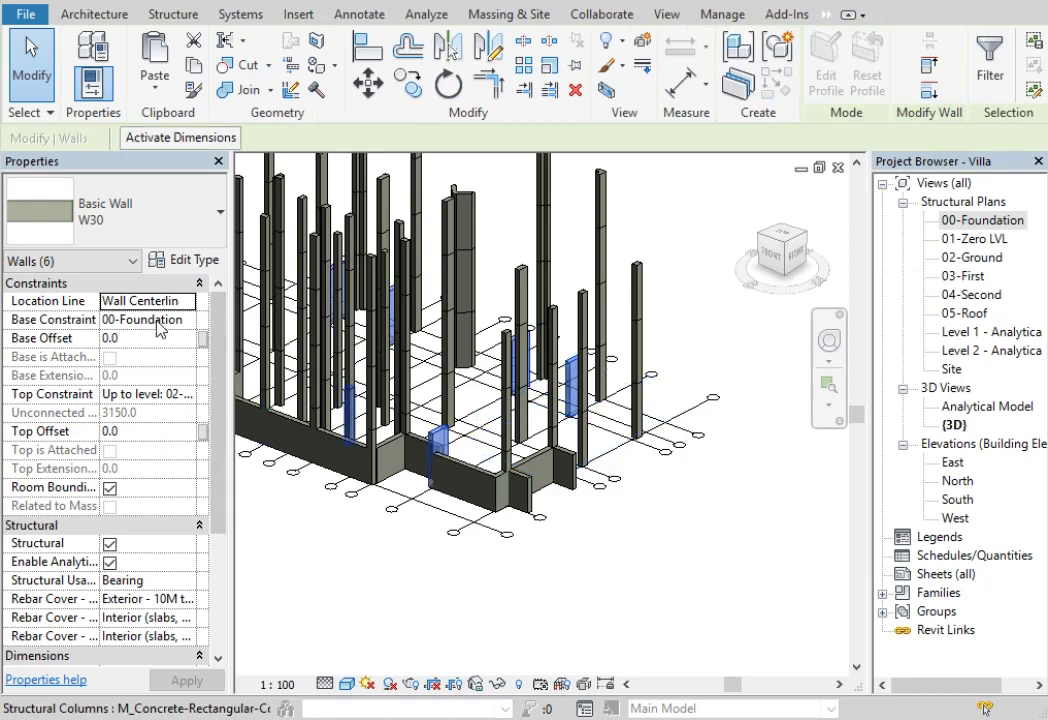
pyautogui.click(187, 404)
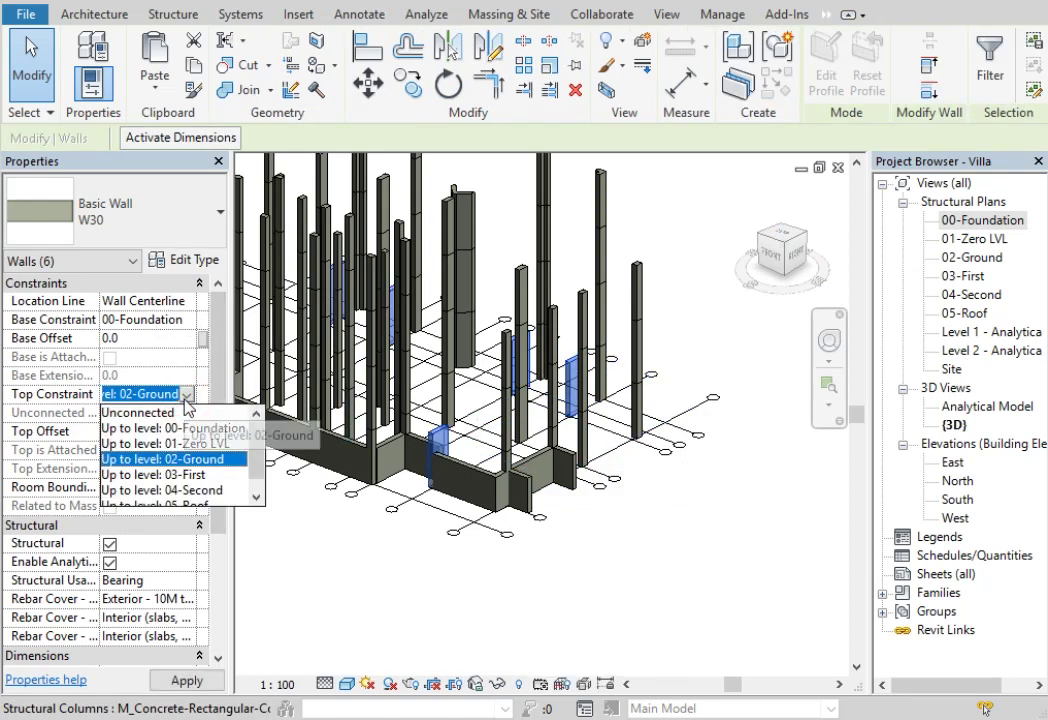
pyautogui.click(150, 458)
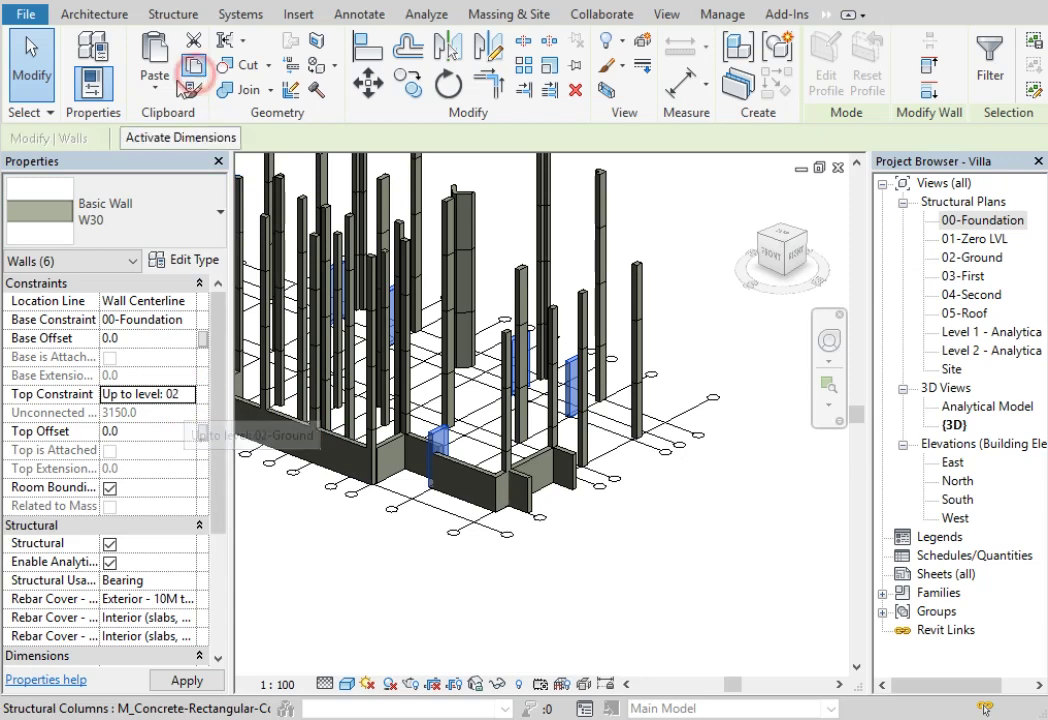
# Step: Copy the six walls and paste them aligned to levels 03-First and 04-Second
pyautogui.click(155, 85)
pyautogui.click(218, 164)
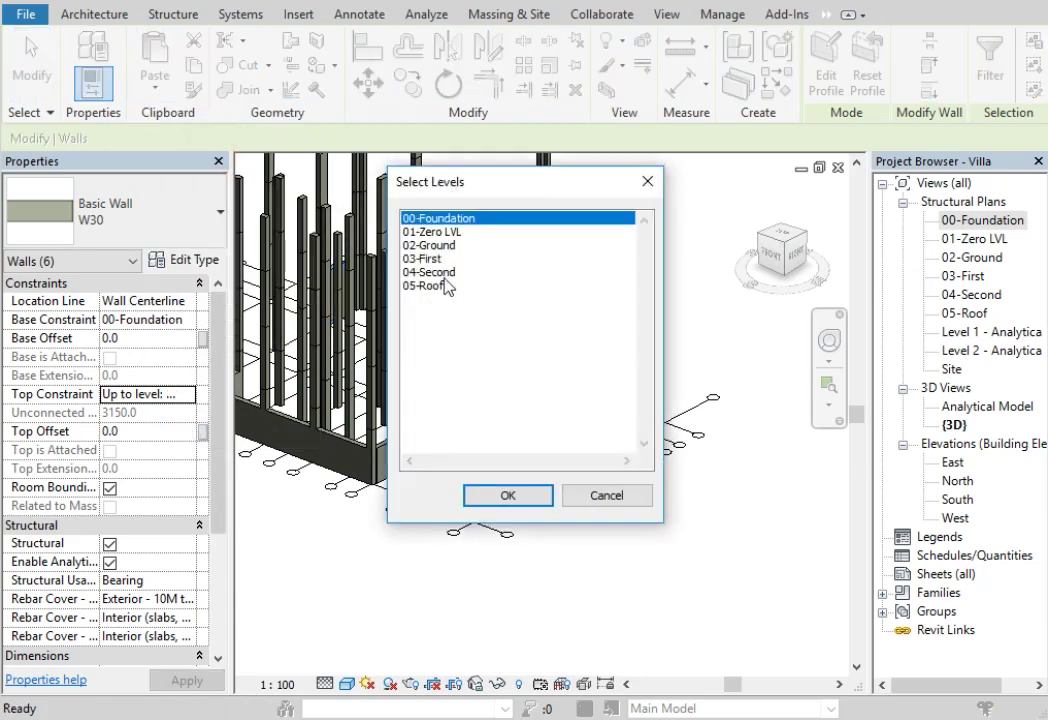
pyautogui.moveTo(444, 273); pyautogui.dragTo(455, 263)
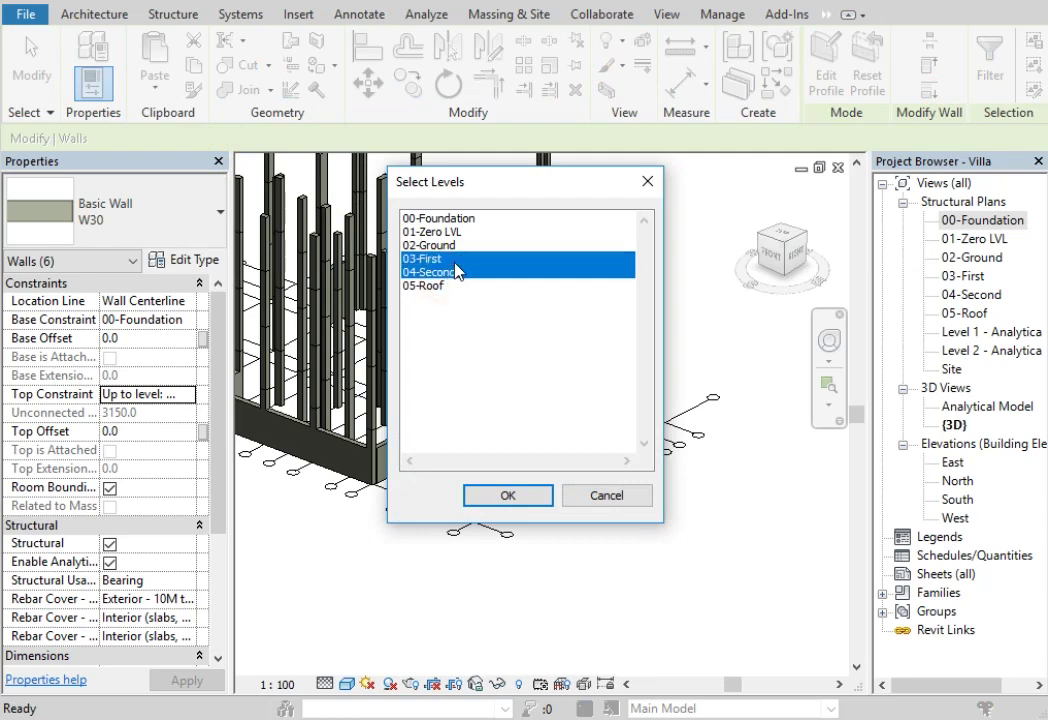
pyautogui.click(543, 503)
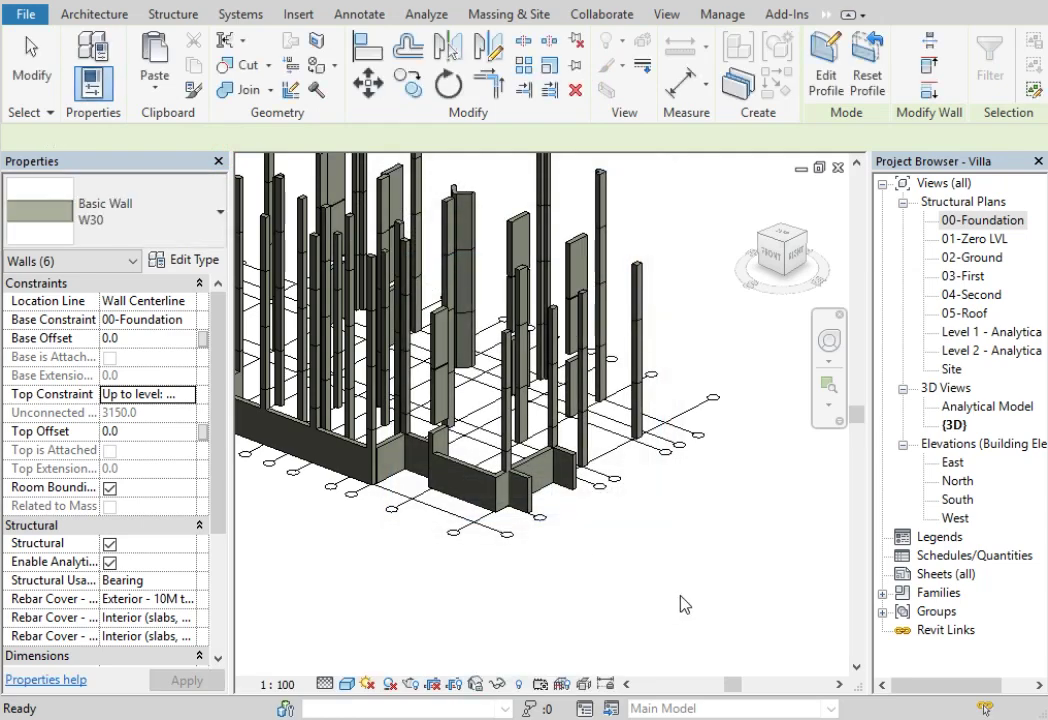
pyautogui.scroll(-3, 683, 603)
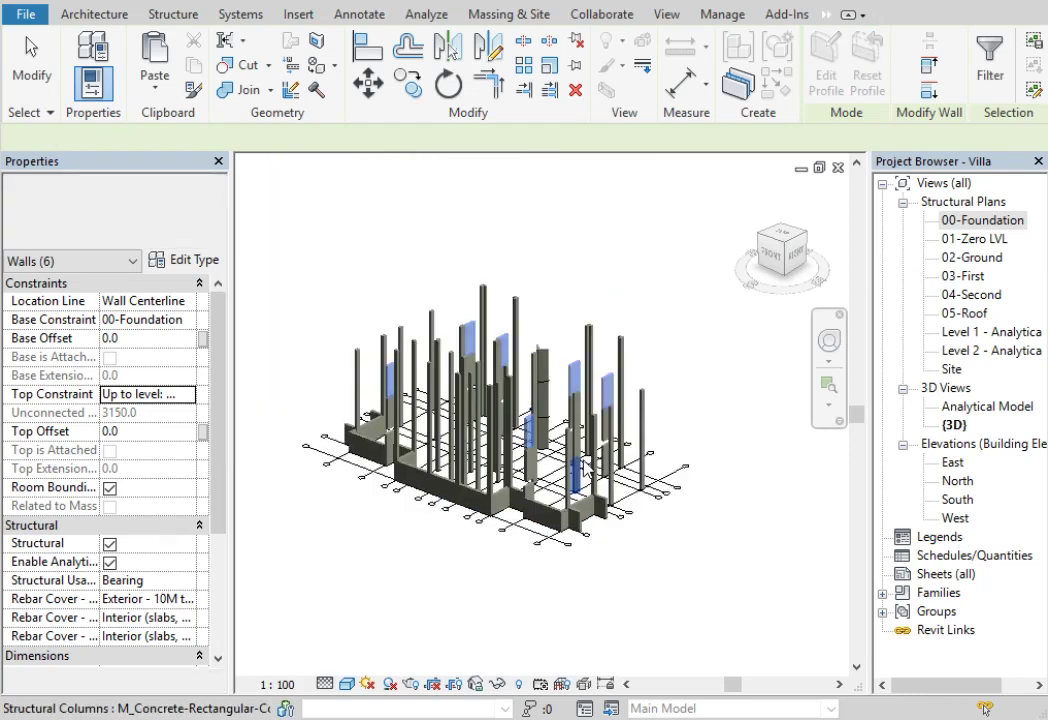
# Step: Select all 18 W30 walls and reset their base offset to 0
pyautogui.rightClick(655, 262)
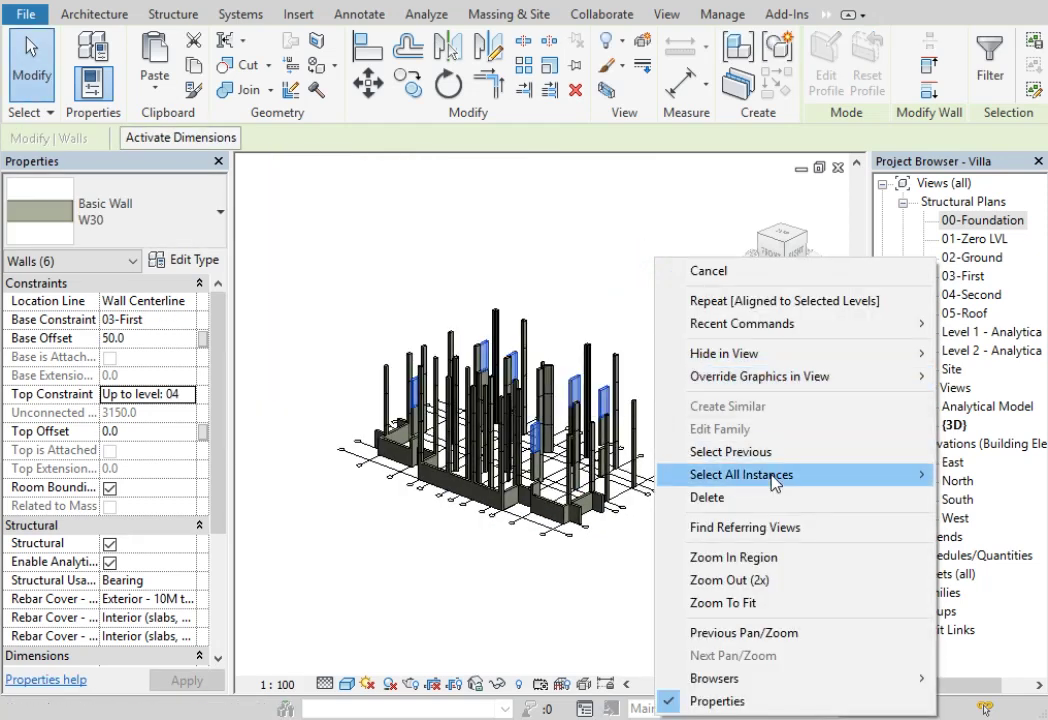
pyautogui.click(560, 407)
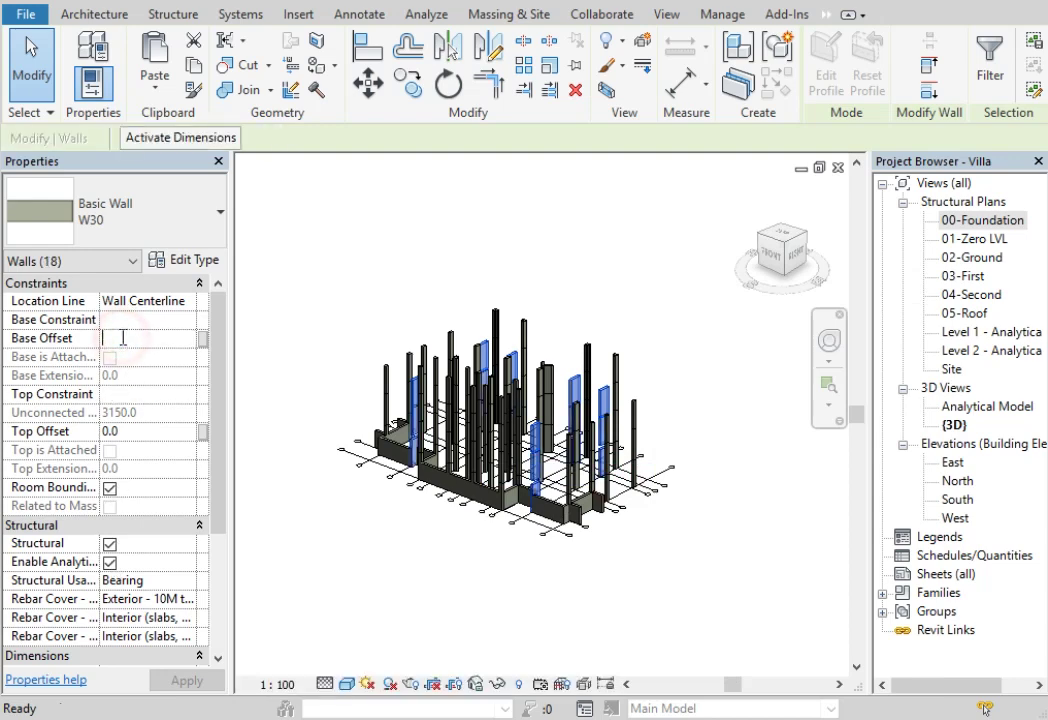
pyautogui.click(149, 338)
pyautogui.write('0')
pyautogui.click(140, 432)
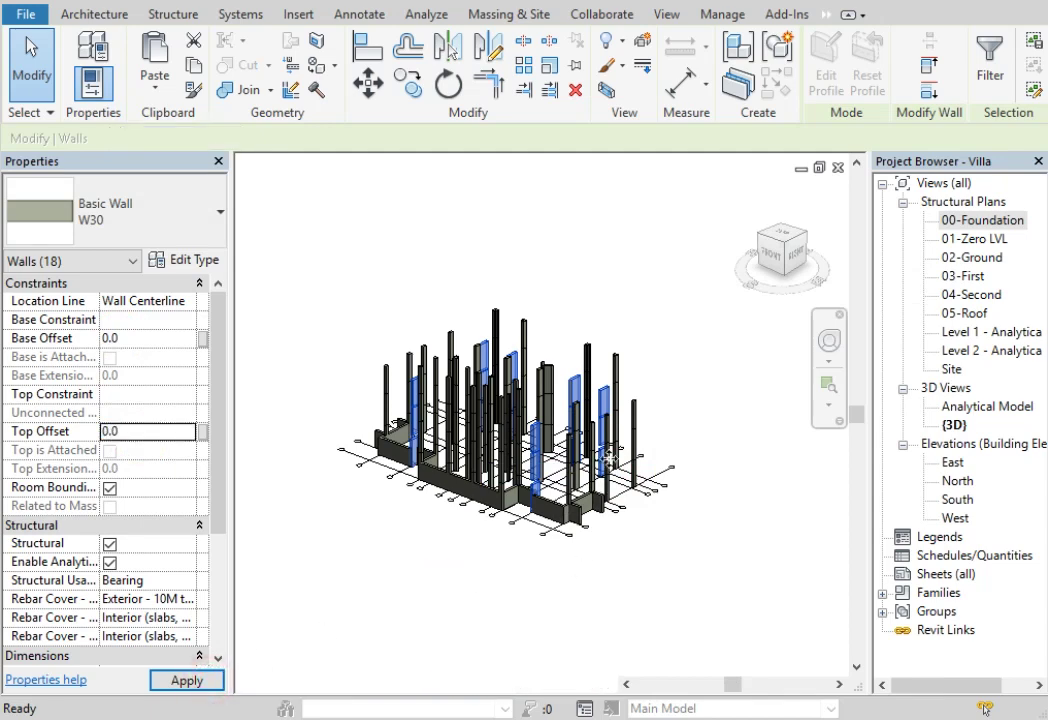
pyautogui.press('Return')
pyautogui.click(706, 433)
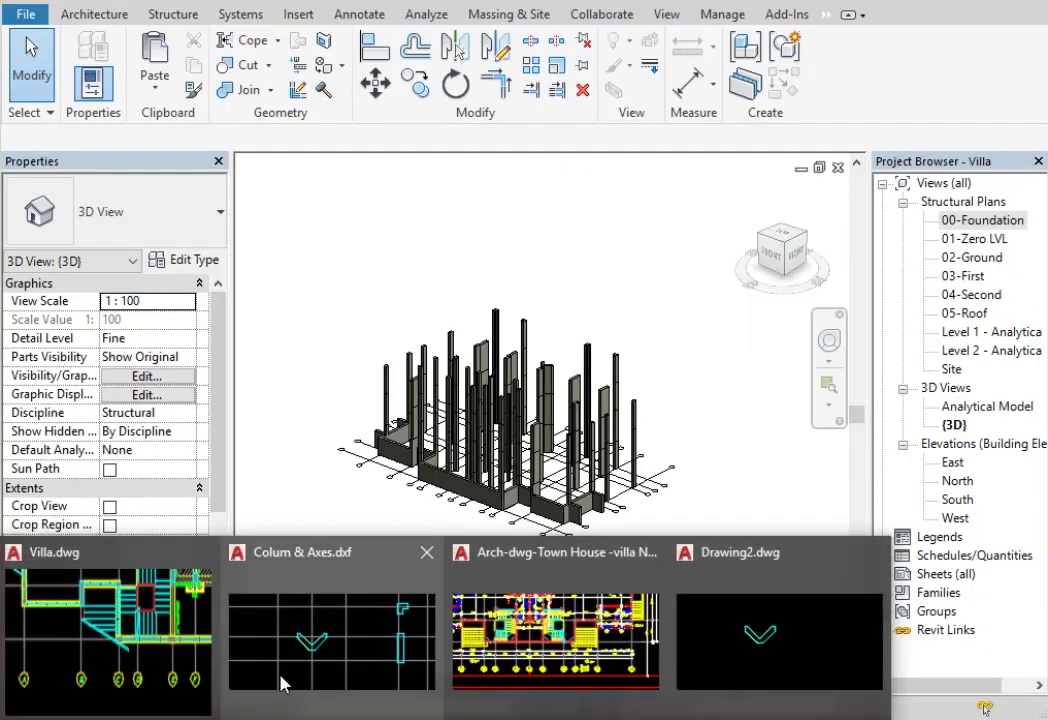
# Step: Switch to the AutoCAD Villa drawing and zoom around the roof slab plan's beam frames
pyautogui.click(145, 659)
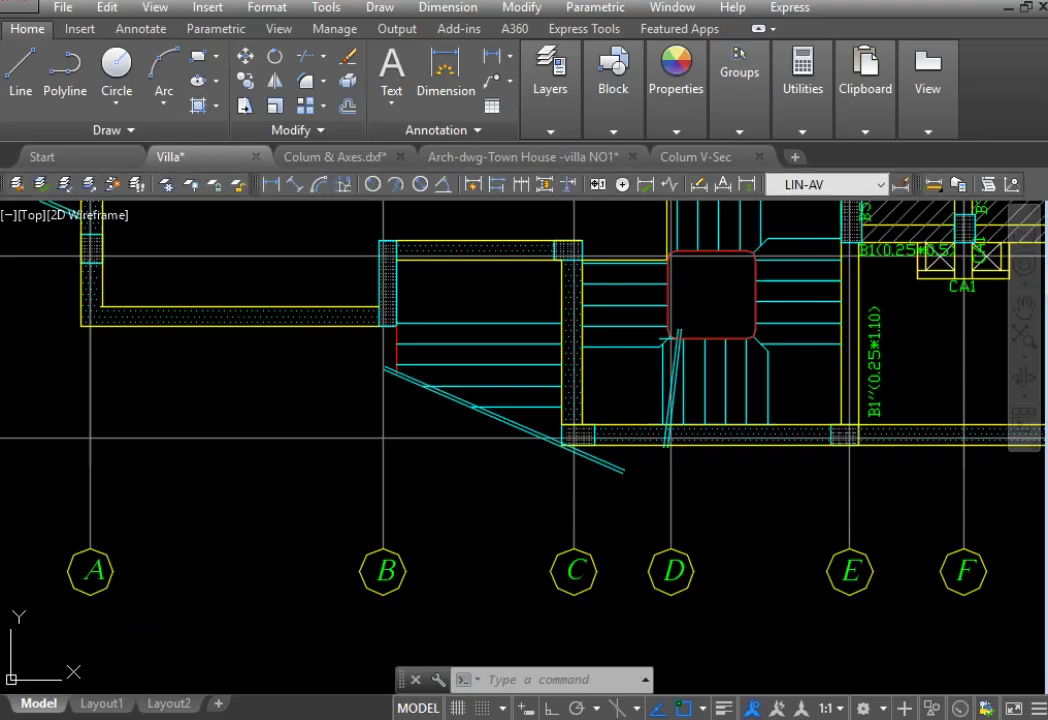
pyautogui.scroll(-5, 316, 467)
pyautogui.moveTo(720, 350)
pyautogui.mouseDown(button='middle')
pyautogui.moveTo(320, 475)
pyautogui.moveTo(573, 627)
pyautogui.mouseUp(button='middle')
pyautogui.scroll(-4, 632, 386)
pyautogui.scroll(4, 324, 470)
pyautogui.scroll(3, 632, 484)
pyautogui.scroll(2, 632, 484)
pyautogui.scroll(2, 632, 484)
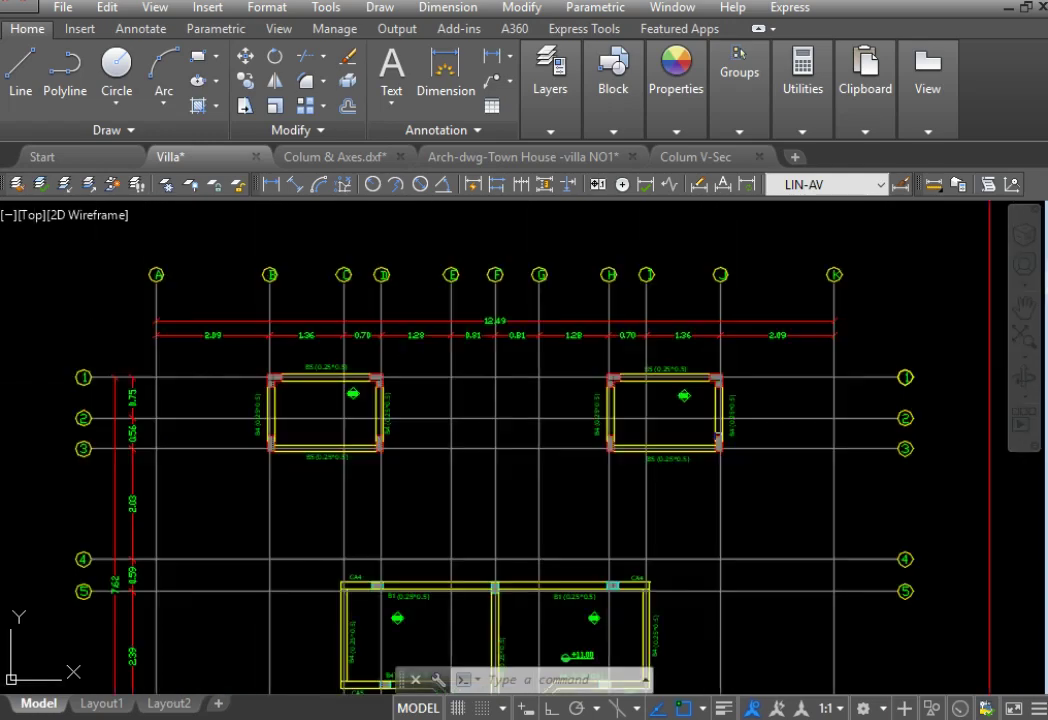
pyautogui.scroll(-3, 737, 456)
pyautogui.scroll(5, 660, 402)
pyautogui.scroll(-2, 579, 370)
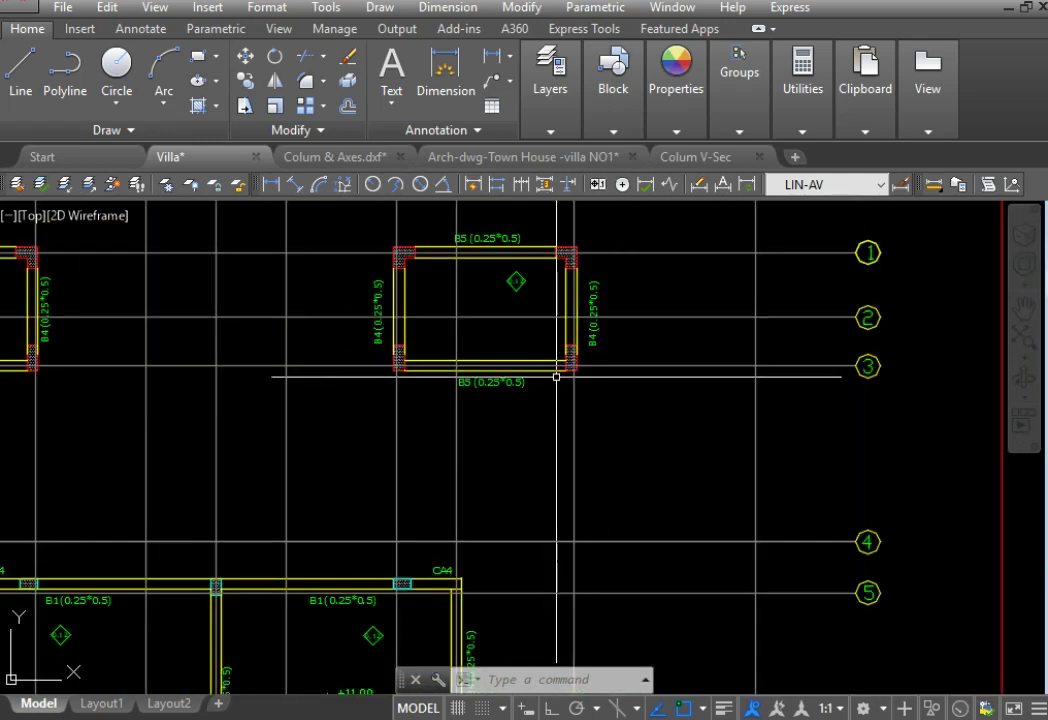
pyautogui.scroll(-4, 556, 377)
pyautogui.scroll(4, 556, 377)
pyautogui.scroll(-1, 556, 377)
pyautogui.scroll(-1, 556, 377)
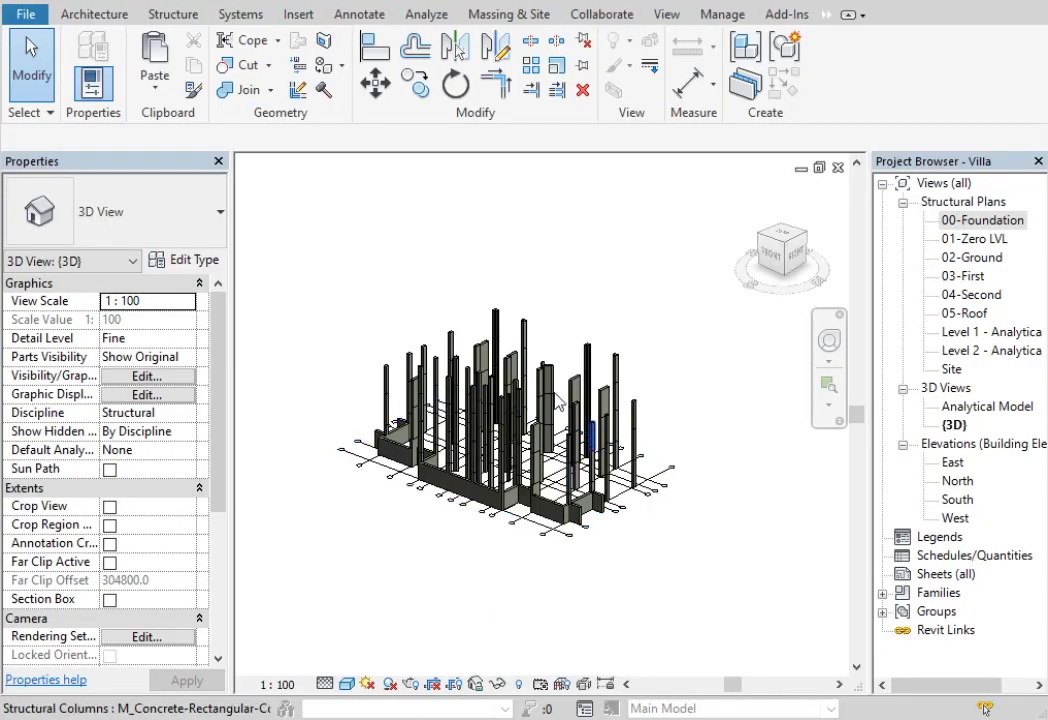
# Step: In the 00-Foundation plan, window-select the W30 walls at grids B, D, H and J
pyautogui.doubleClick(1017, 221)
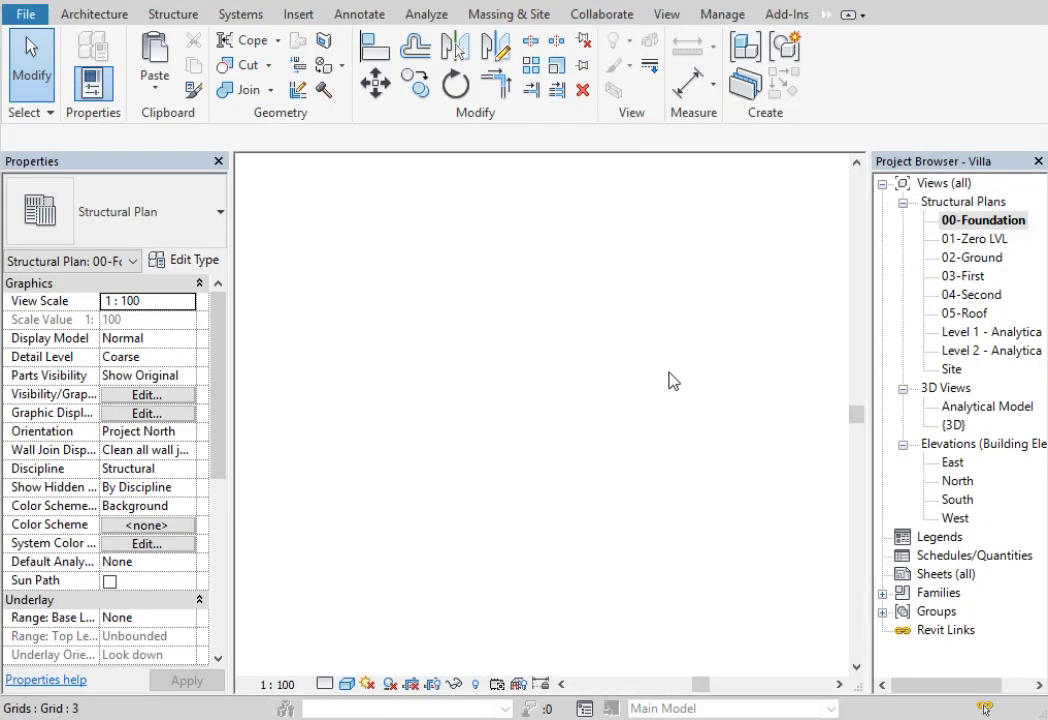
pyautogui.moveTo(699, 440); pyautogui.dragTo(571, 398, button='middle')
pyautogui.moveTo(566, 380)
pyautogui.mouseDown()
pyautogui.moveTo(721, 303)
pyautogui.moveTo(725, 365)
pyautogui.mouseUp()
pyautogui.scroll(-1, 655, 373)
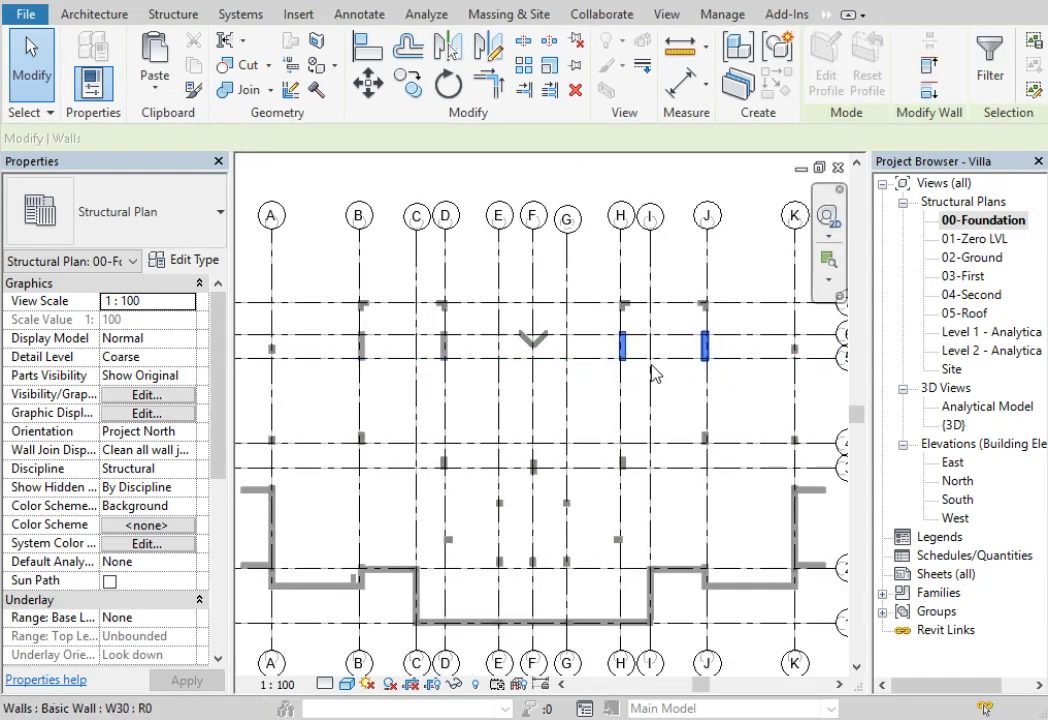
pyautogui.keyDown('ctrl'); pyautogui.moveTo(448, 343); pyautogui.dragTo(472, 328); pyautogui.keyUp('ctrl')
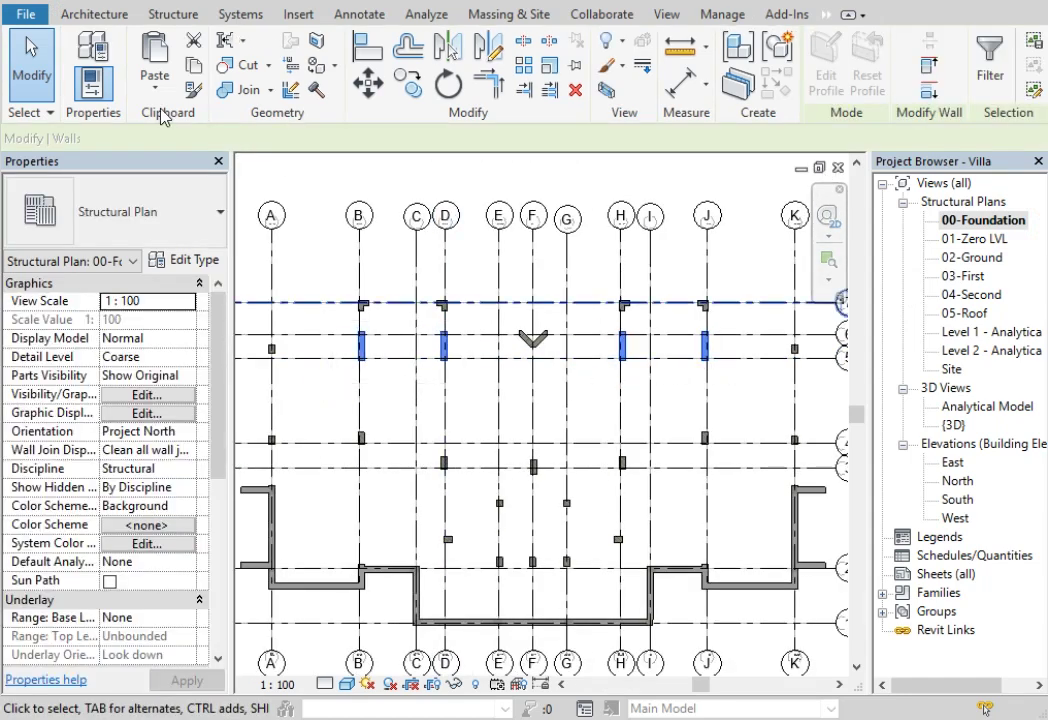
# Step: Copy the four walls and paste them aligned to the 05-Roof level
pyautogui.click(185, 64)
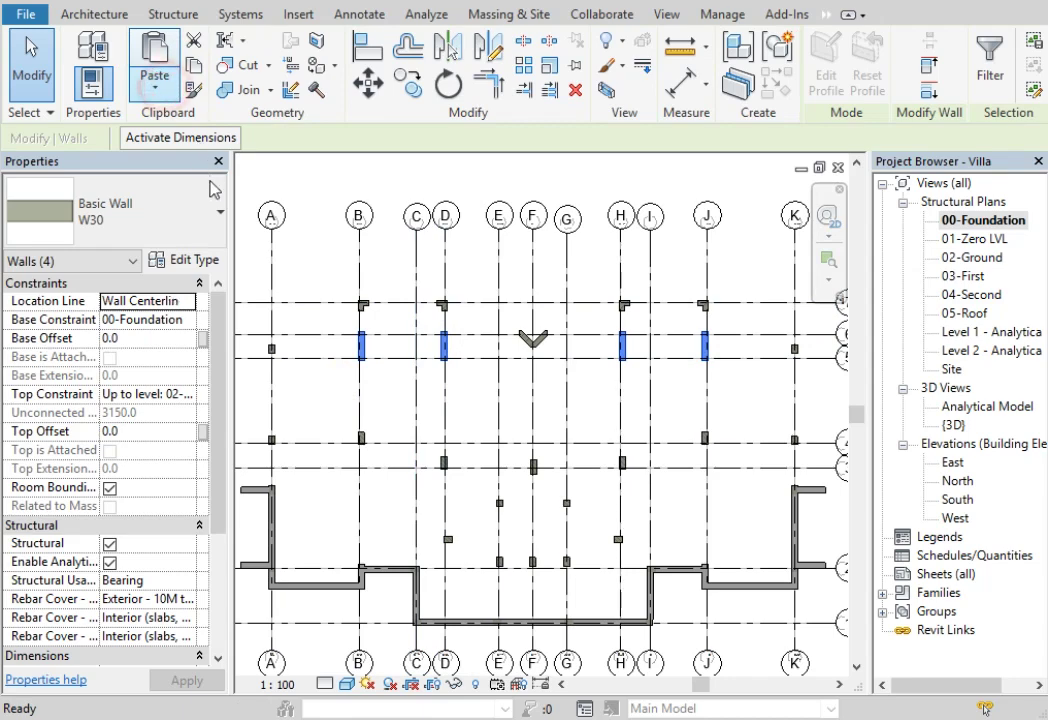
pyautogui.click(155, 97)
pyautogui.click(203, 168)
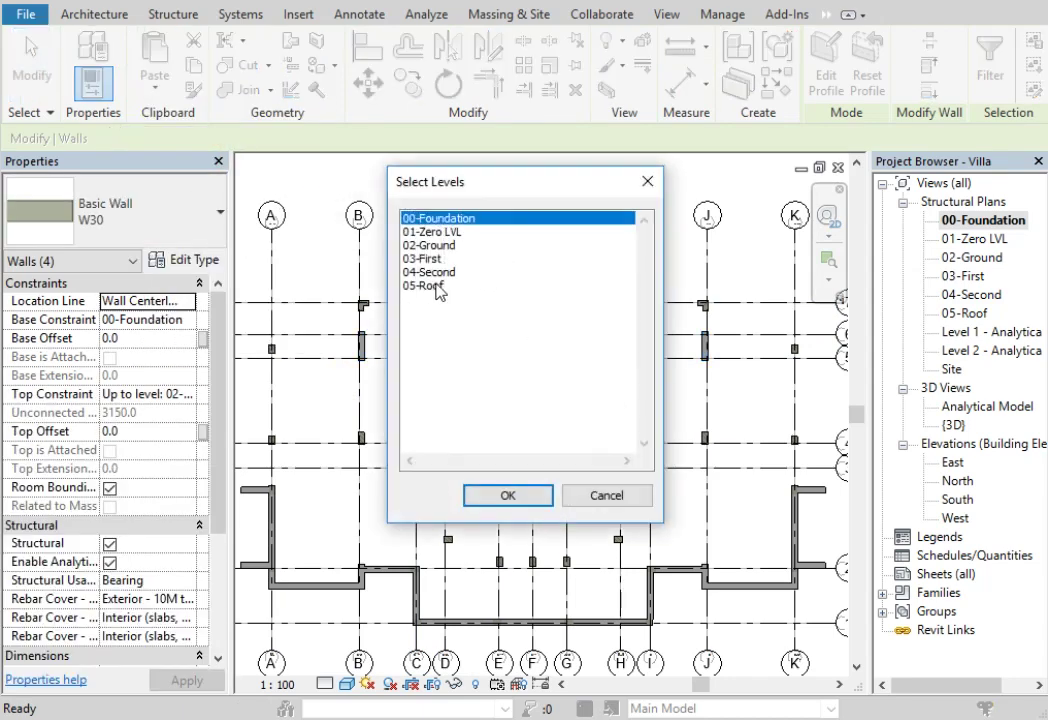
pyautogui.click(436, 288)
pyautogui.click(509, 500)
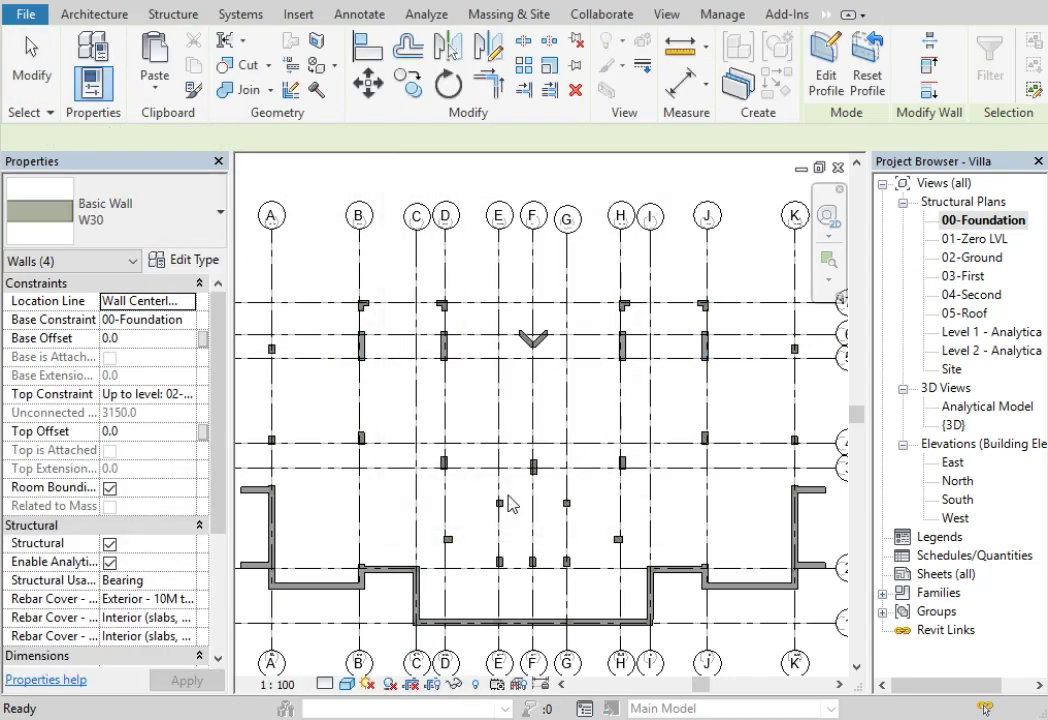